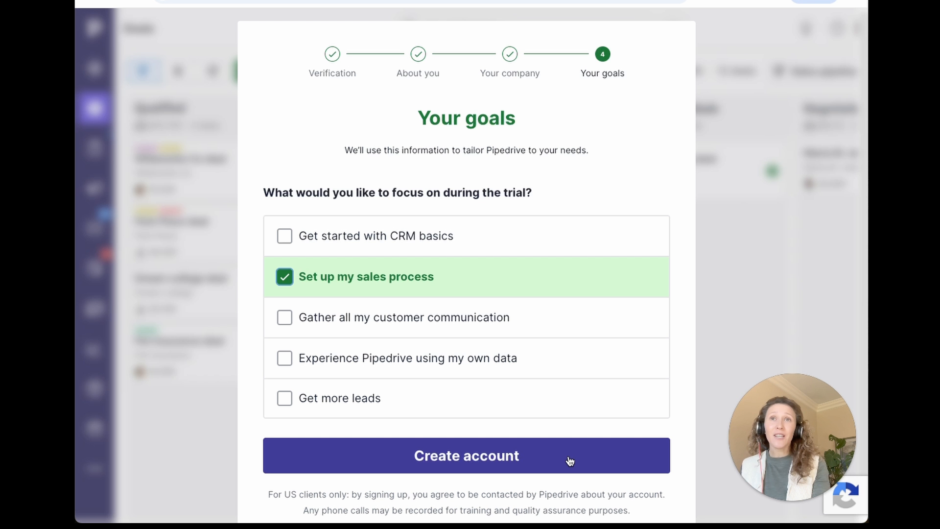
Create the trial account and open the Deals pipeline with its two sample deals
left_click(531, 464)
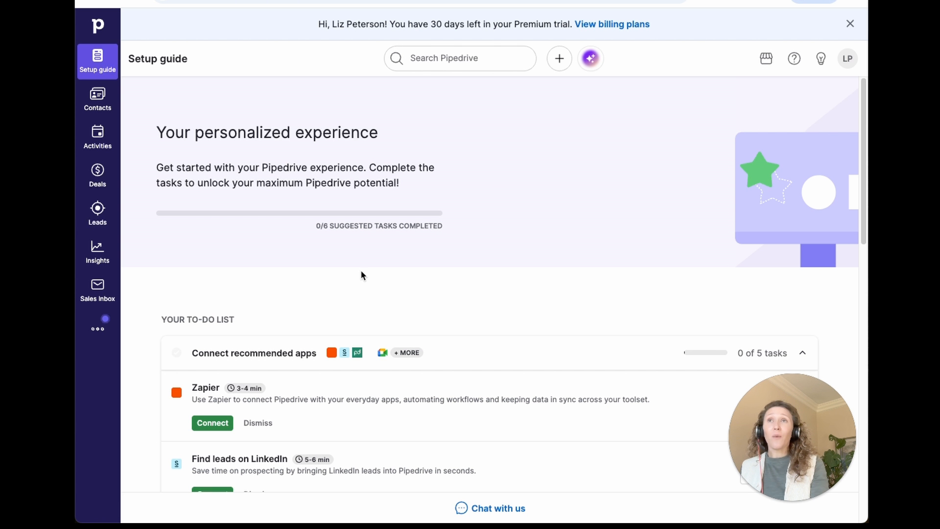
left_click(109, 187)
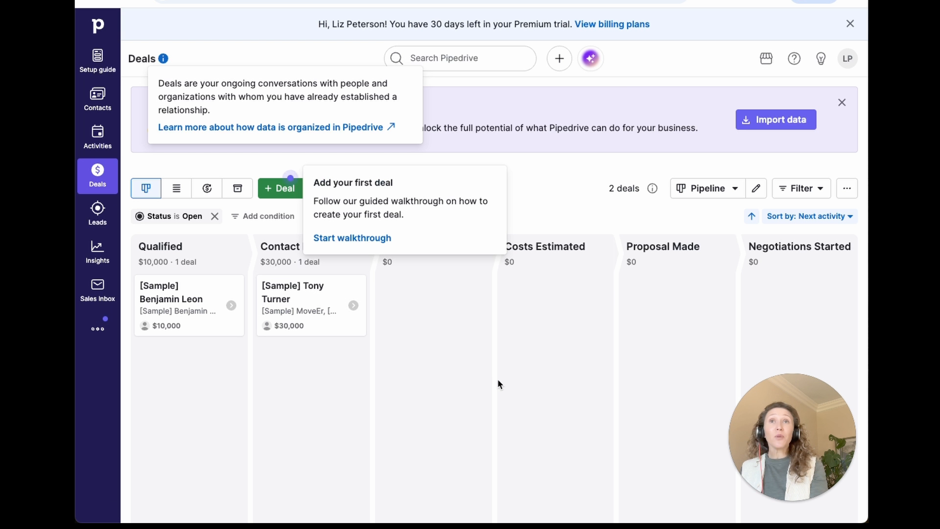
Dismiss the onboarding tips and load sample data into the empty pipeline
left_click(553, 194)
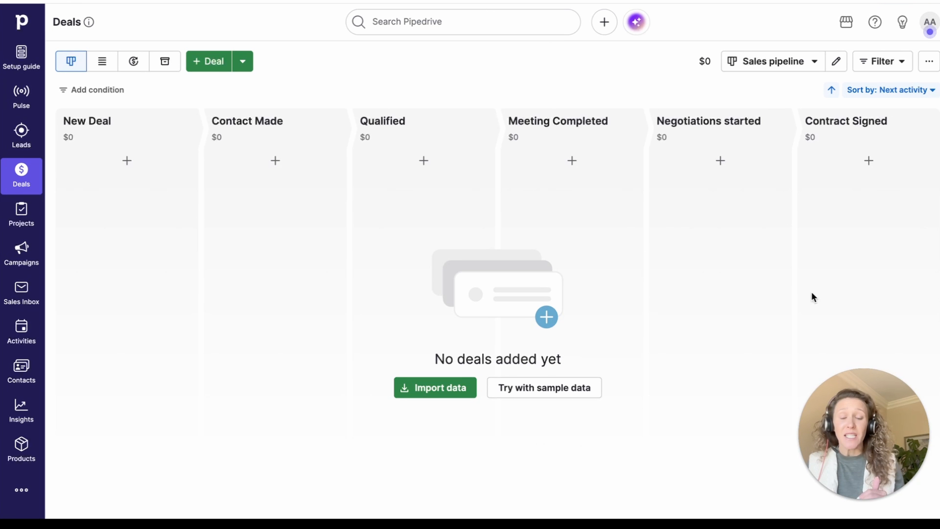
left_click(548, 389)
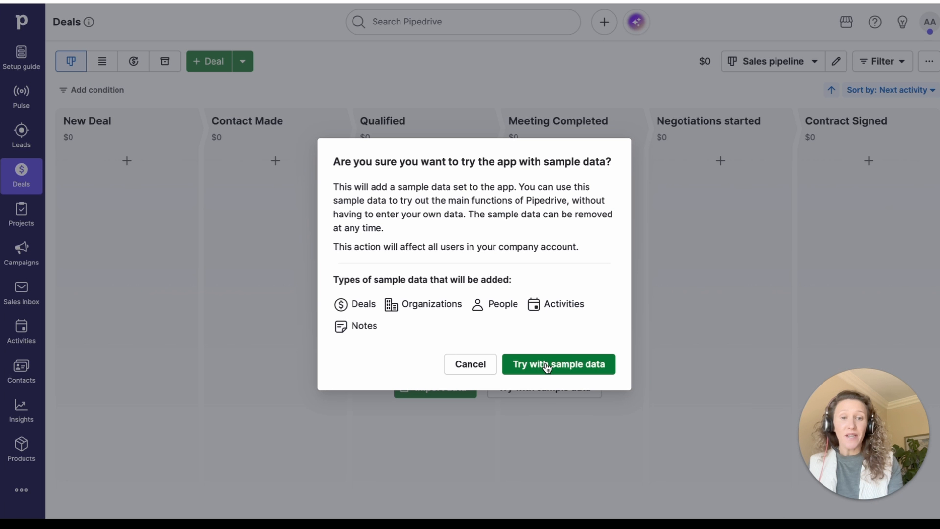
left_click(547, 367)
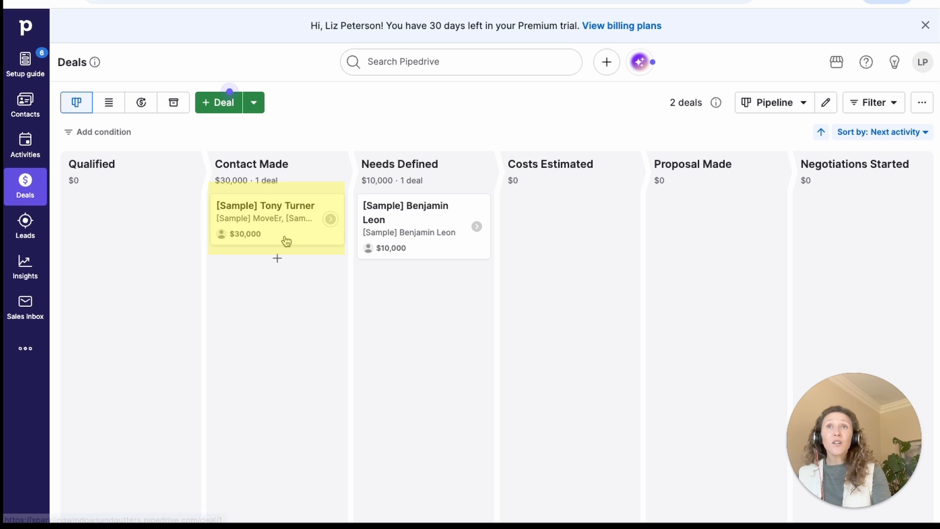
Open the $10,000 Needs Defined sample deal and browse its details panel
left_click(423, 246)
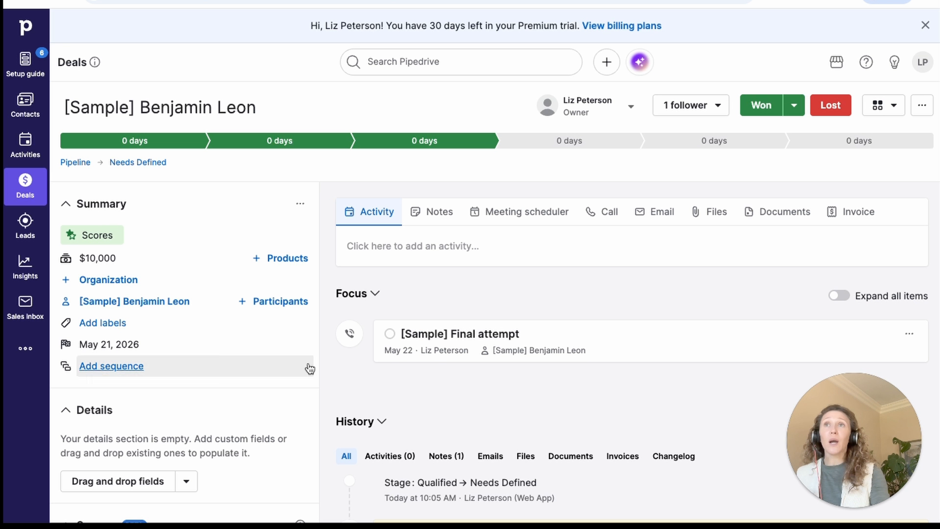
scroll(199, 465, "down", 2)
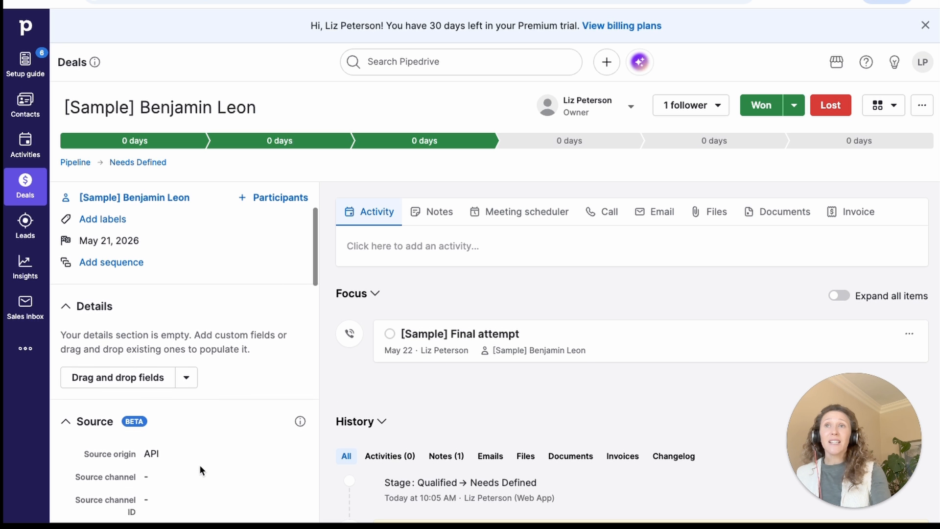
scroll(198, 465, "up", 2)
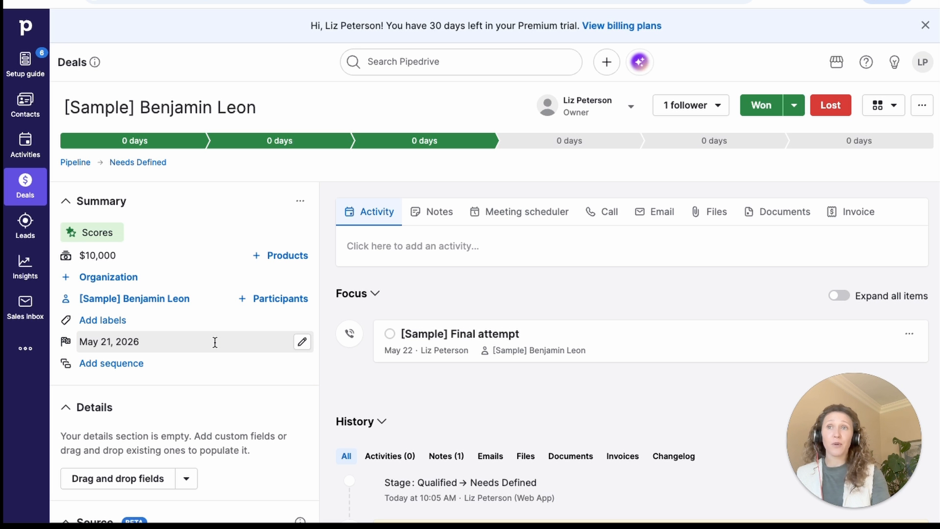
scroll(215, 342, "down", 2)
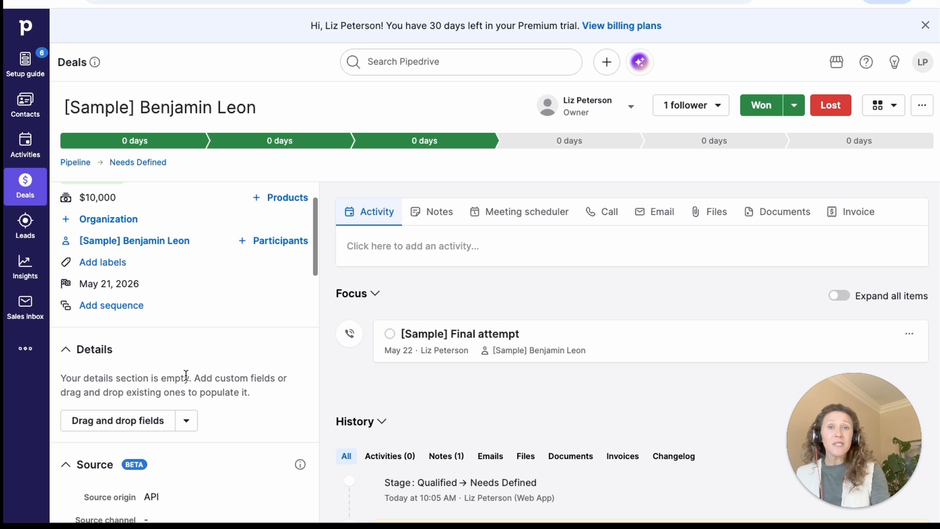
scroll(186, 375, "down", 6)
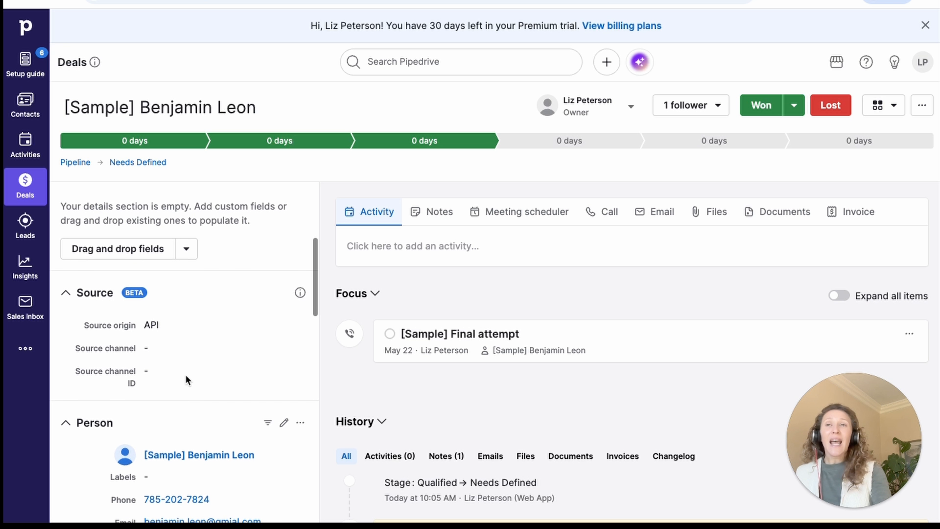
scroll(185, 374, "down", 5)
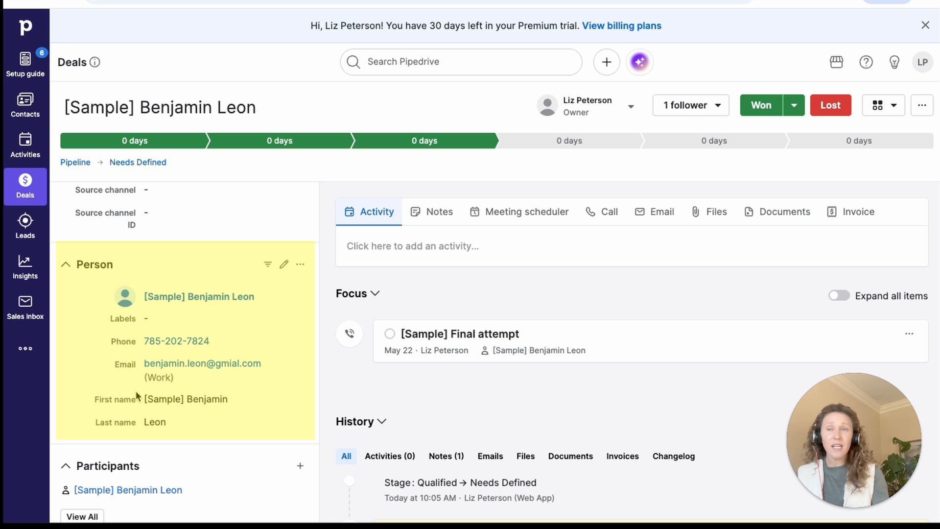
scroll(137, 396, "down", 7)
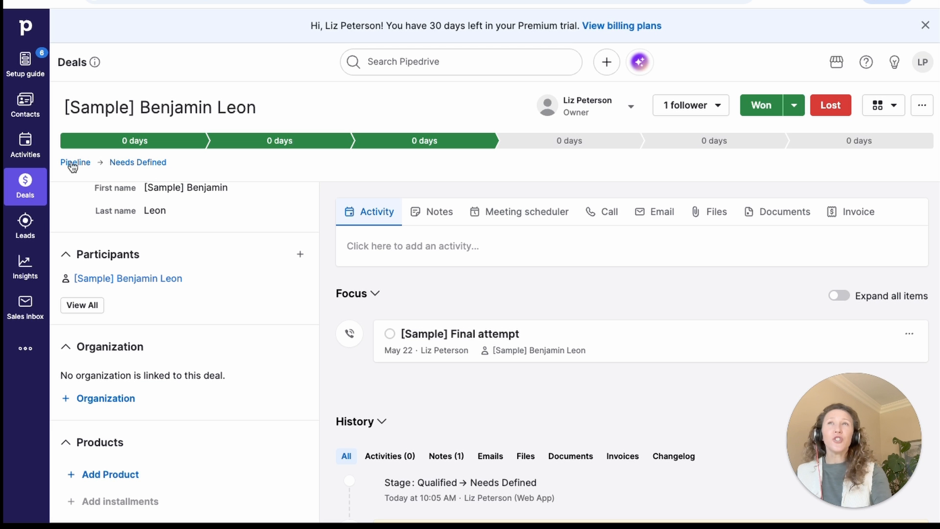
Visit the Contacts list, return to Deals, and drag the $10,000 deal toward Costs Estimated
left_click(25, 103)
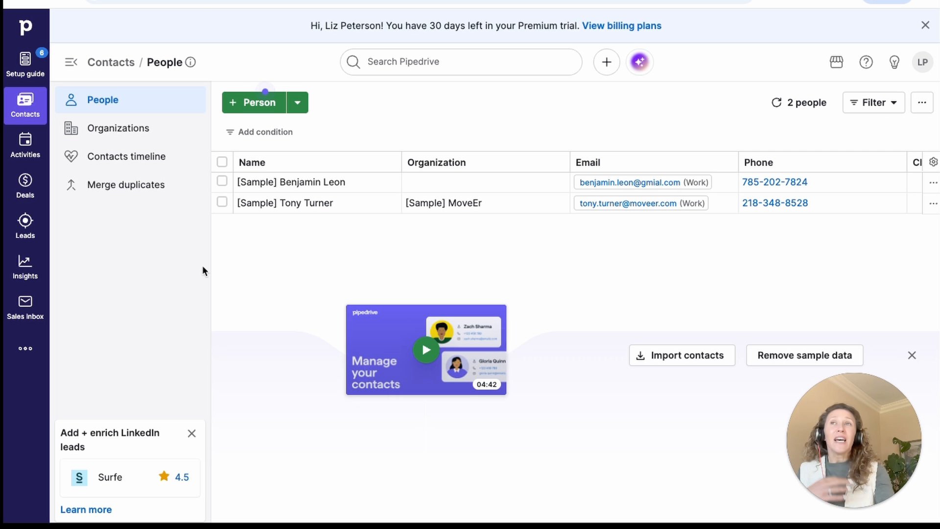
left_click(15, 190)
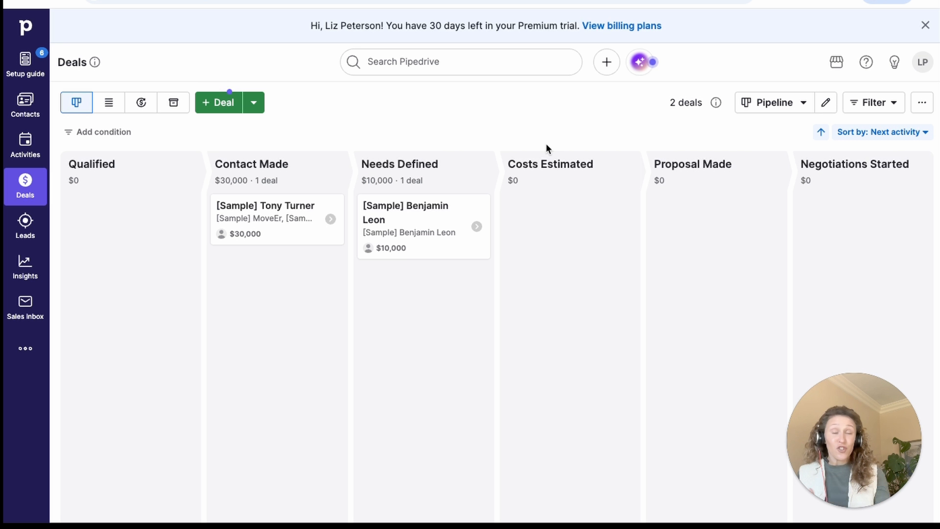
mouse_move(426, 224)
left_mouse_down()
mouse_move(579, 226)
mouse_move(511, 376)
mouse_move(621, 499)
mouse_move(499, 499)
mouse_move(465, 319)
mouse_move(425, 244)
left_mouse_up()
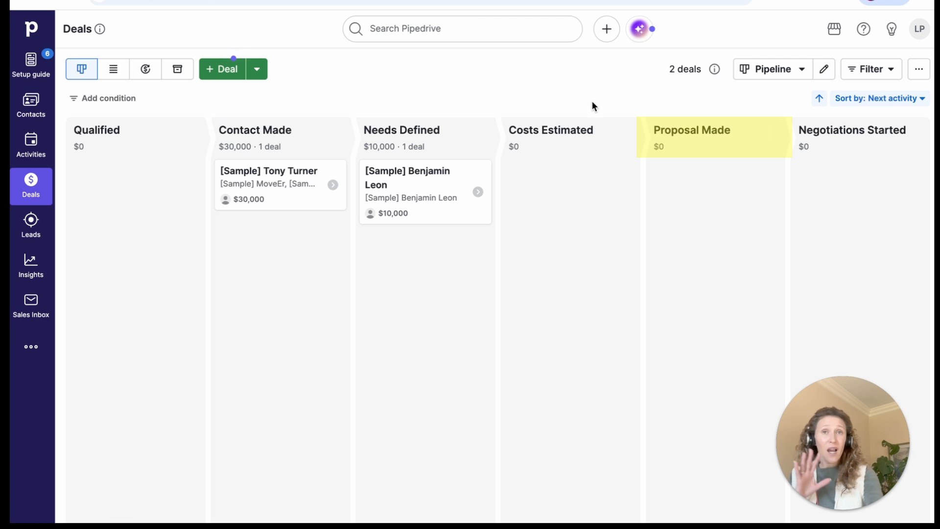
Open the Pipeline dropdown at the top right and close it again
left_click(747, 74)
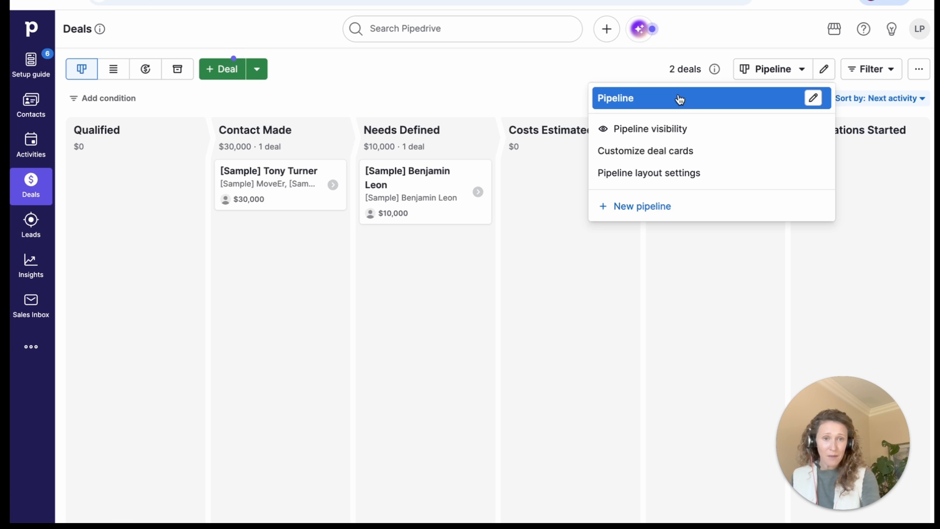
left_click(558, 85)
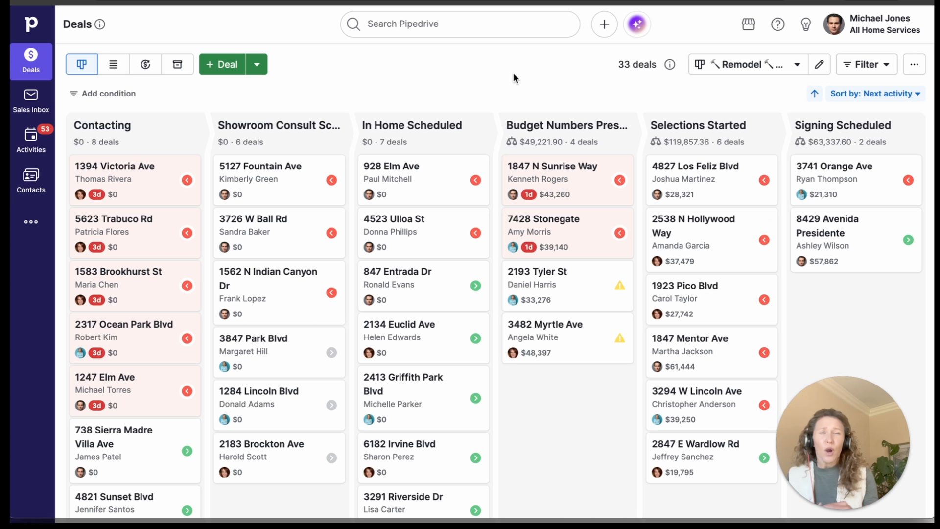
left_click(697, 66)
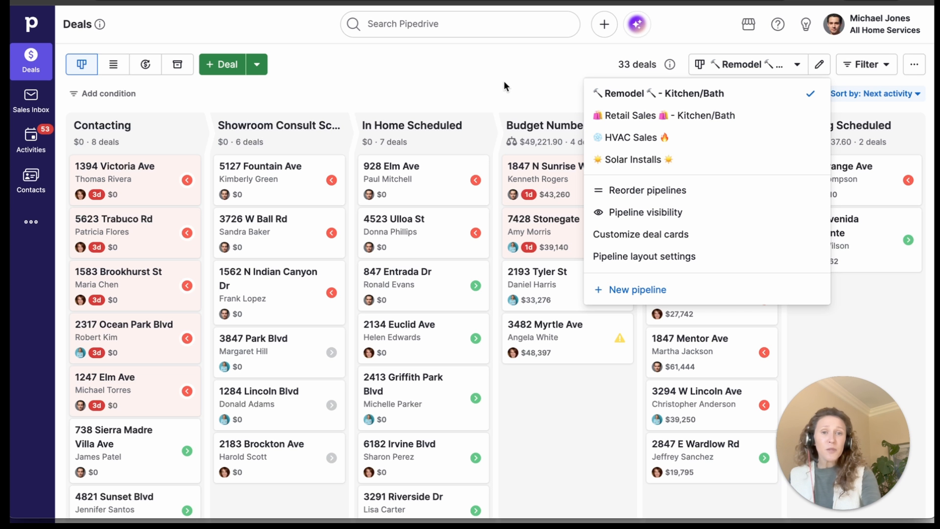
left_click(483, 77)
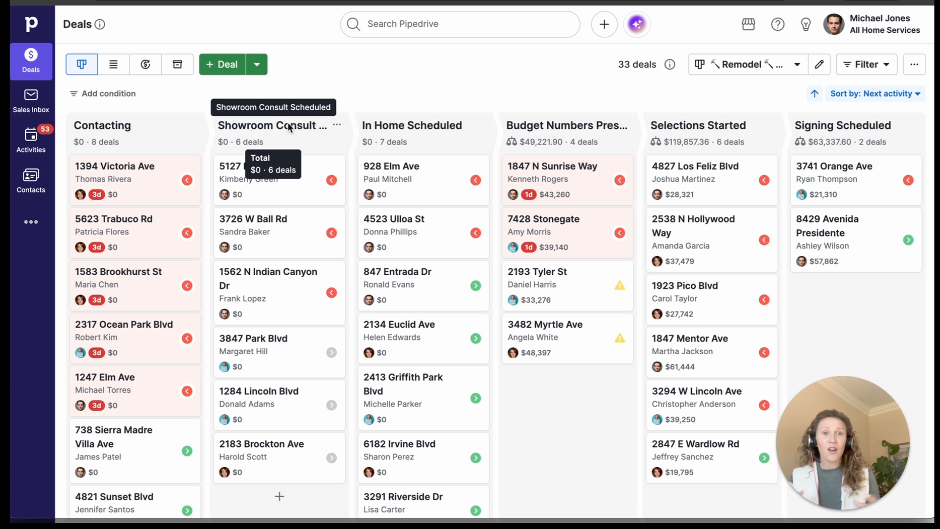
mouse_move(580, 143)
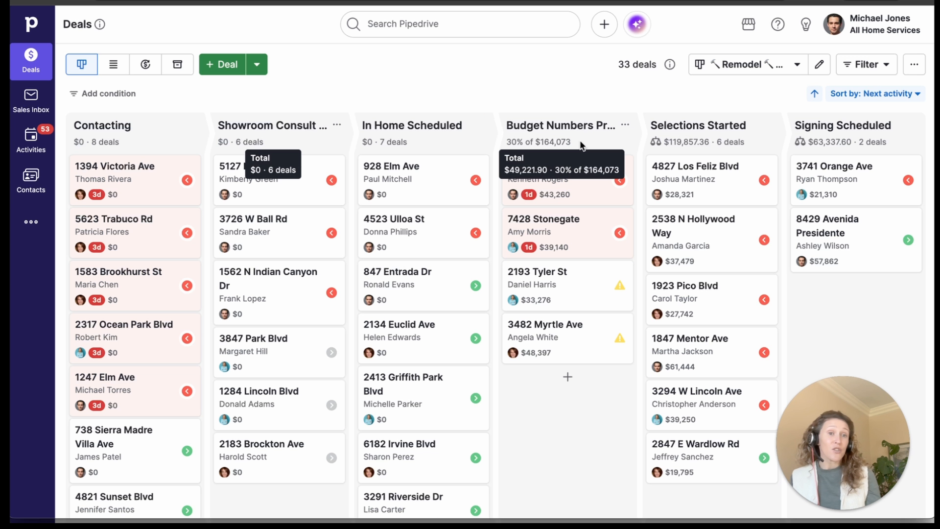
mouse_move(753, 134)
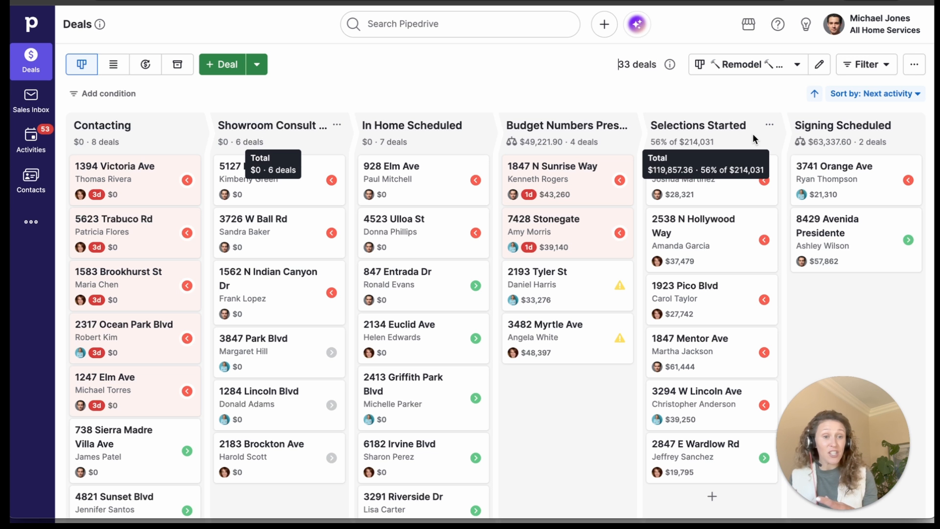
mouse_move(866, 138)
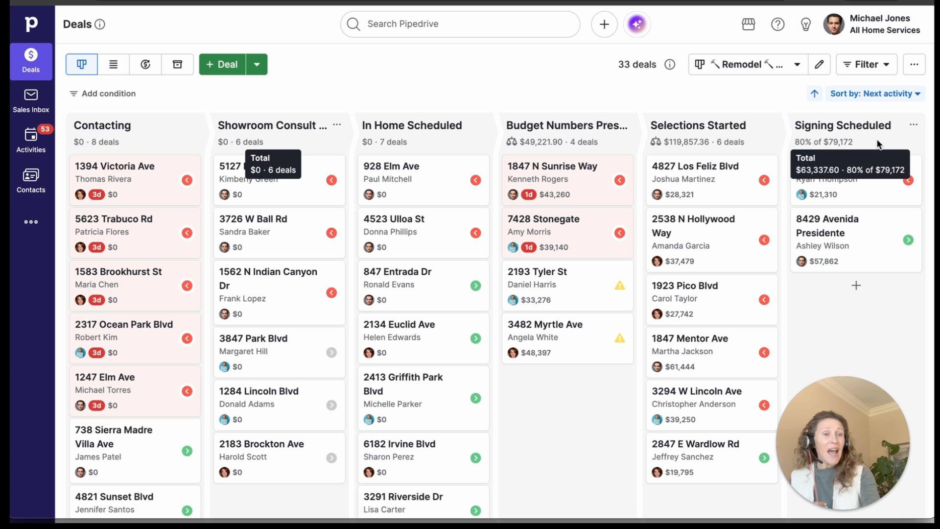
left_click(770, 102)
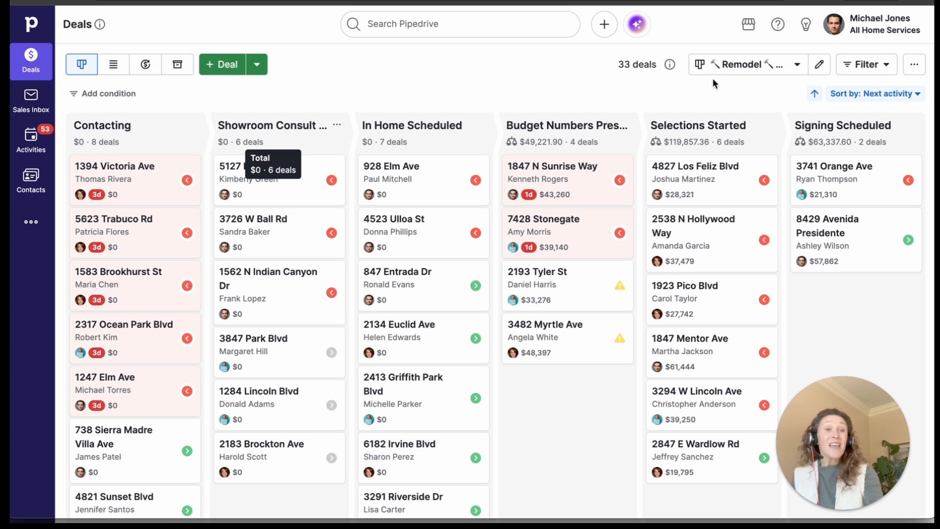
Switch to the Retail Sales - Kitchen/Bath pipeline, then back to Remodel - Kitchen/Bath
left_click(719, 67)
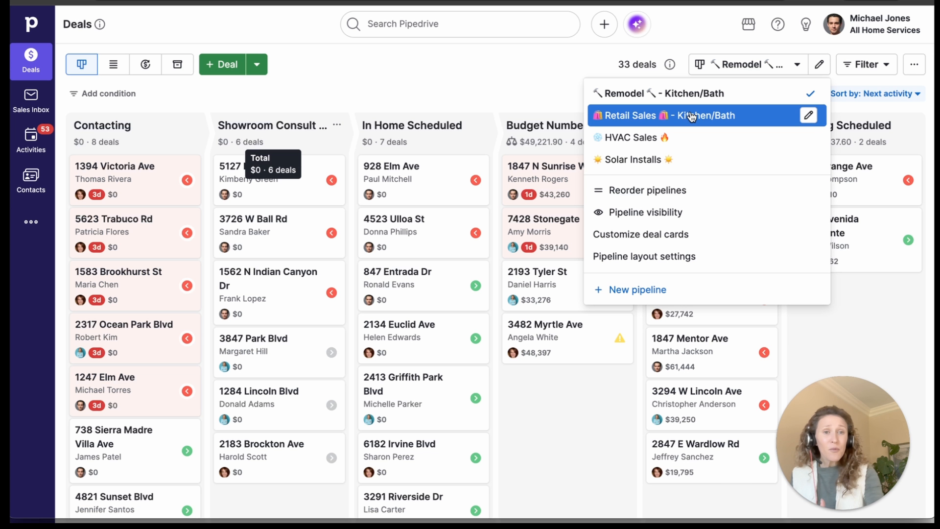
left_click(692, 117)
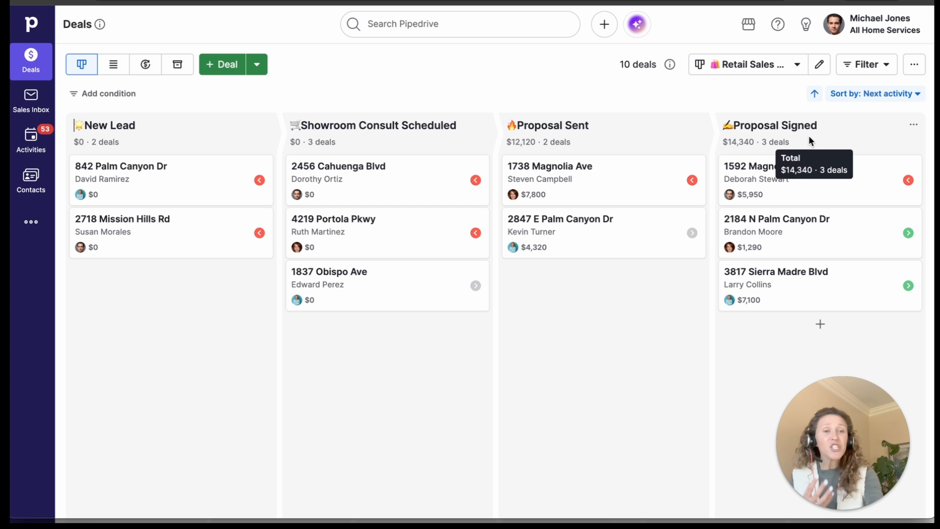
left_click(700, 68)
left_click(681, 94)
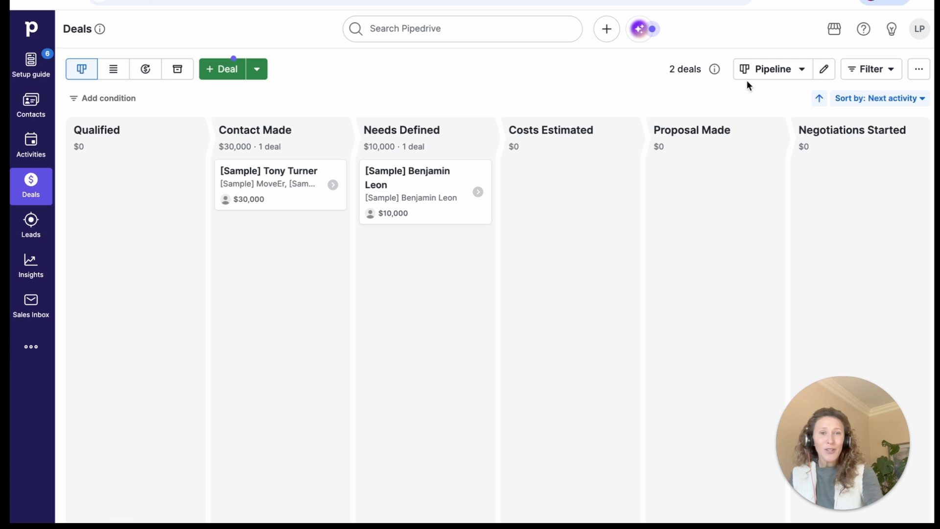
Open the pipeline's stage editor with the pencil icon beside the Pipeline dropdown
left_click(825, 70)
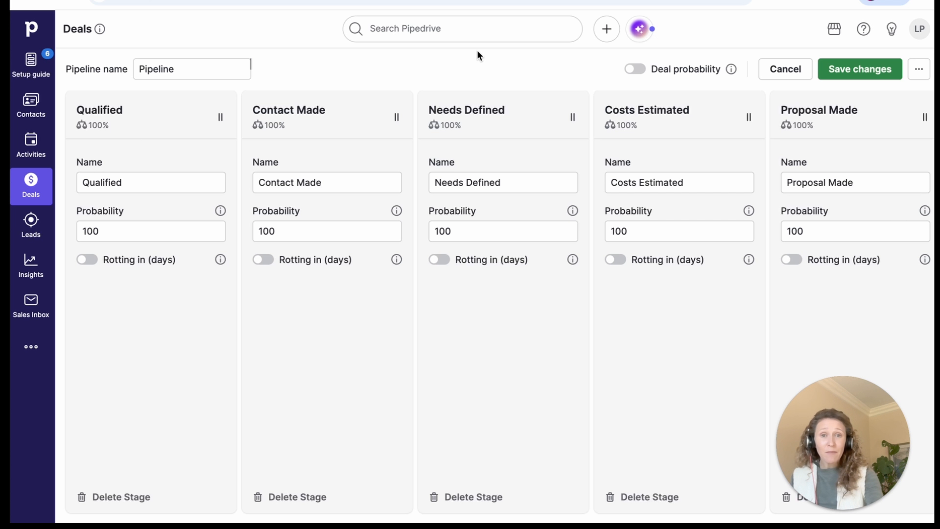
Dismiss the browser's address-bar suggestions to bring back the stage editor
left_click(168, 4)
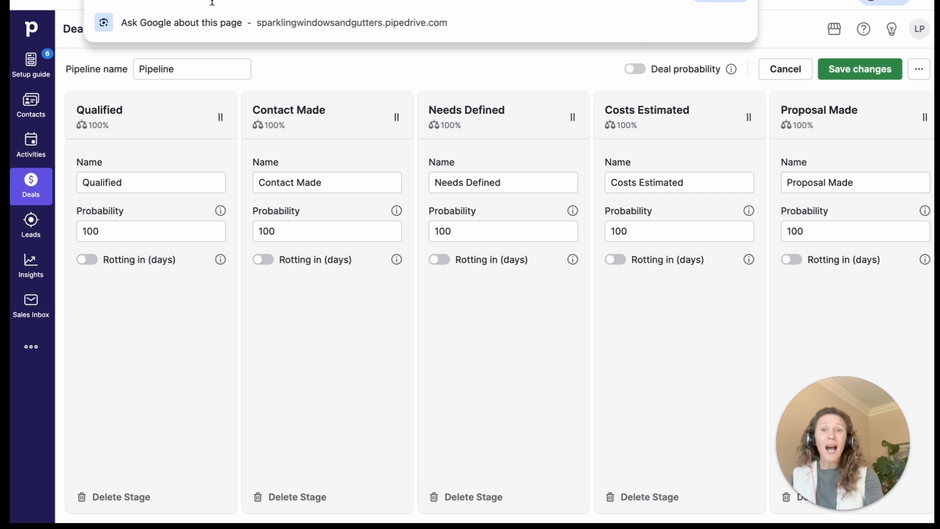
left_click(323, 97)
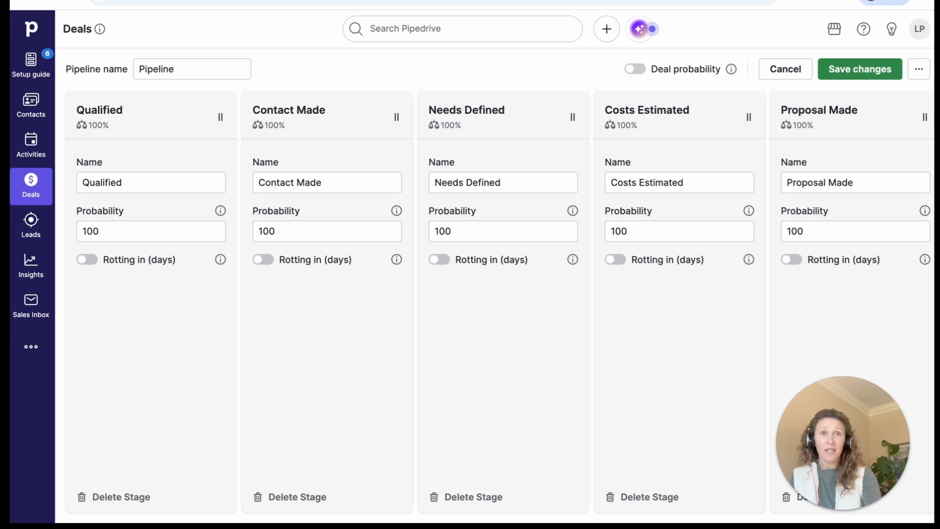
Rename stage Qualified to 'Scheduling Appt' and Contact Made to 'Quote Appt Scheduled'
left_click(120, 183)
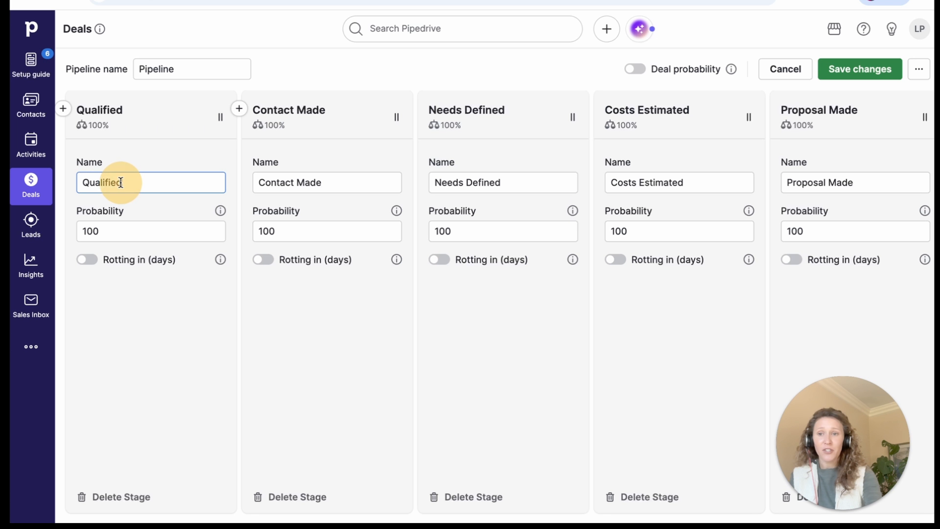
double_click(120, 182)
type("Scheduling Appt")
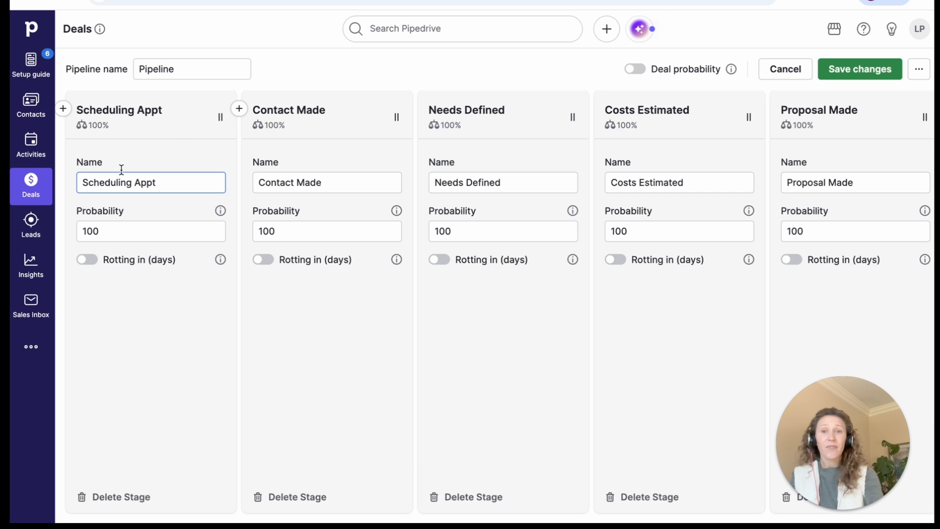
left_click(315, 75)
triple_click(319, 181)
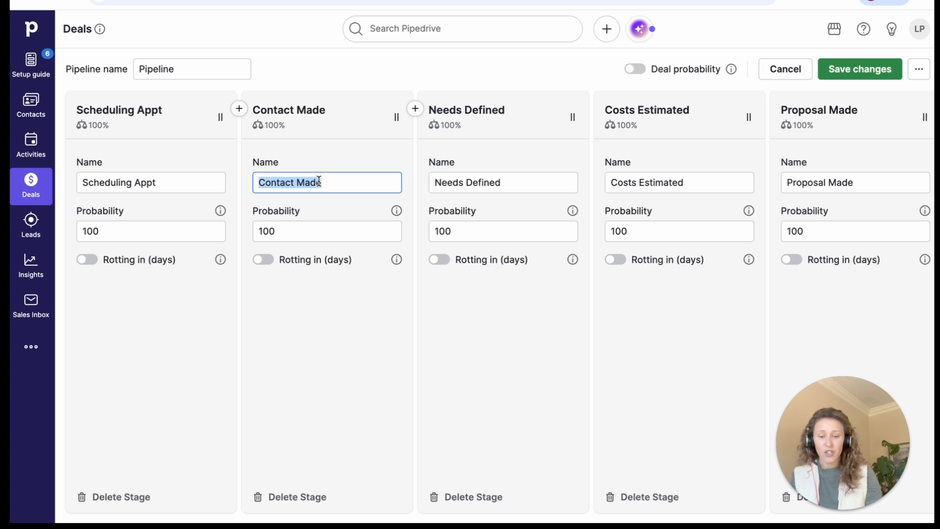
type("Quote Appt")
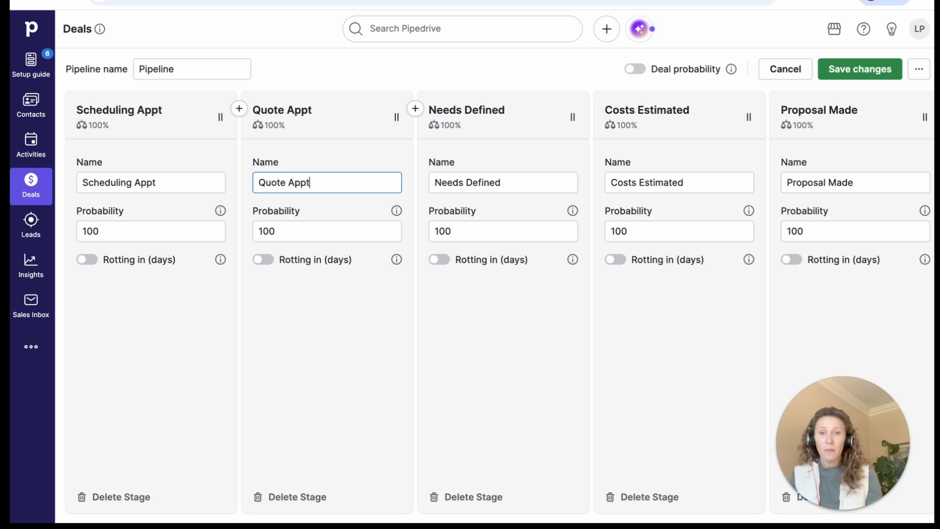
type(" Scheduled")
left_click(341, 205)
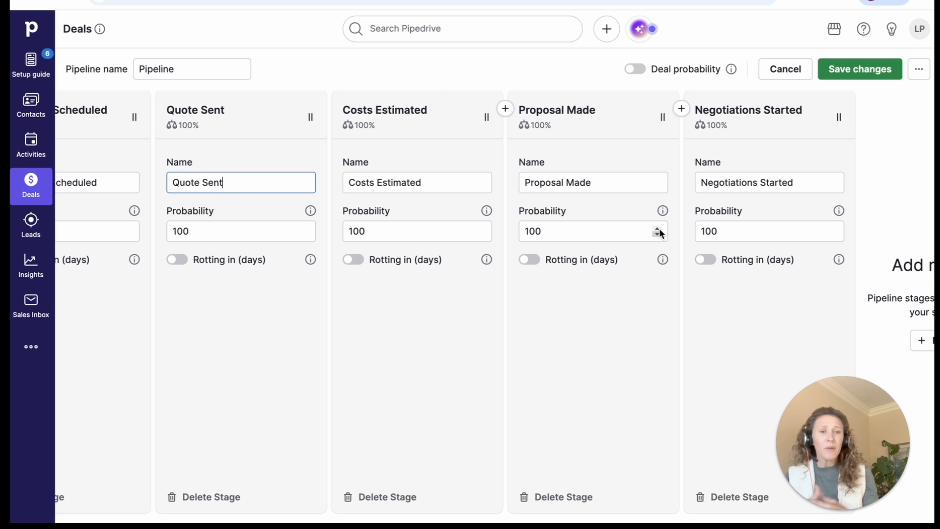
Rename Costs Estimated to 'Revisions Requested' and Proposal Made to 'Revised Quote Sent'
double_click(445, 176)
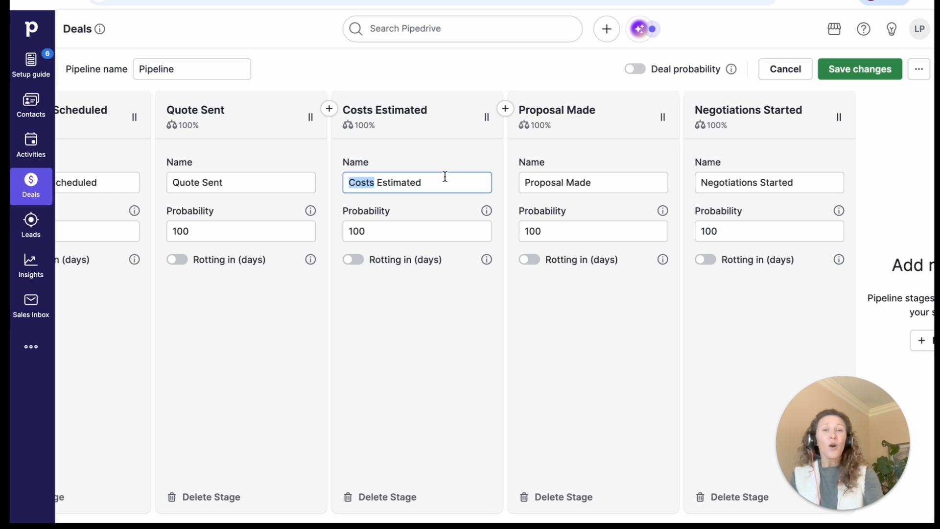
triple_click(439, 179)
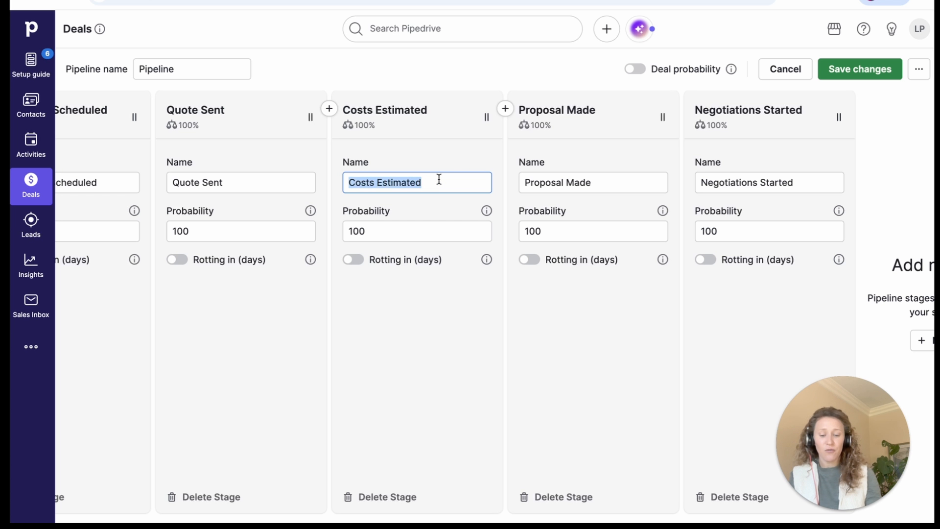
type("Revisions Requested")
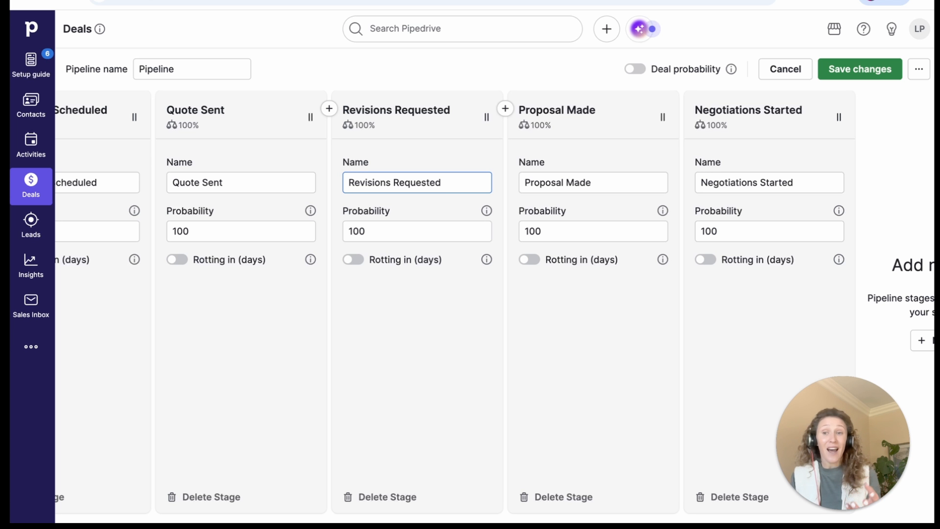
triple_click(571, 183)
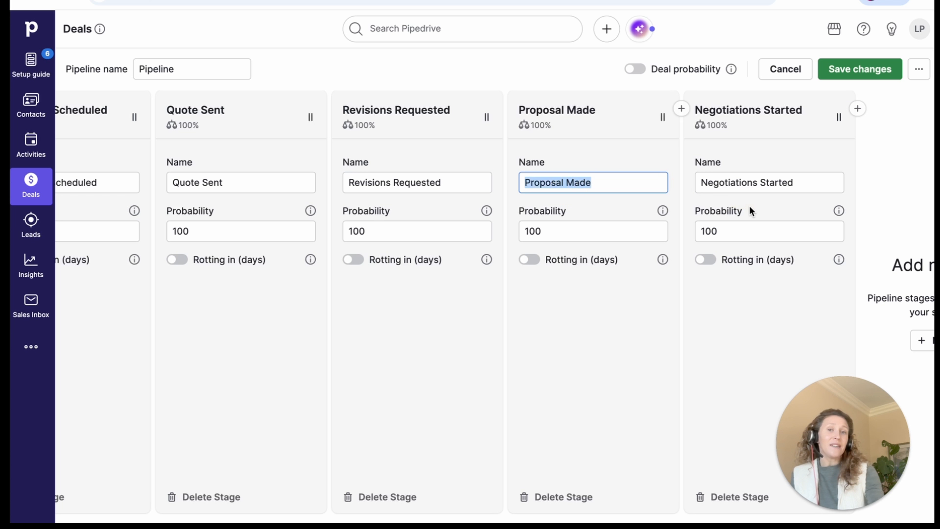
type("REv")
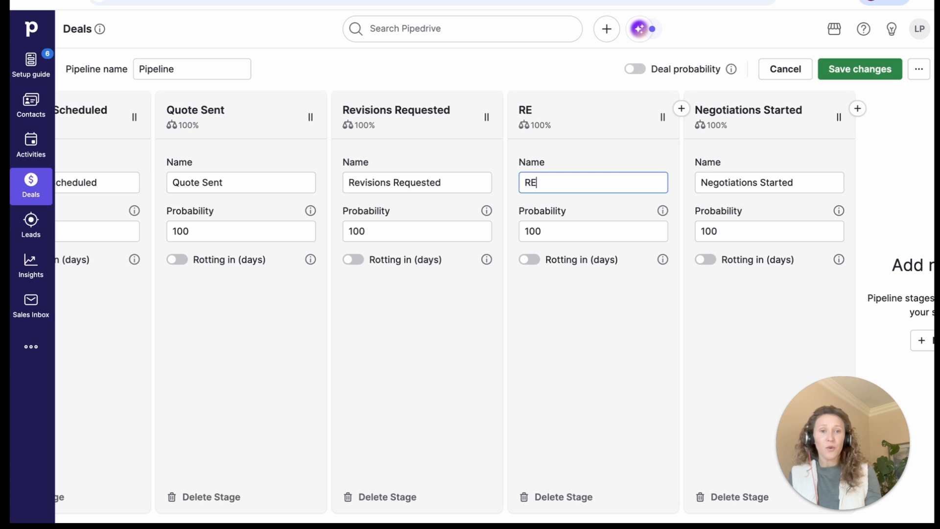
key("BackSpace")
key("BackSpace")
type("evised Quote Sent")
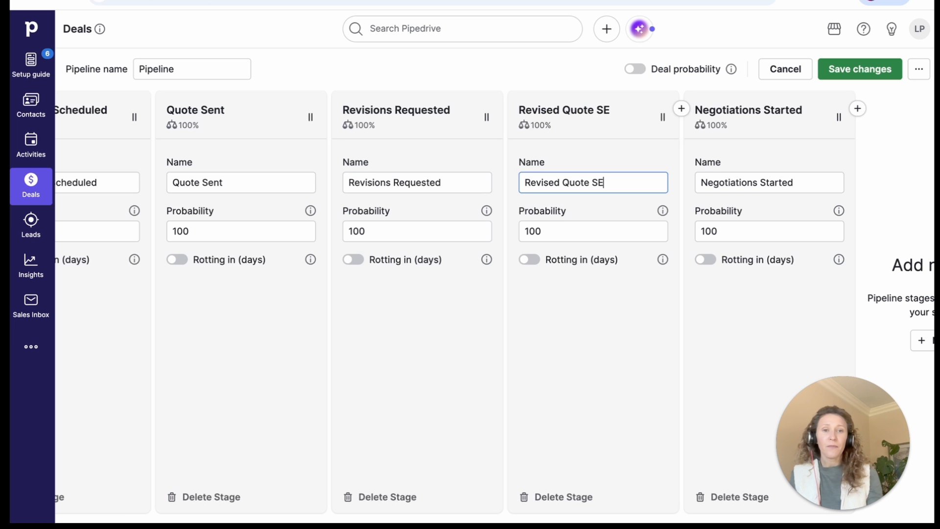
Delete the Negotiations Started stage, add and remove a test stage, and save the pipeline
left_click(718, 497)
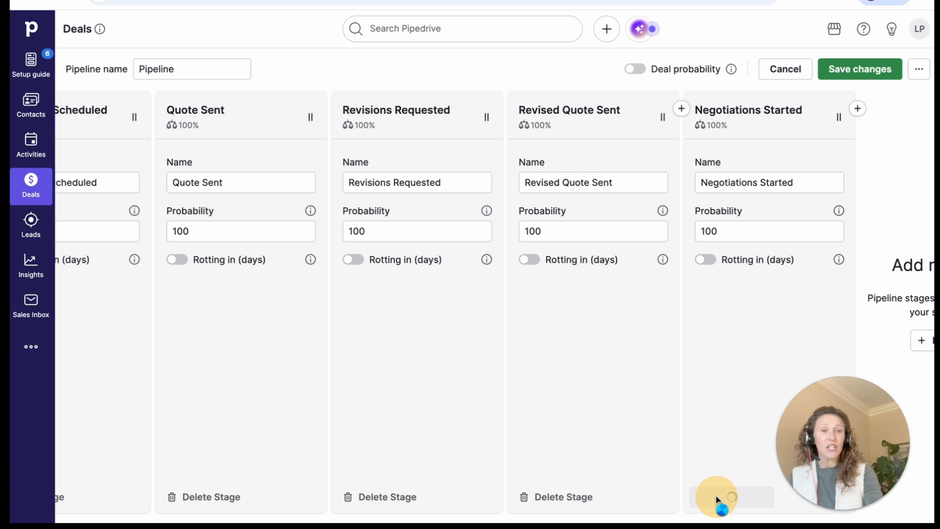
left_click(571, 304)
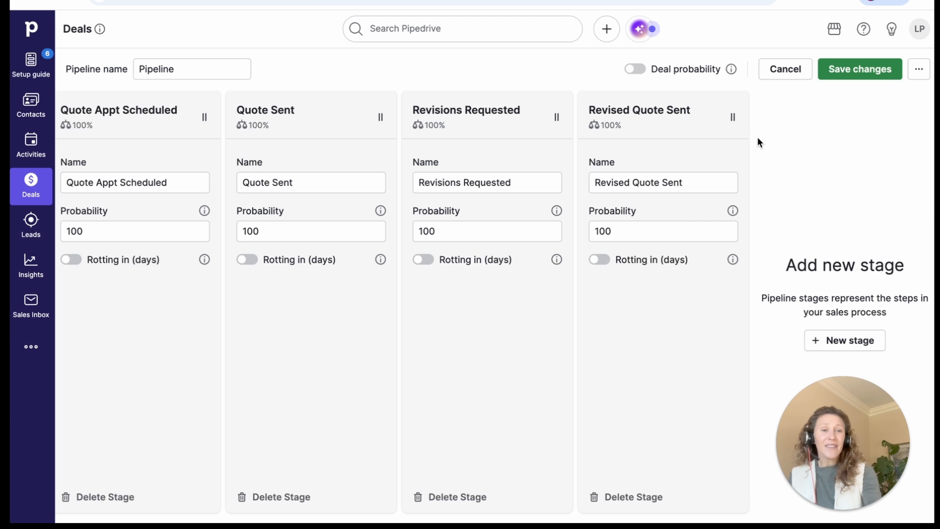
left_click(751, 108)
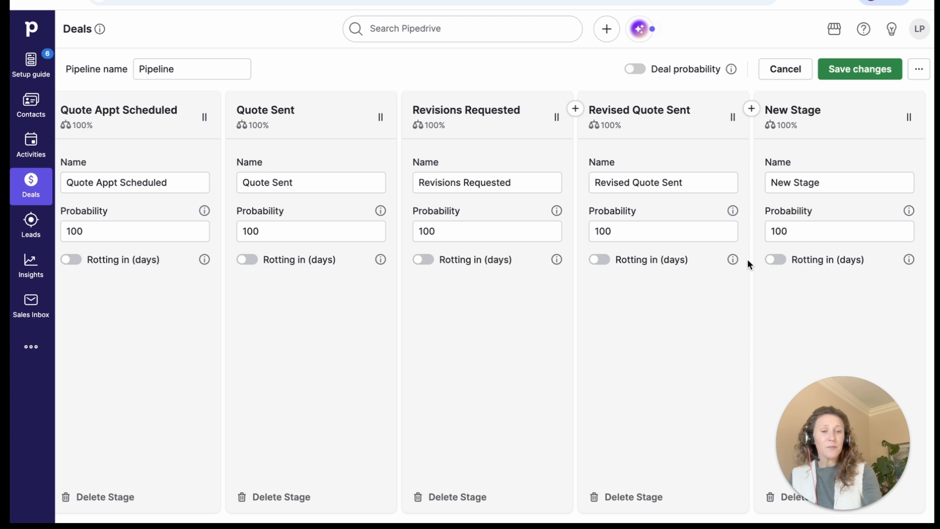
left_click(770, 496)
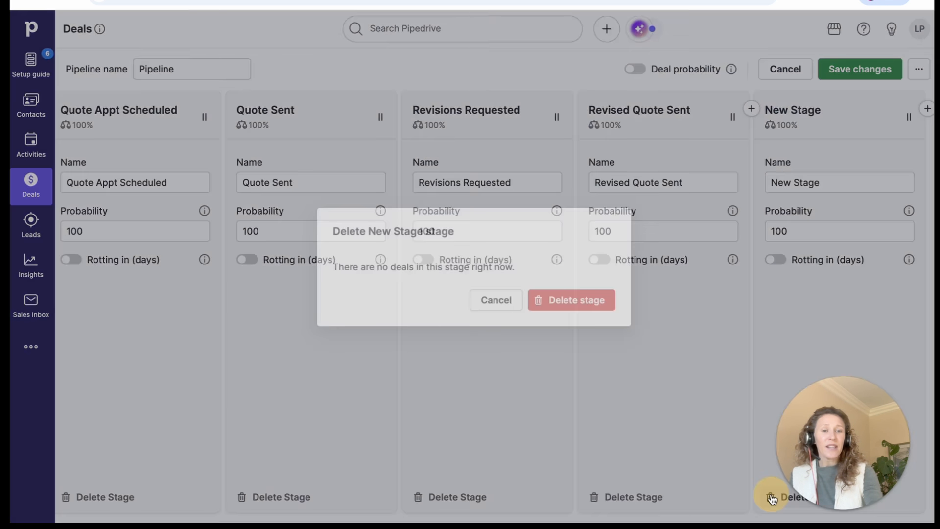
left_click(587, 300)
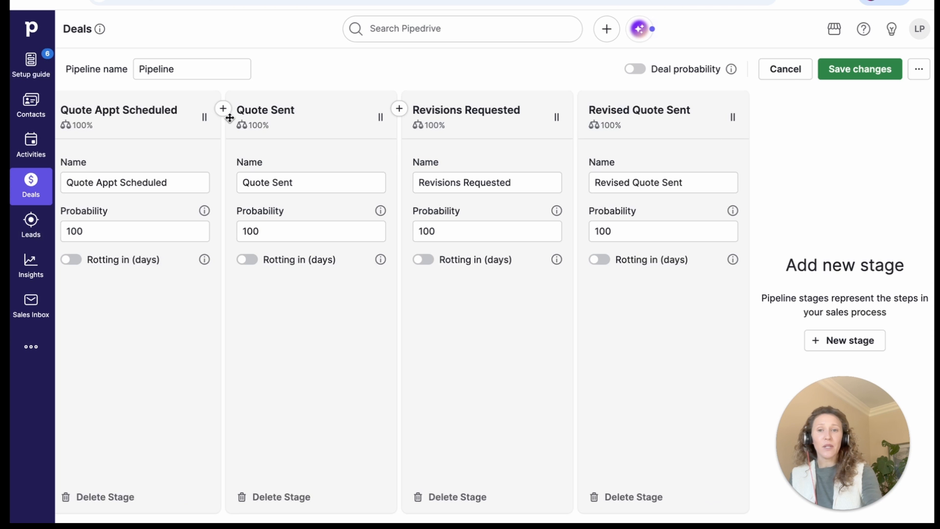
left_click(852, 69)
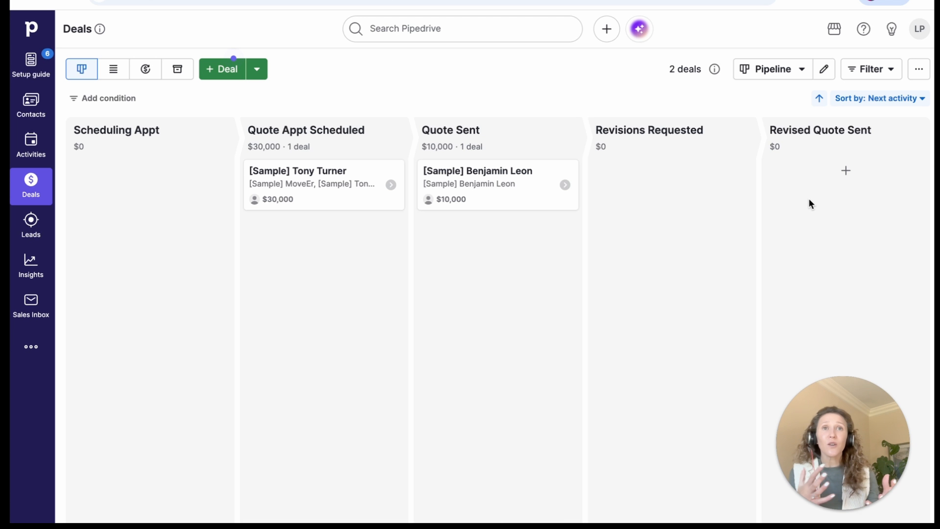
Drag a sample deal card to reveal the drop zones, then release it back in place
left_click_drag(508, 187, 534, 265)
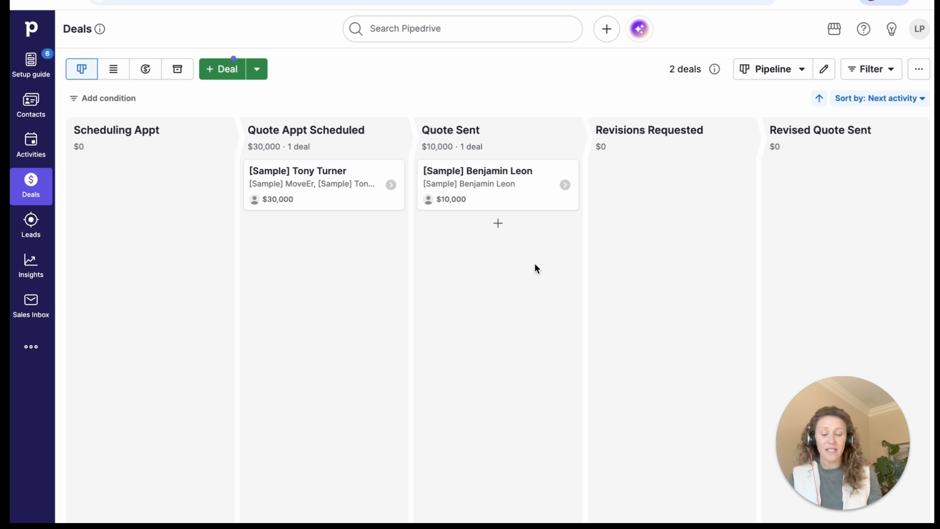
left_click(773, 69)
Create a new pipeline named 'Bad Example Pipeline'
left_click(685, 204)
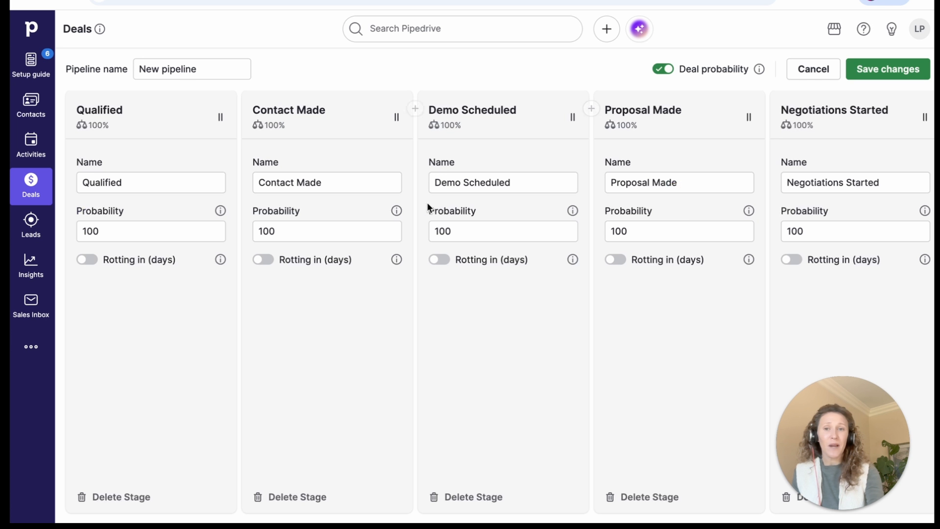
left_click(215, 70)
triple_click(216, 69)
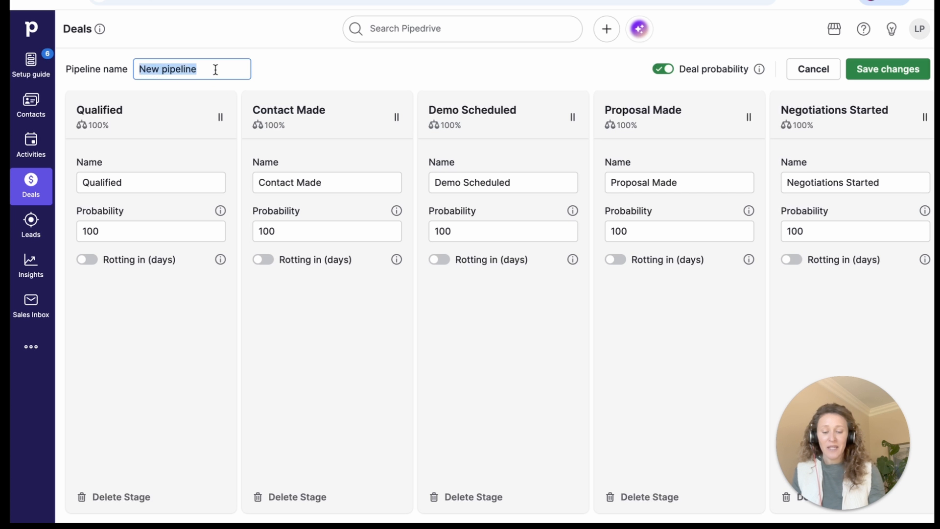
type("BAd")
key("BackSpace")
key("BackSpace")
type("ad Example Pipeline")
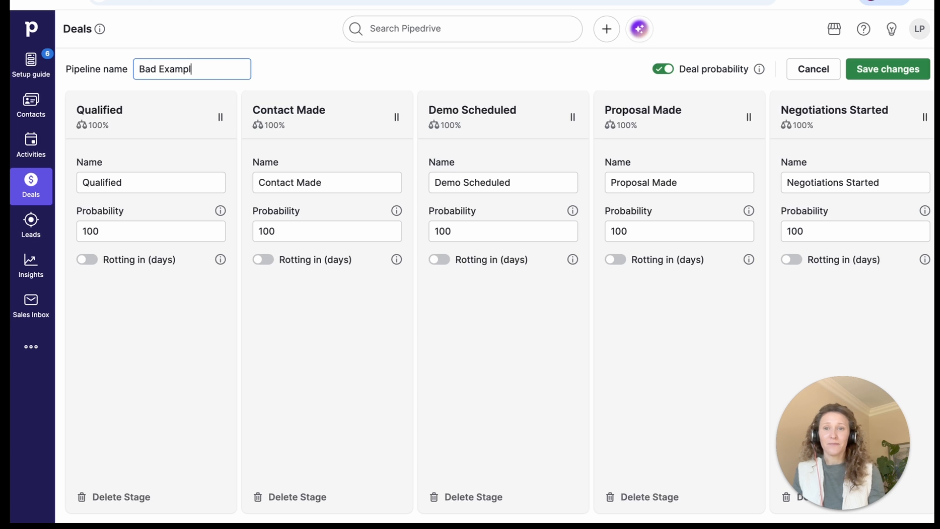
Rename the stages to New, Quote Appointment, Quoting and Following up
double_click(148, 176)
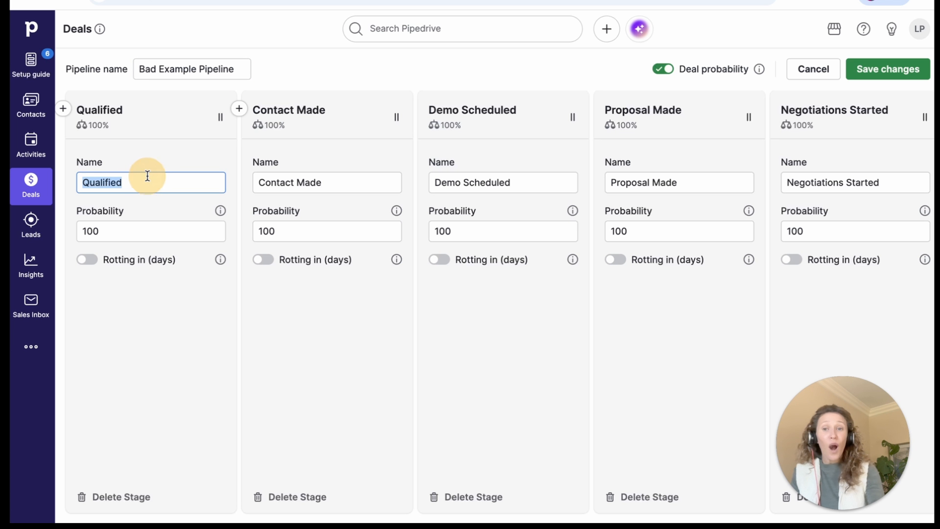
type("New")
left_click(300, 182)
triple_click(300, 182)
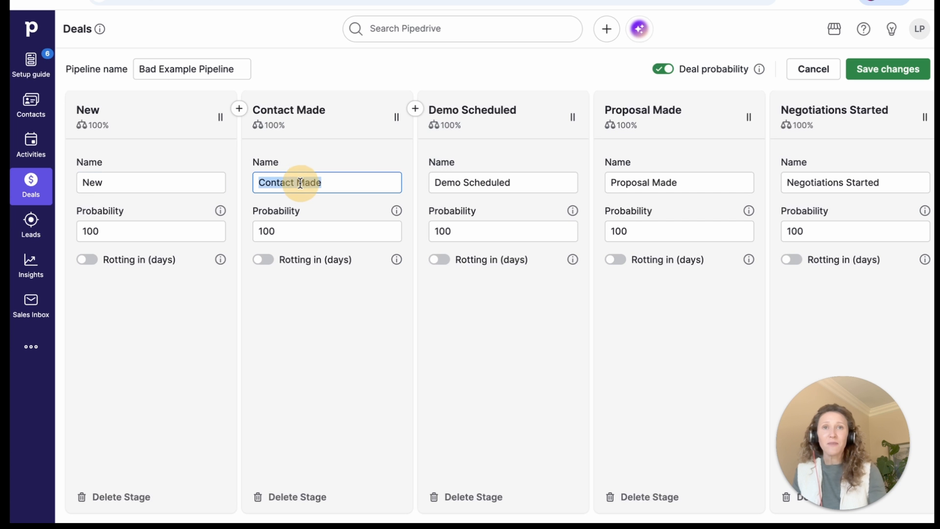
type("Quote Appointment")
triple_click(490, 182)
type("Quoting")
triple_click(629, 184)
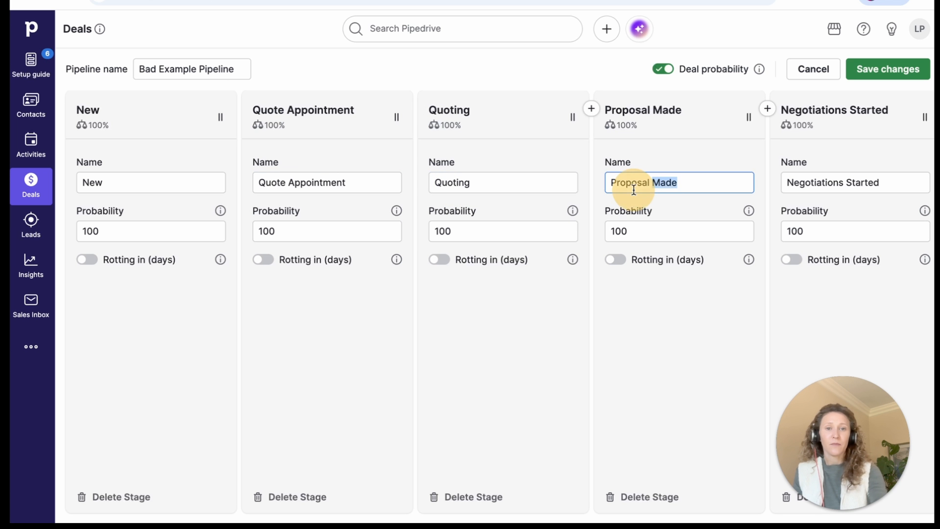
type("Following Up")
key("BackSpace")
key("BackSpace")
key("BackSpace")
type("up")
Delete the Negotiations Started stage and save the new pipeline
scroll(789, 495, "right", 4)
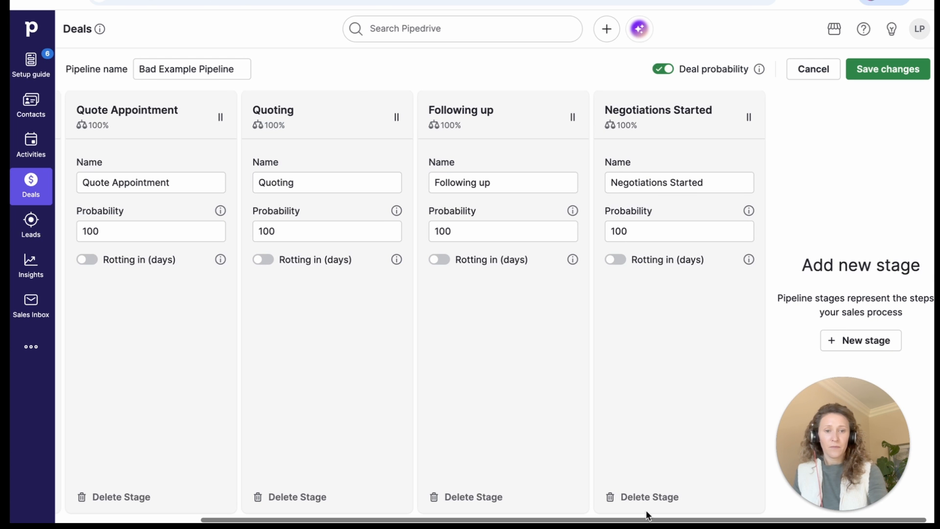
left_click(648, 497)
left_click(598, 300)
left_click(887, 69)
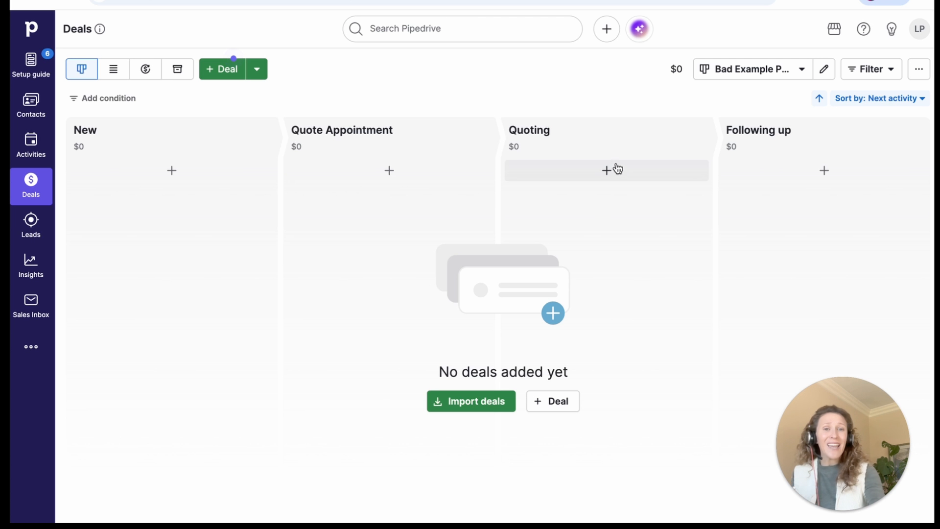
Switch the board back to the pipeline named Pipeline
left_click(708, 75)
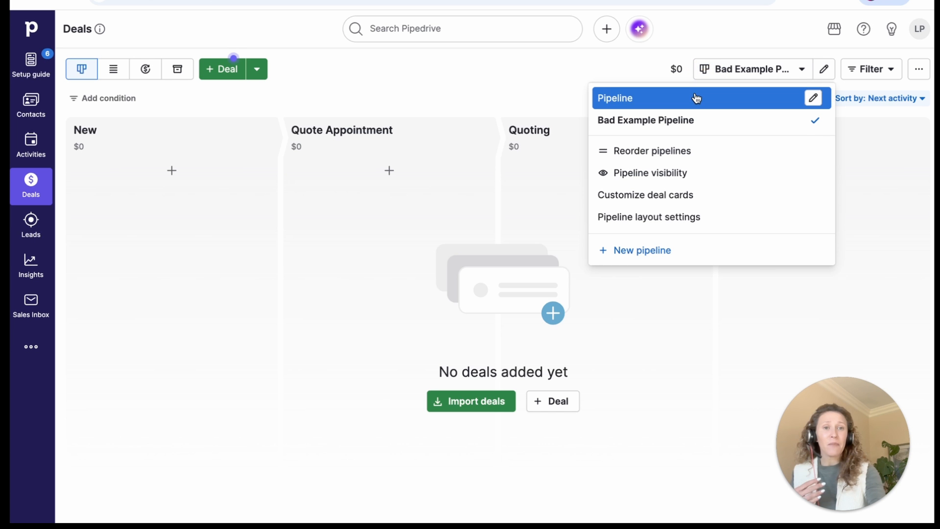
left_click(694, 96)
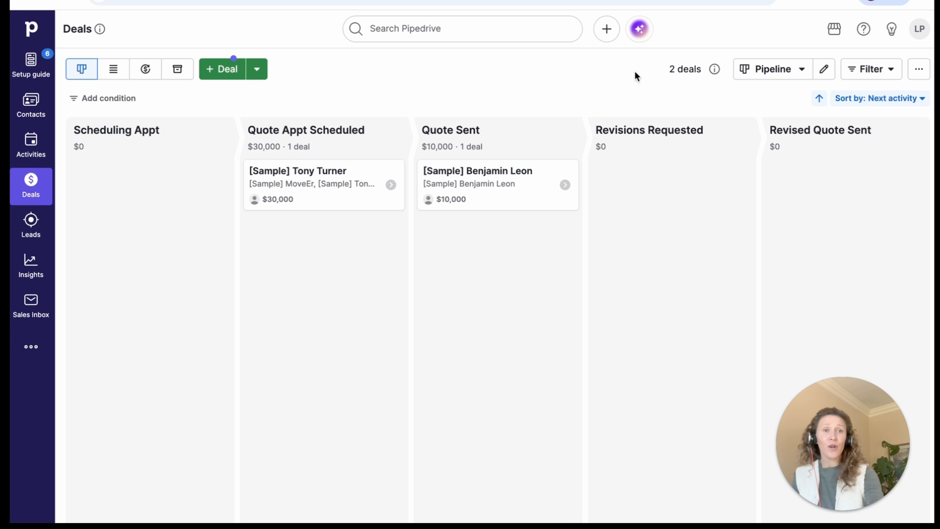
Rename the pipeline from 'Pipeline' to 'First Time Cleaning'
left_click(823, 69)
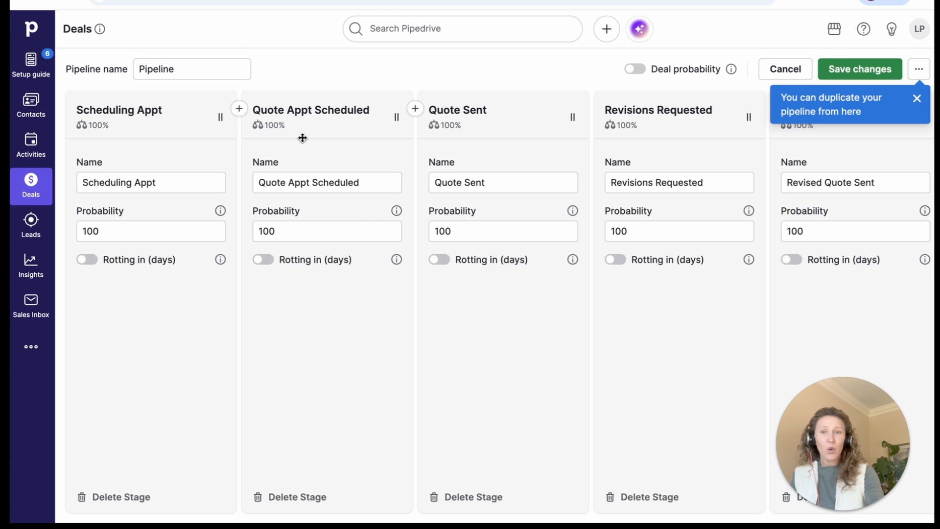
left_click(188, 67)
double_click(188, 67)
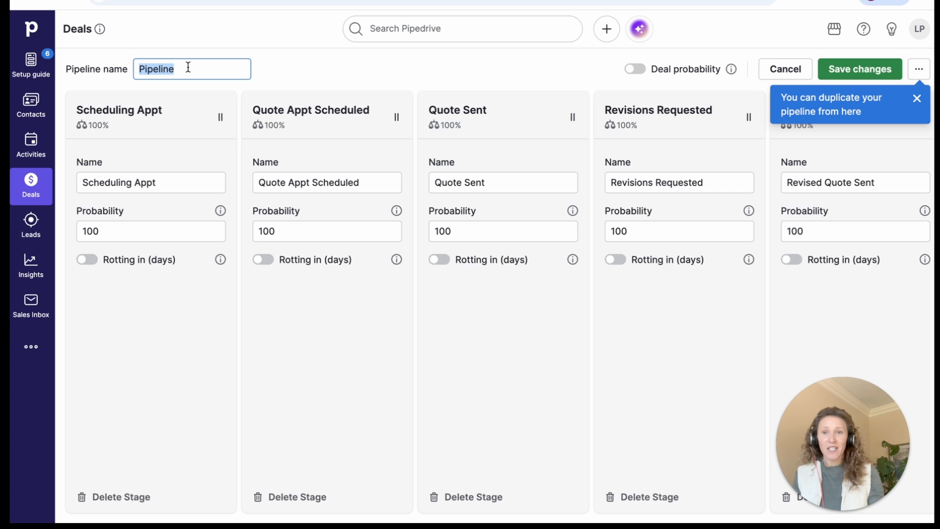
type("First Time Cleaning")
key("Tab")
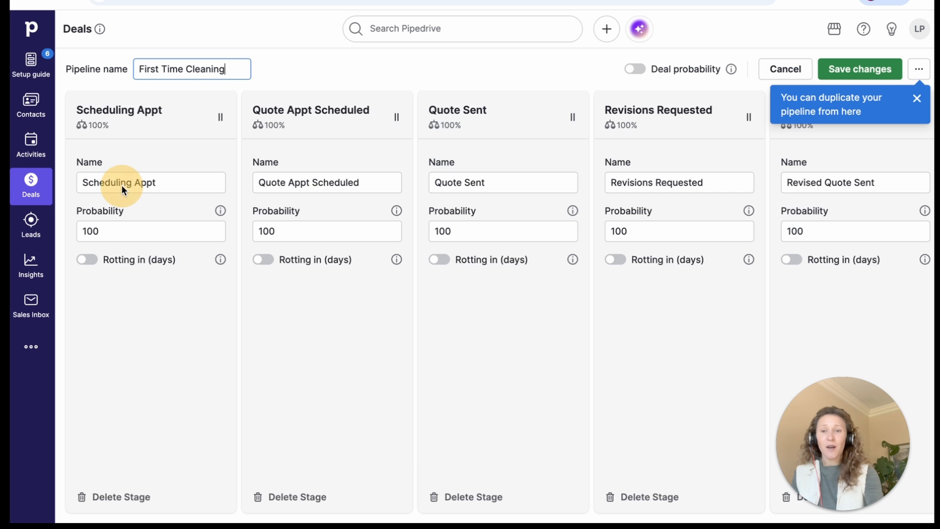
Paste calendar, memo, writing-hand and fire emojis before the stage names and save
left_click(81, 182)
type("📅")
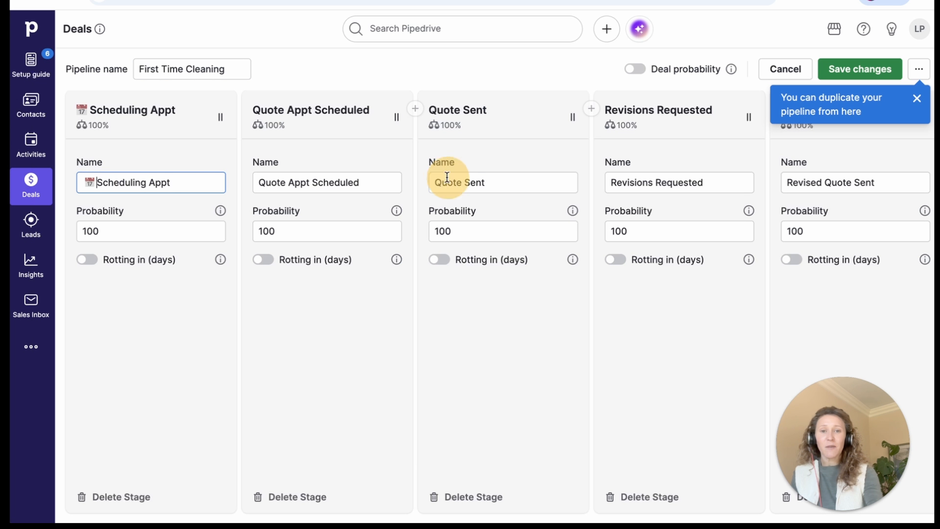
left_click(433, 182)
type("📝")
left_click(609, 182)
type("✍️")
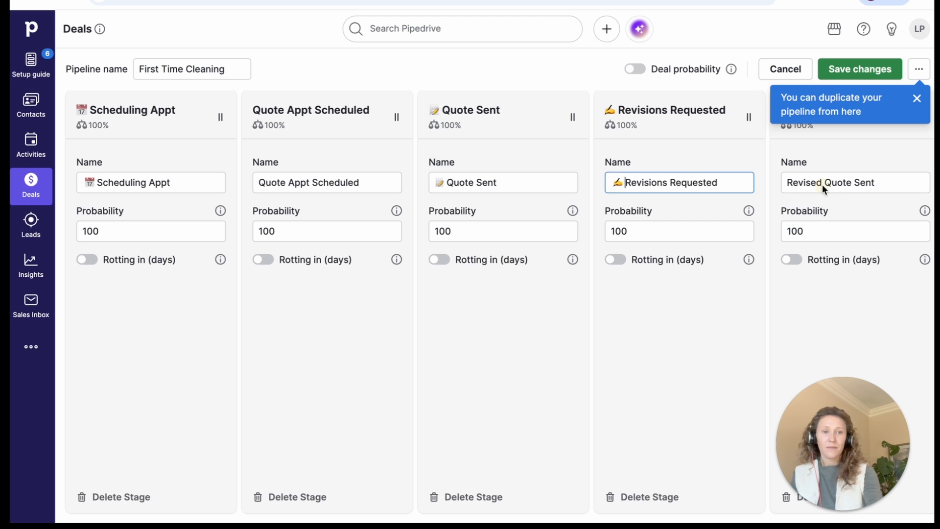
left_click(785, 182)
type("✍️")
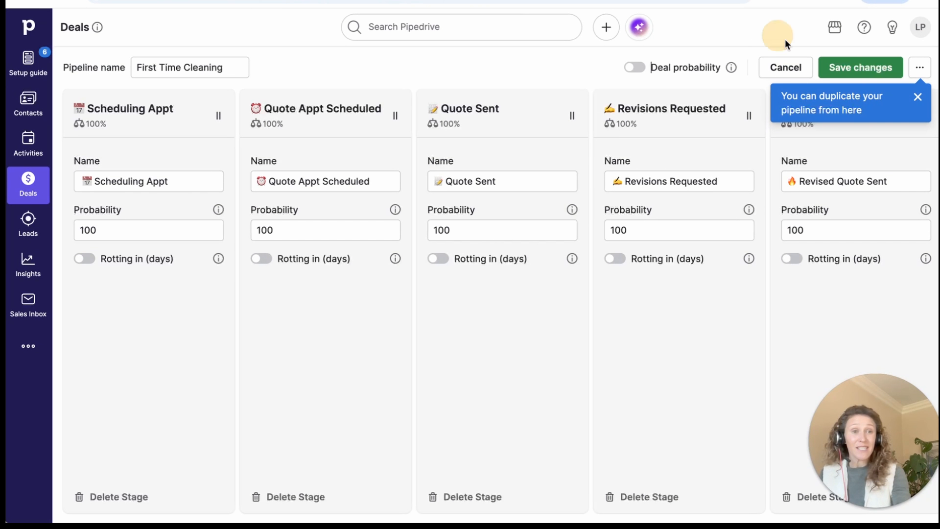
left_click(834, 67)
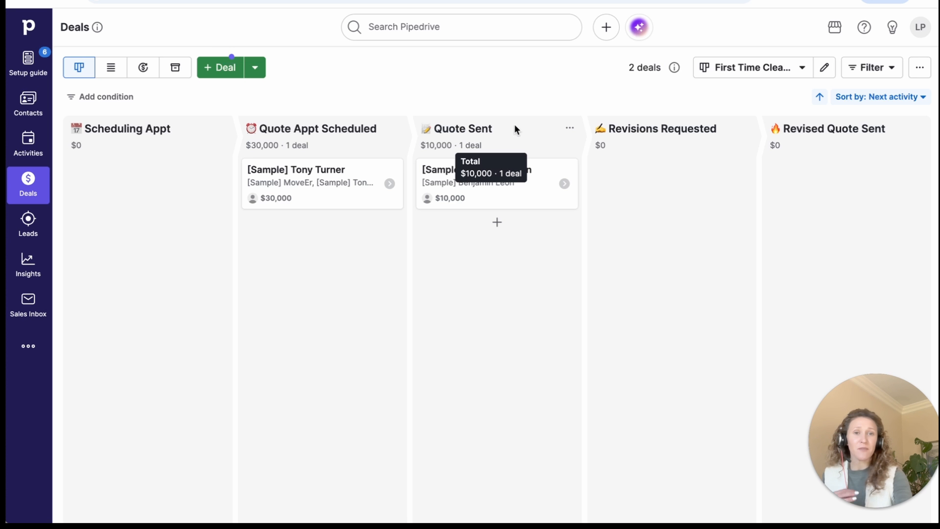
Open the First Time Cleaning pipeline's stage editor via the pencil icon
left_click(826, 71)
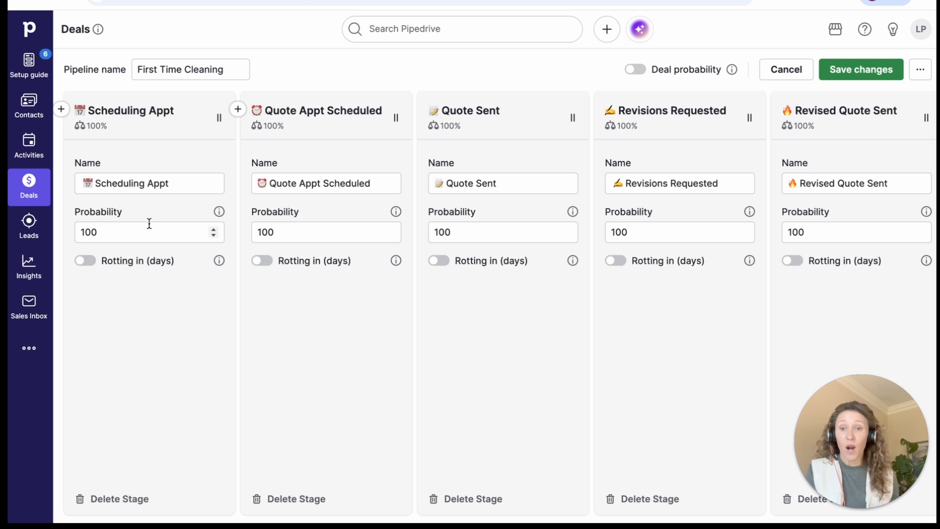
Set Scheduling Appt probability to 10 and Quote Appt Scheduled to 20
double_click(108, 225)
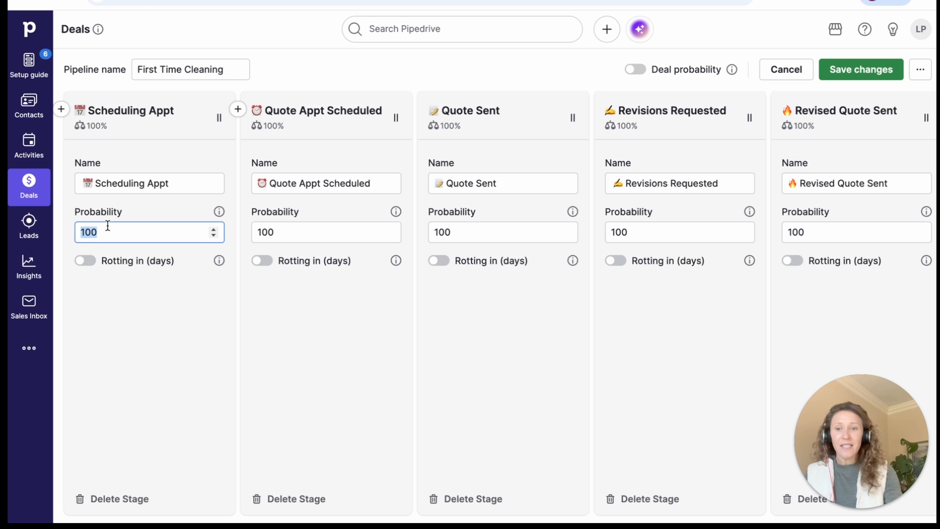
type("10")
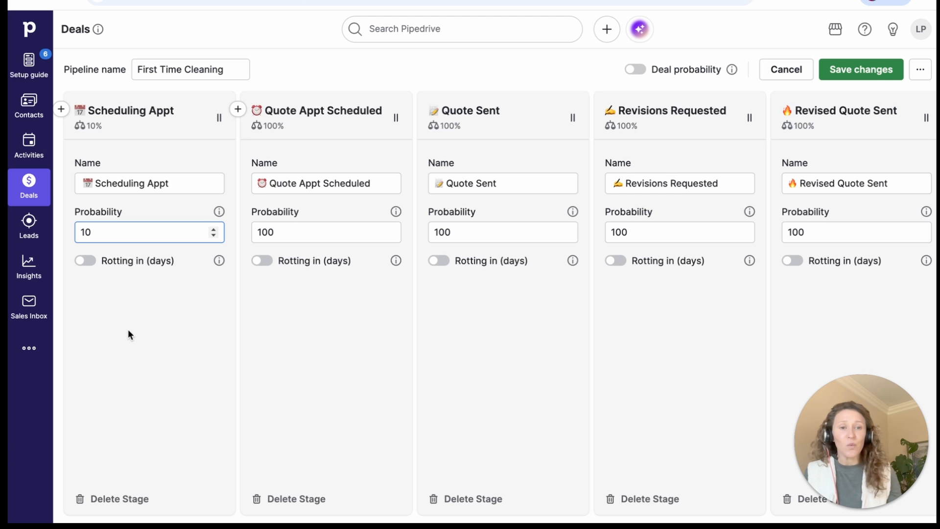
left_click_drag(788, 232, 808, 242)
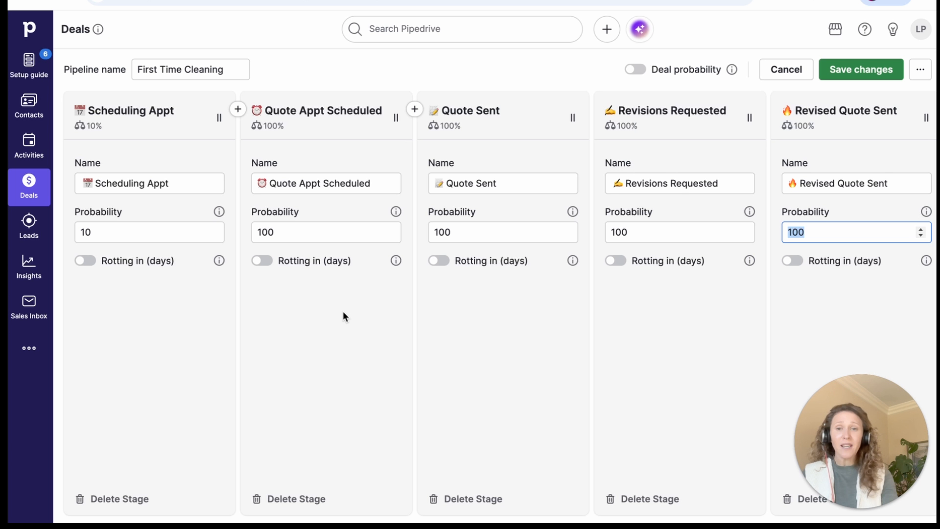
left_click(262, 233)
double_click(263, 233)
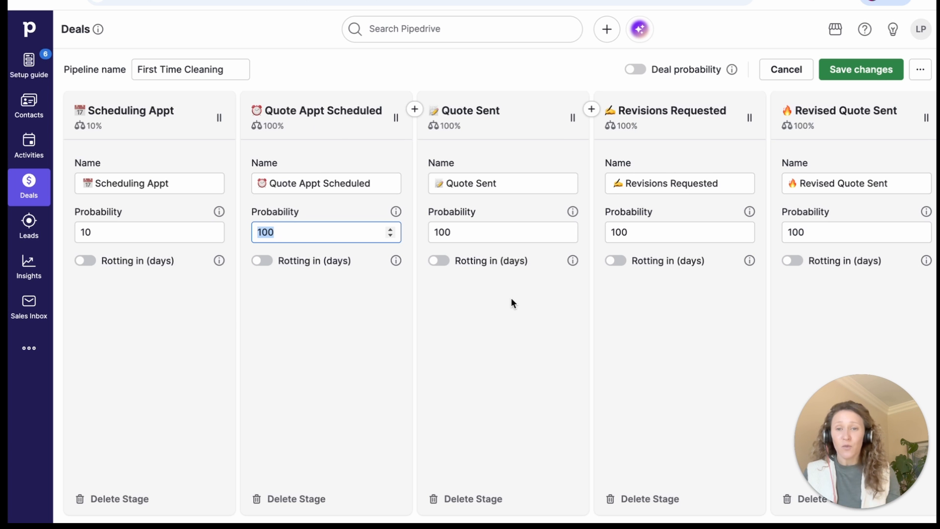
type("20")
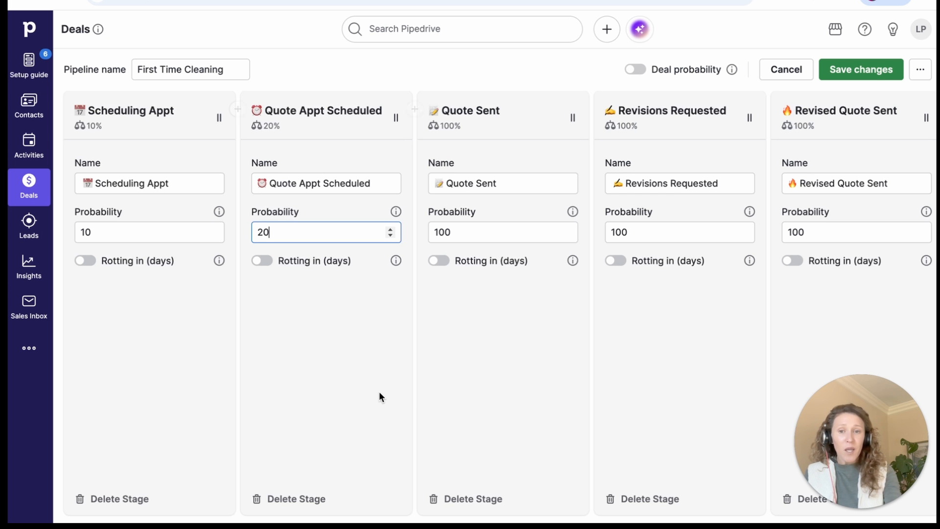
Set Quote Sent to 20, Revisions Requested to 50 and Revised Quote Sent to 50
left_click(450, 232)
double_click(450, 232)
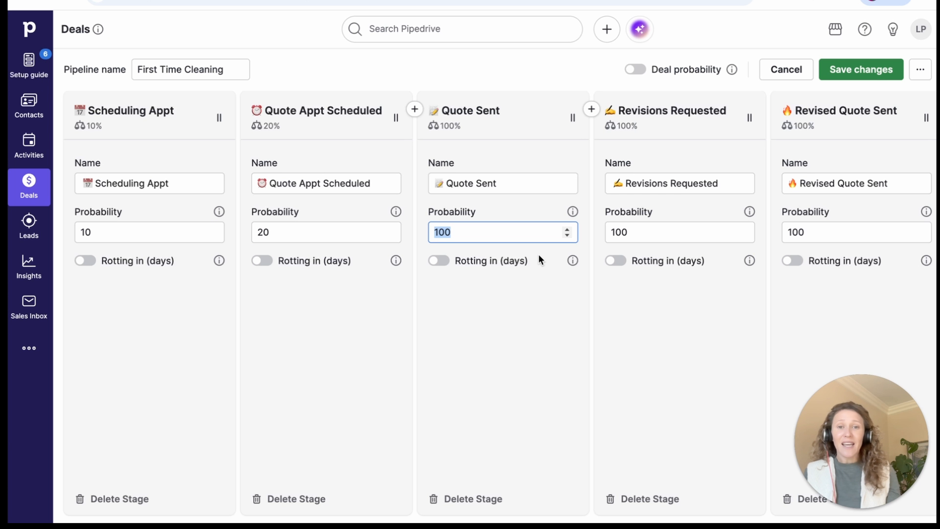
type("20")
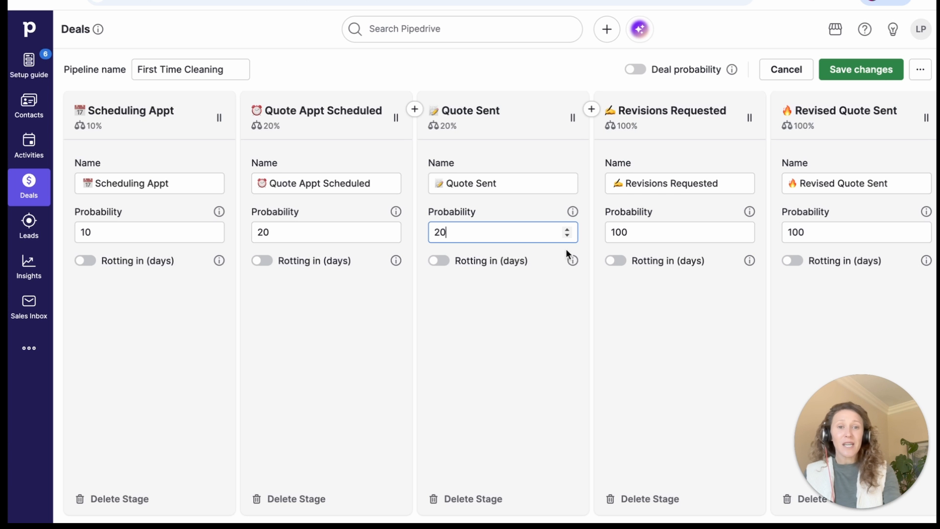
left_click(620, 232)
double_click(620, 232)
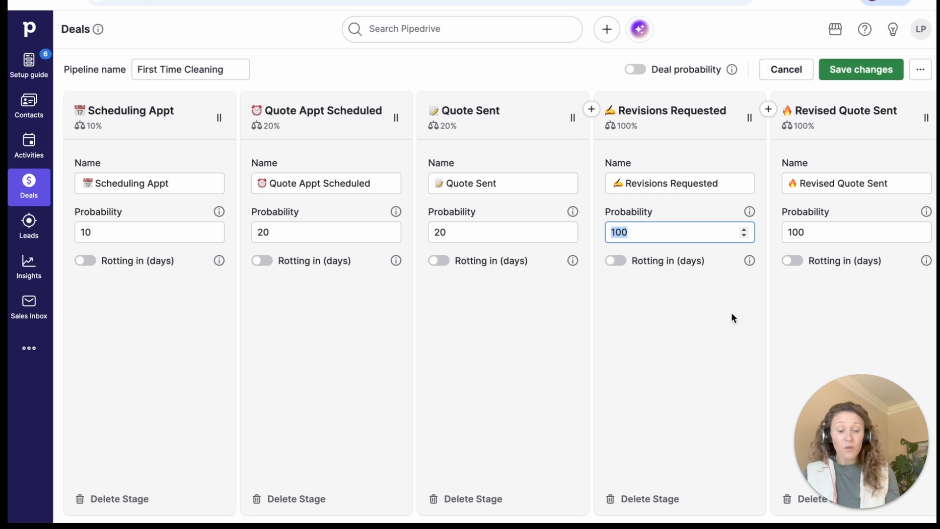
type("50")
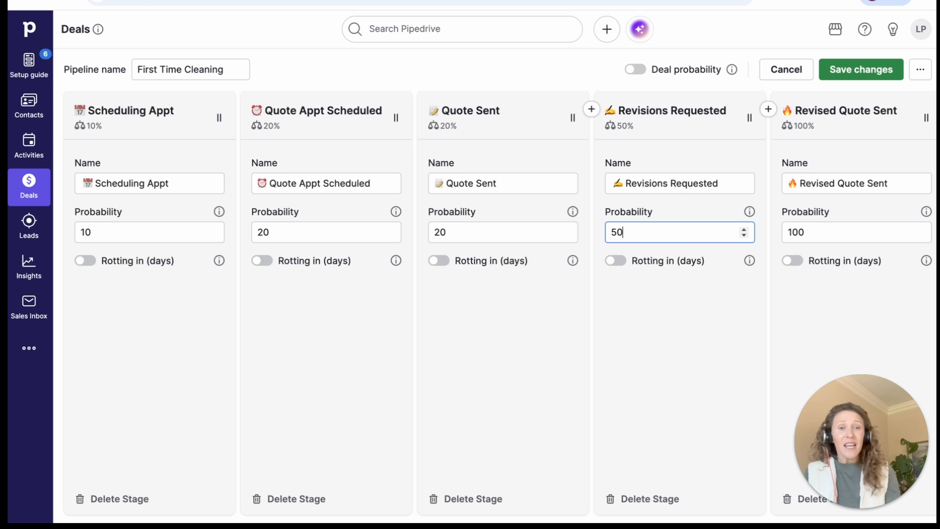
double_click(791, 233)
type("50")
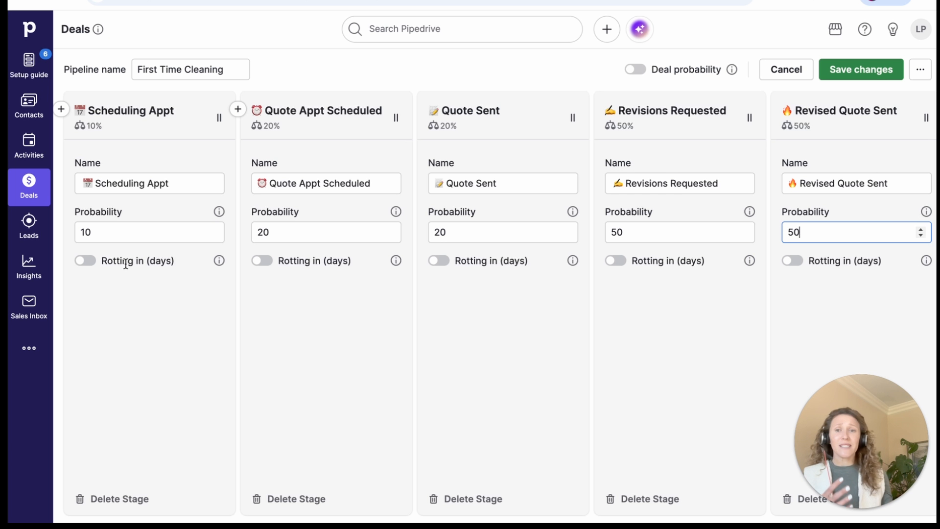
Turn on rotting for Scheduling Appt with a 2-day period
left_click(91, 264)
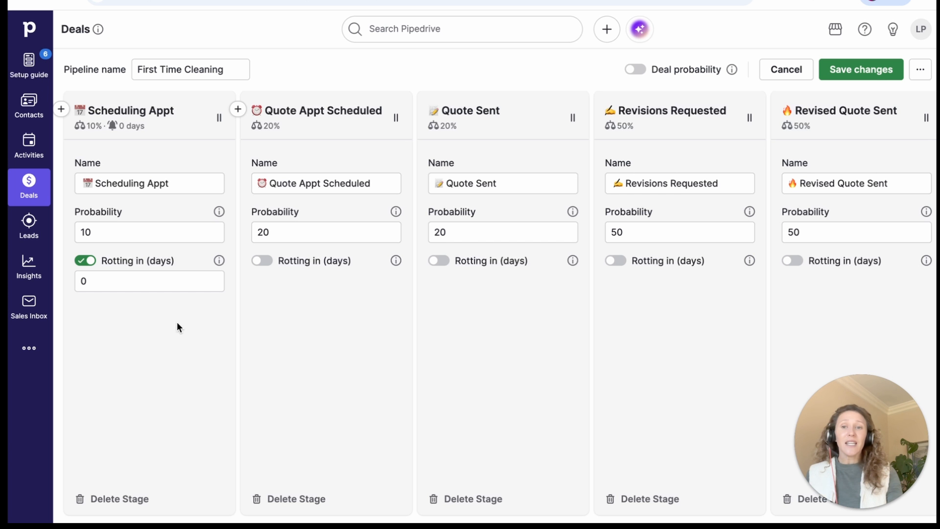
left_click(126, 282)
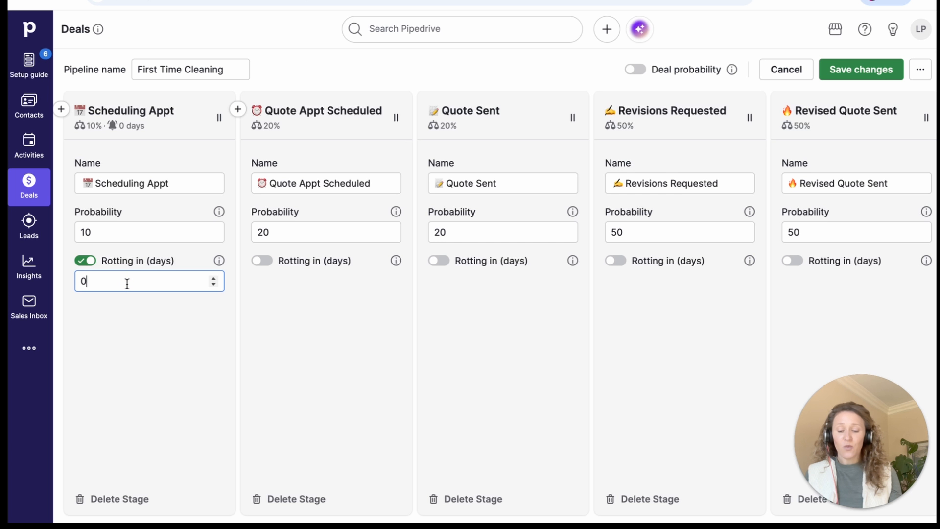
key("BackSpace")
type("2")
left_click(104, 342)
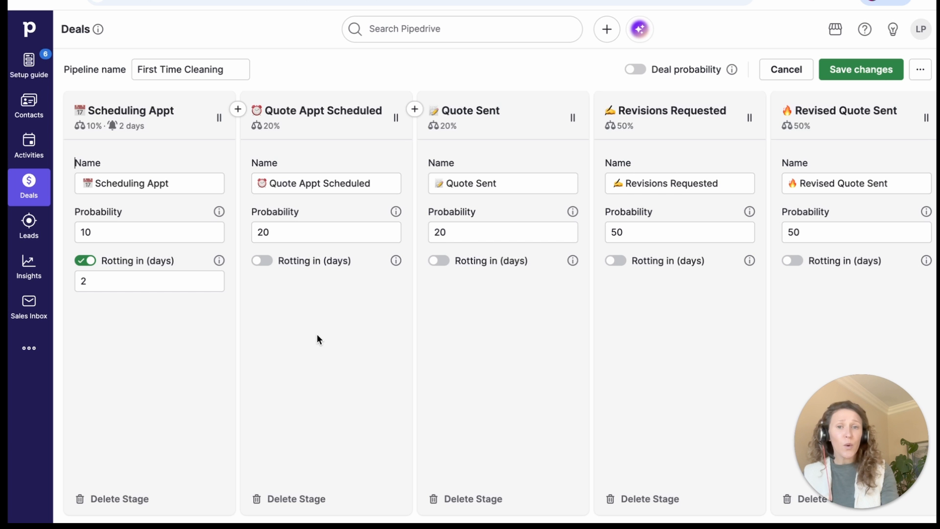
Turn on rotting for Quote Sent at 3 days and Revisions Requested at 1 day
left_click(443, 263)
left_click(454, 285)
key("BackSpace")
type("3")
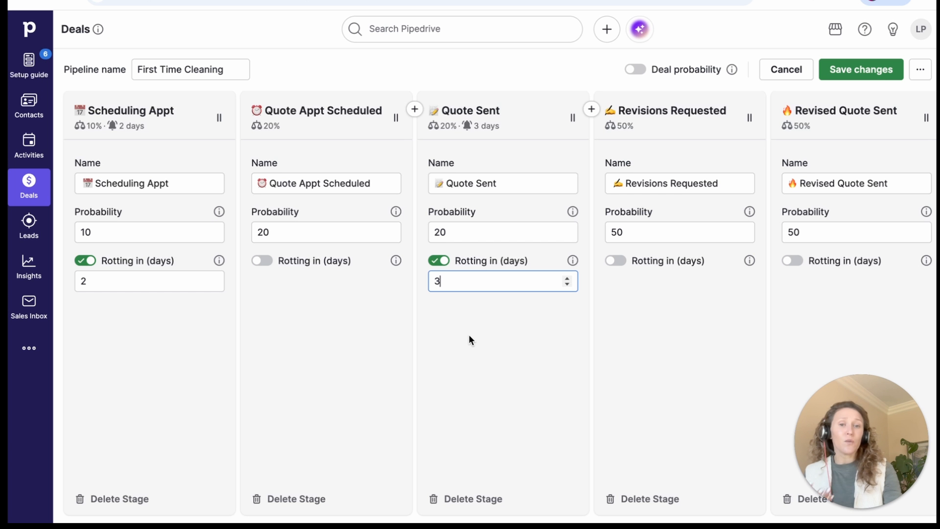
left_click(615, 261)
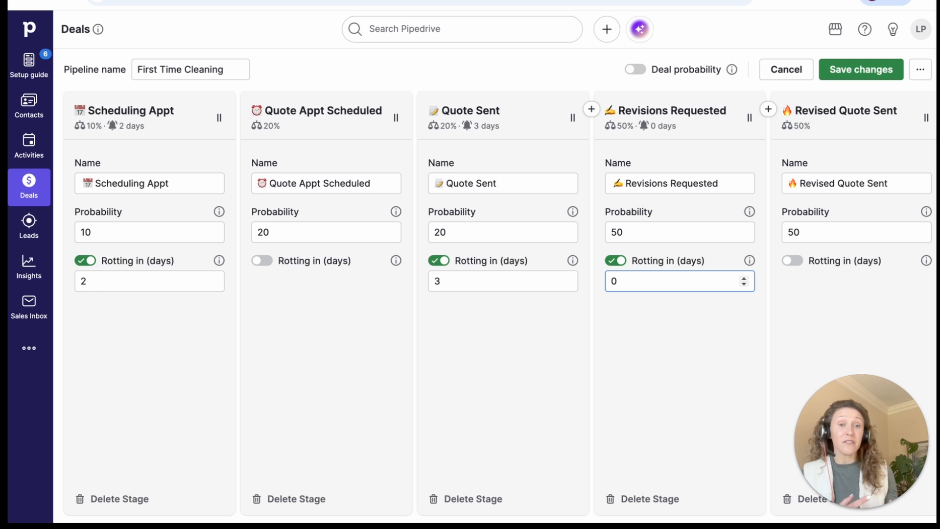
key("BackSpace")
type("1")
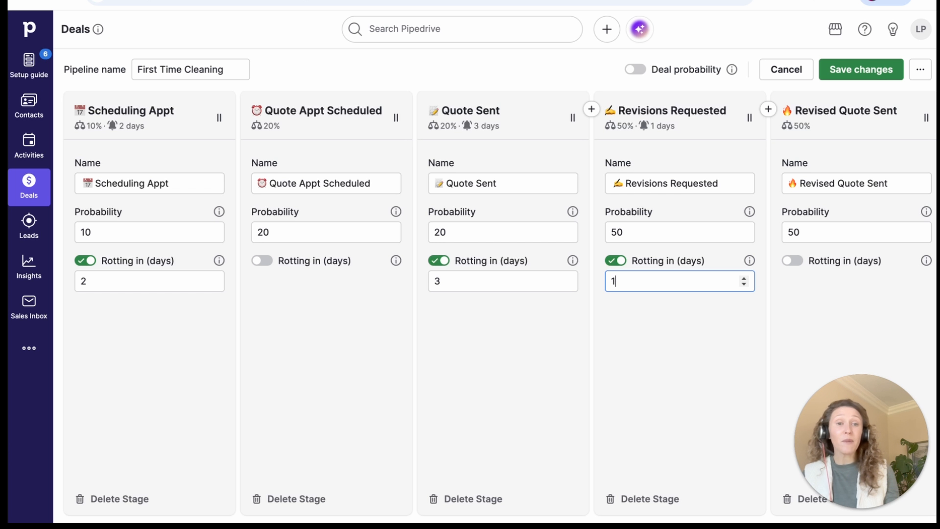
Give Revised Quote Sent 3-day rotting, save, then reopen and cancel the stage editor
left_click(792, 260)
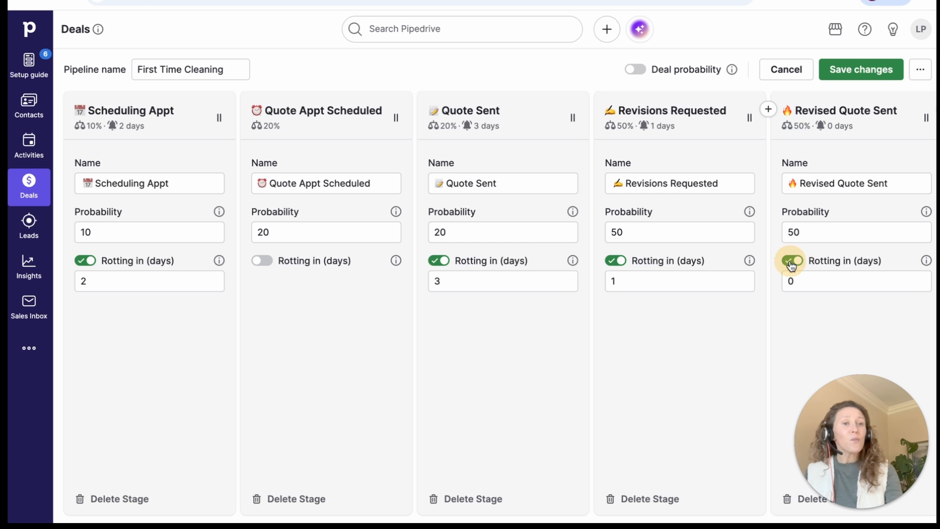
left_click(804, 283)
key("BackSpace")
type("3")
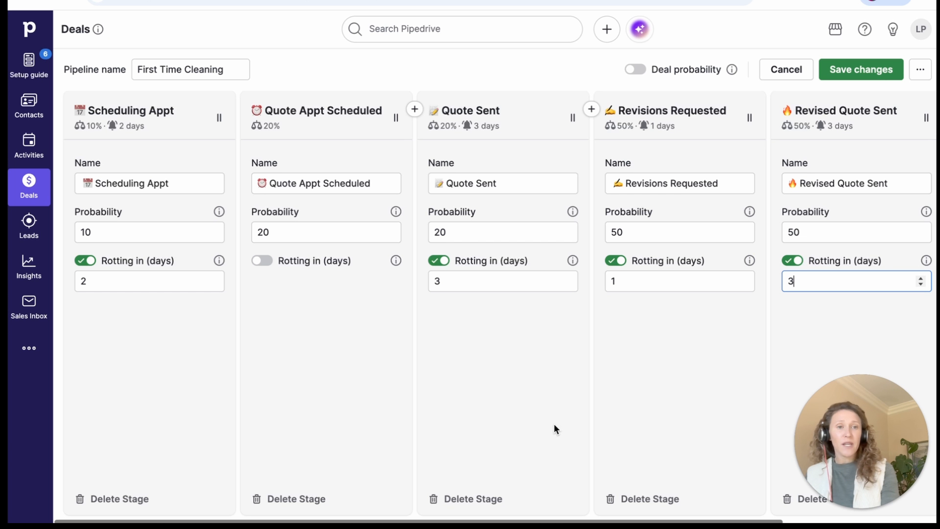
left_click(837, 80)
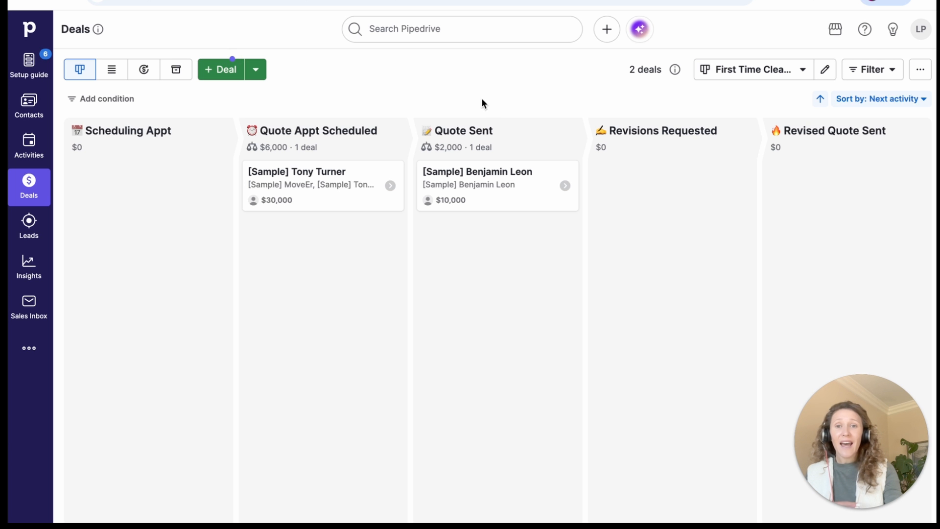
left_click(825, 69)
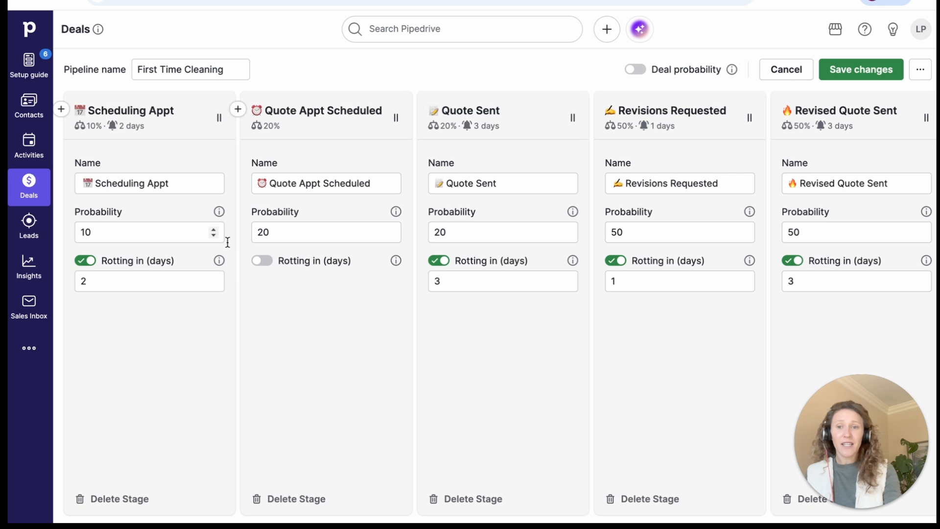
left_click(776, 76)
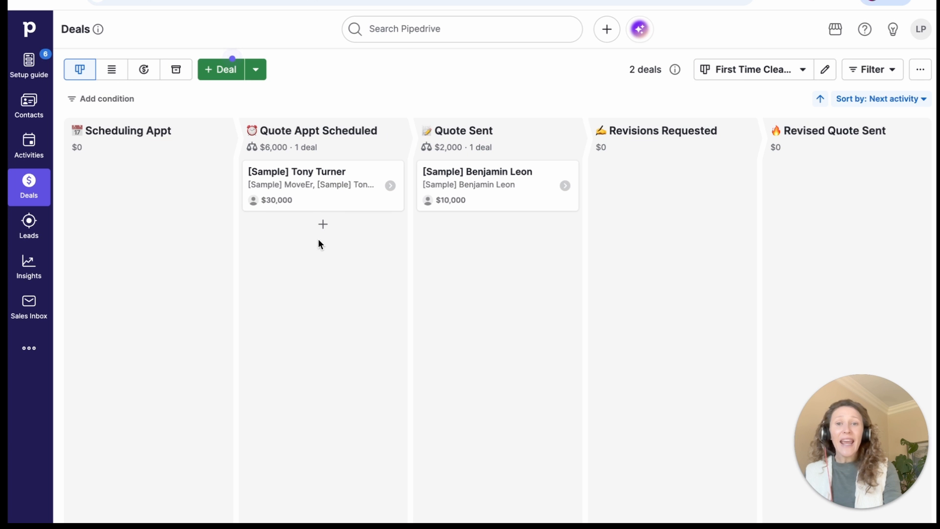
Move the $10,000 sample deal from Quote Sent into Revised Quote Sent
mouse_move(276, 202)
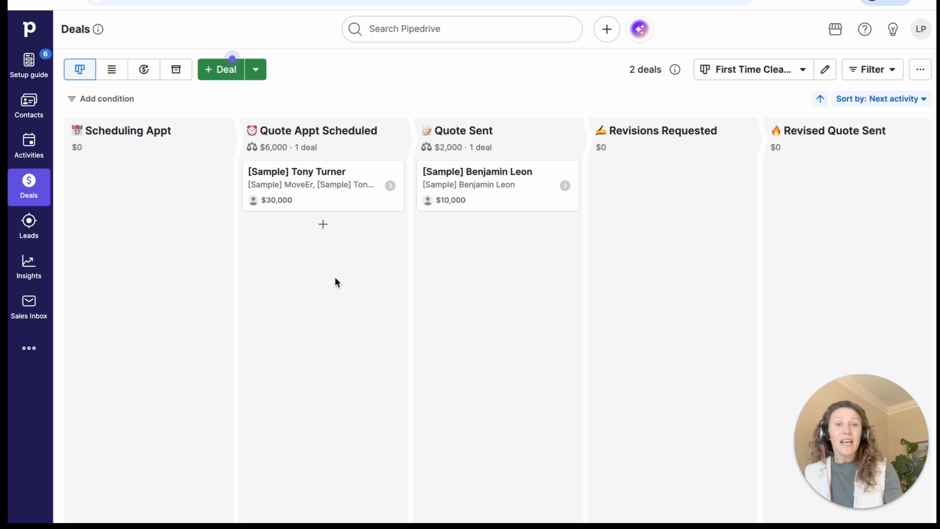
mouse_move(439, 204)
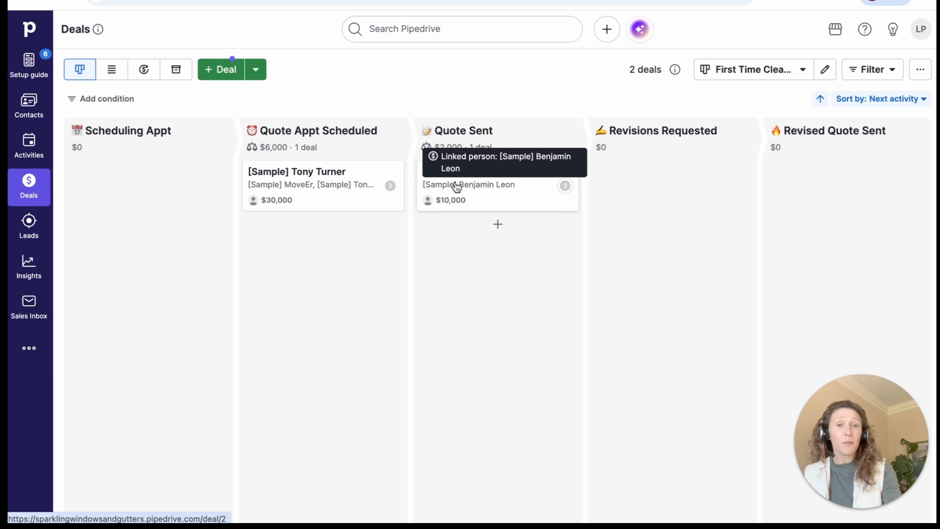
left_click_drag(457, 186, 762, 185)
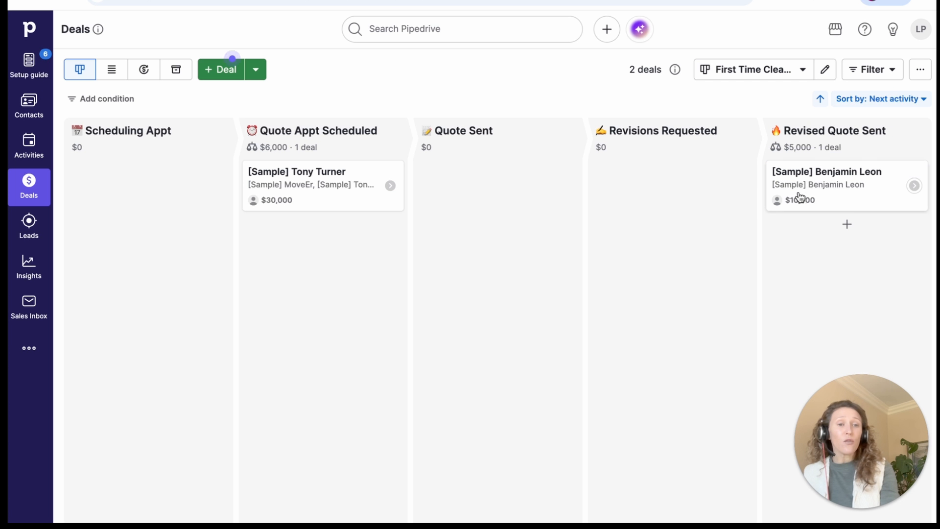
Show the pipeline's total and weighted deal values, highlighting the $11,000 weighted total
mouse_move(803, 200)
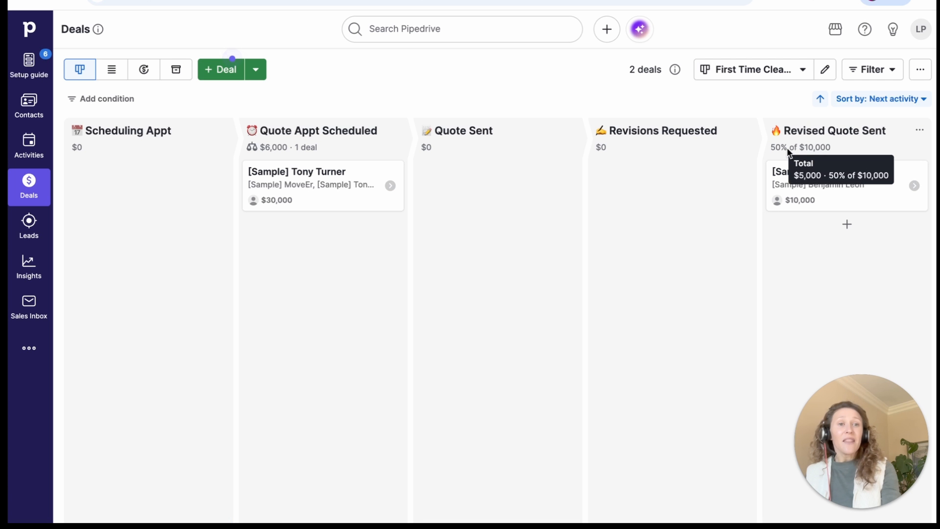
mouse_move(297, 158)
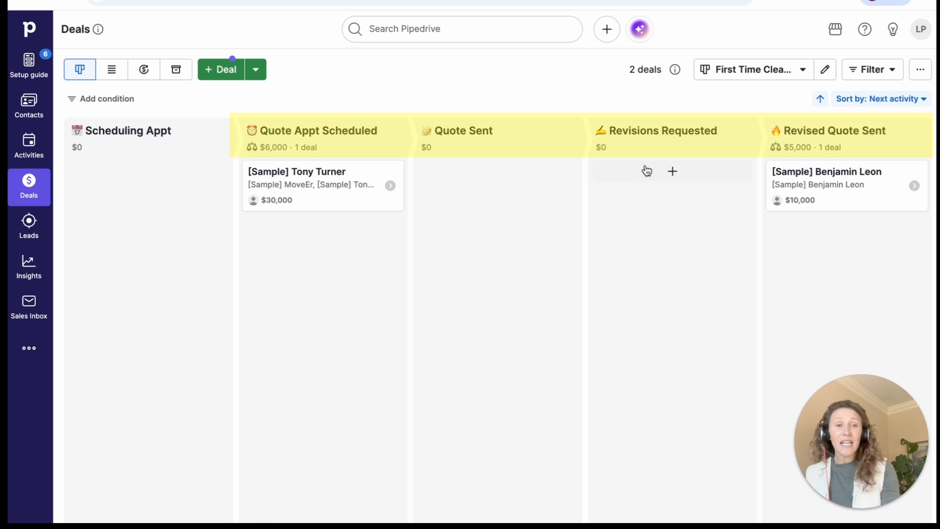
mouse_move(790, 152)
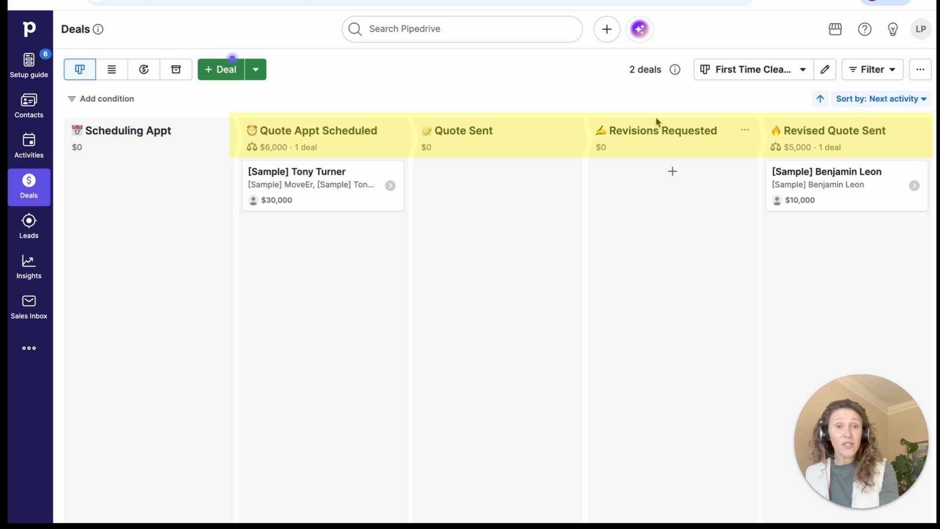
left_click(676, 70)
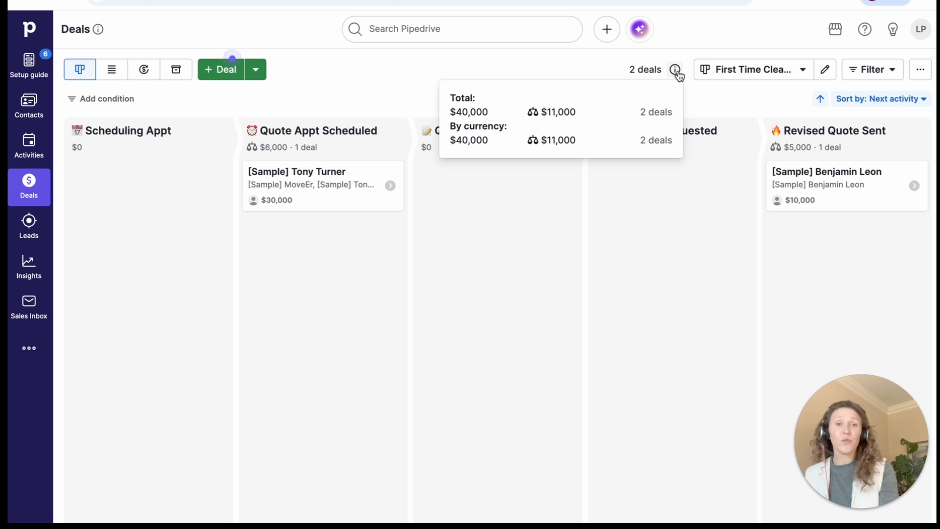
left_click_drag(468, 112, 586, 120)
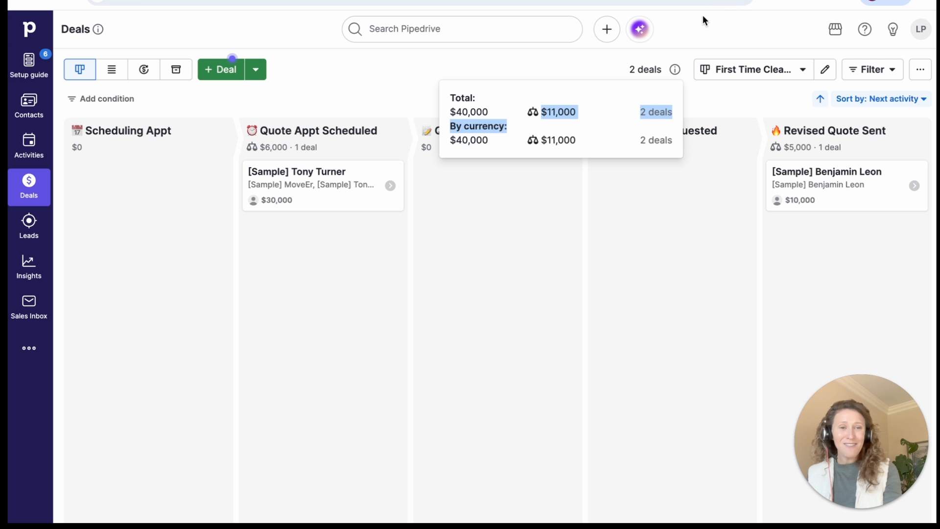
mouse_move(793, 165)
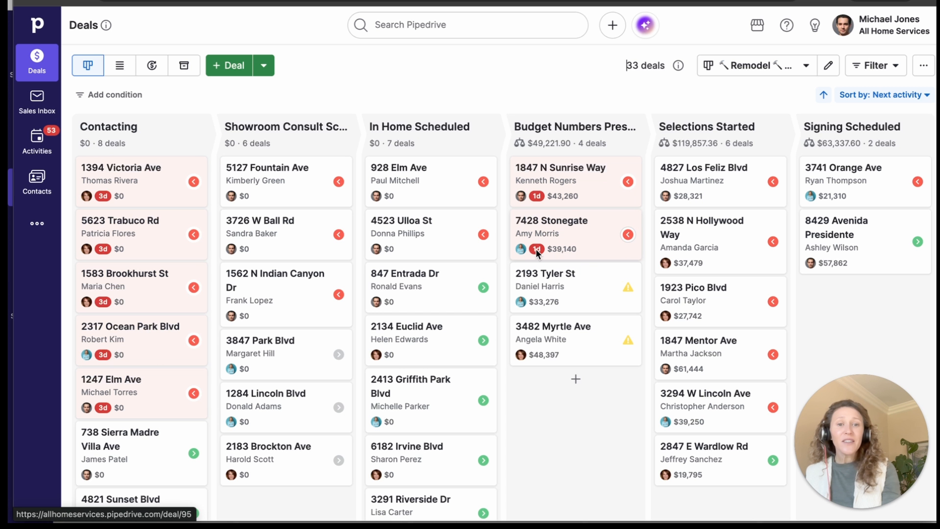
Switch the Deals board to the list view of all 157 deals
mouse_move(538, 251)
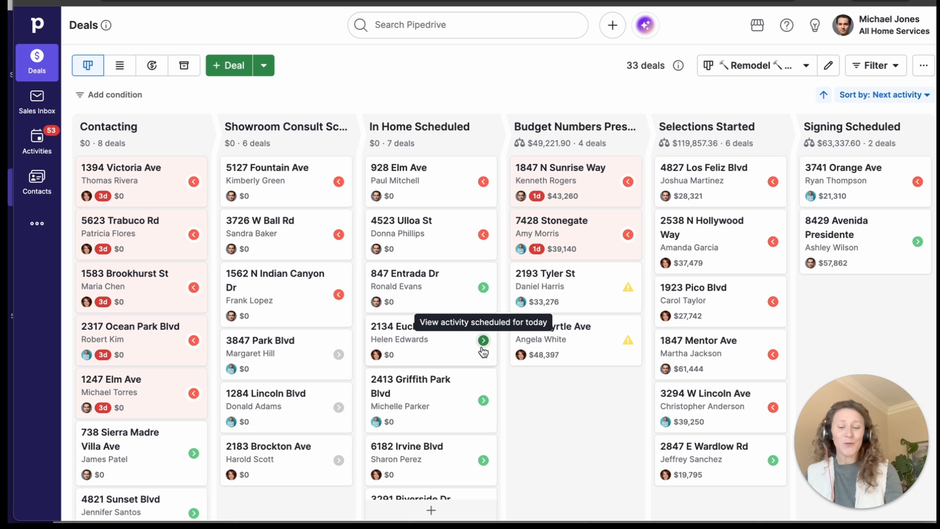
left_click(116, 69)
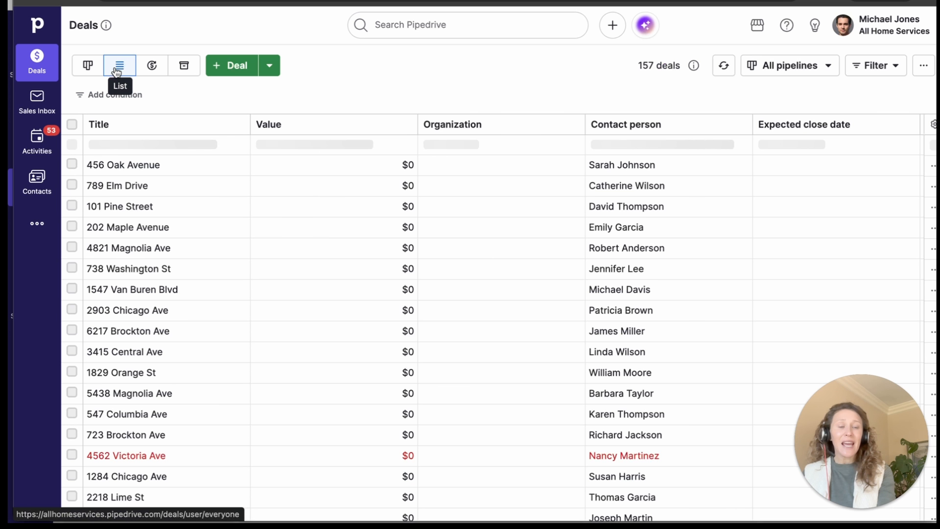
Filter the deal list to the Remodel - Kitchen/Bath pipeline
left_click(760, 66)
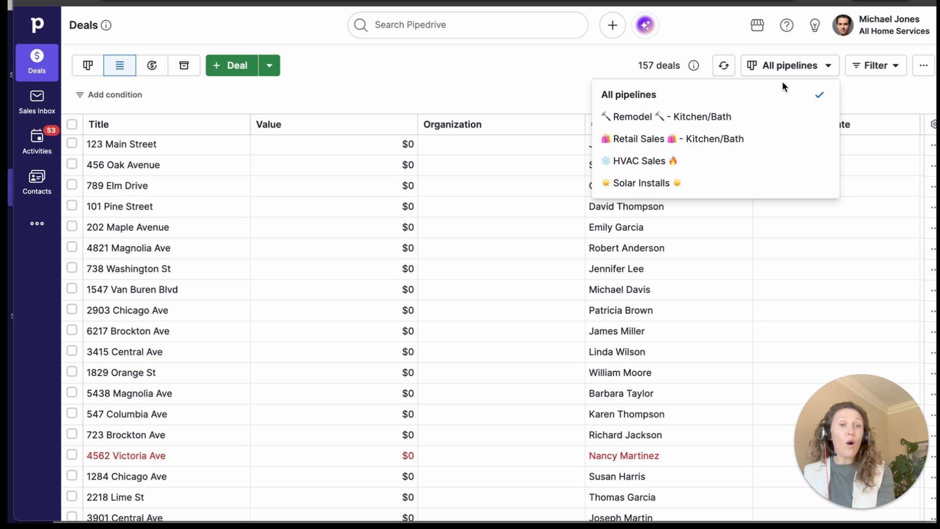
left_click(768, 117)
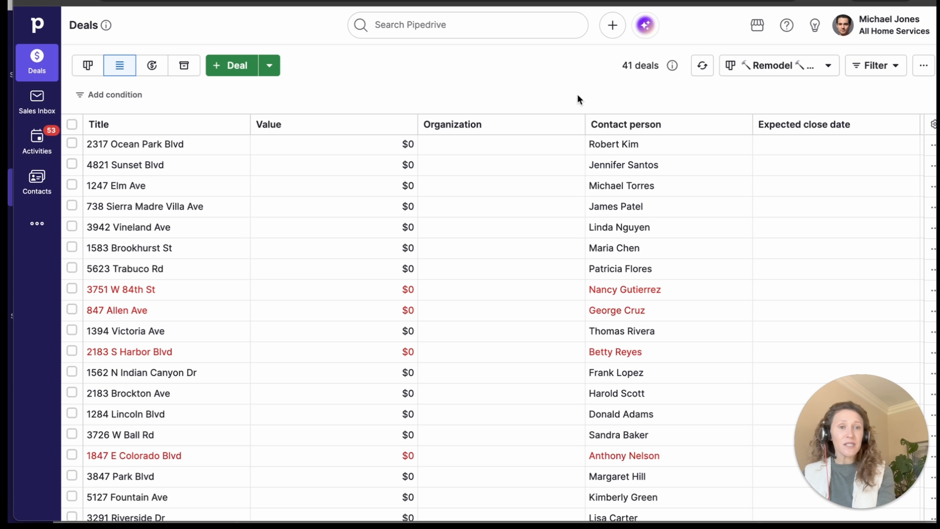
left_click(862, 68)
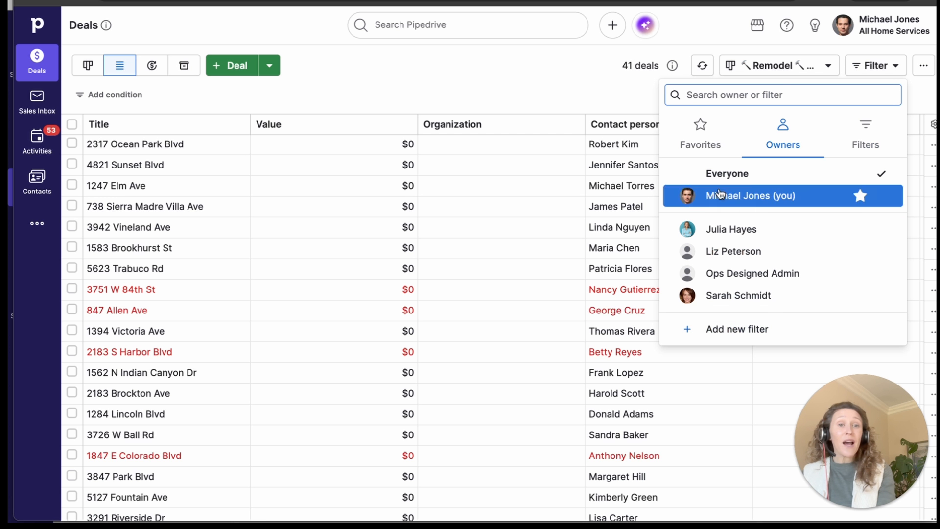
left_click(628, 100)
Hide Owner, Next activity date, Expected close date, Contact person and Organization columns; add Stage
left_click(932, 127)
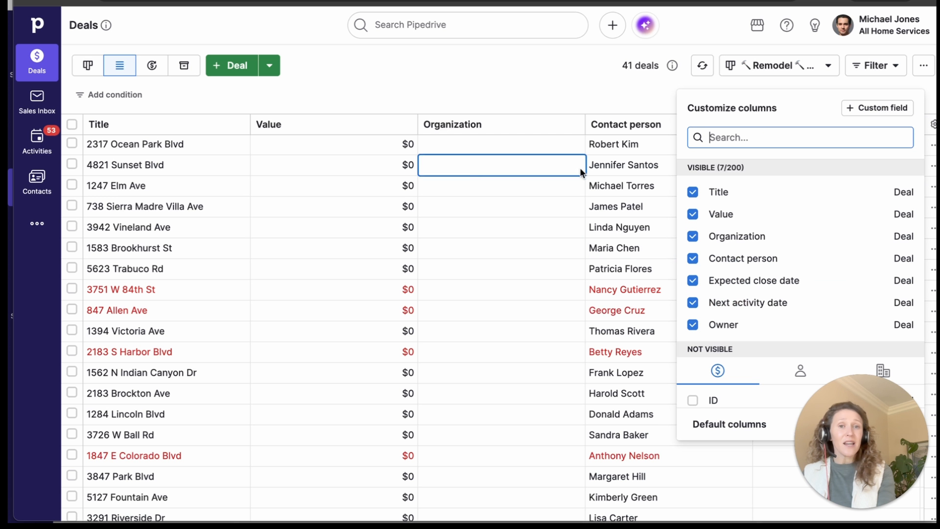
left_click(550, 100)
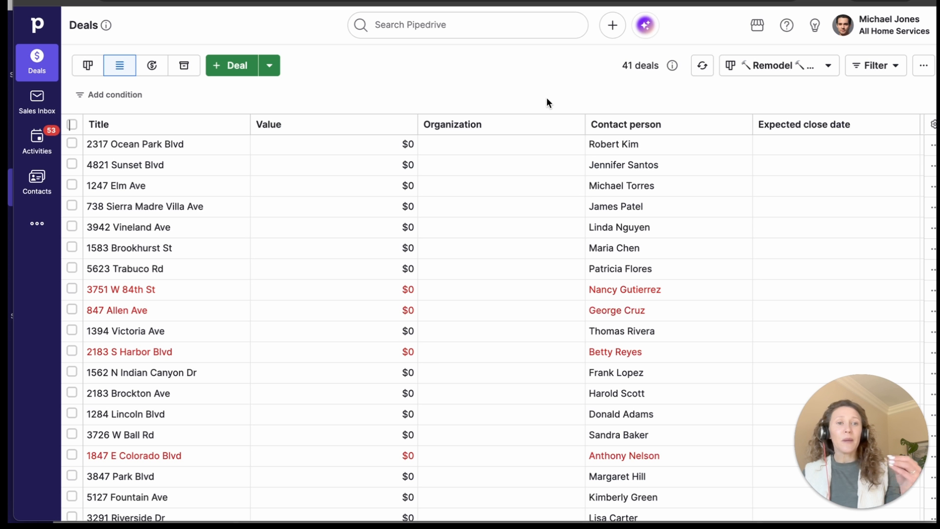
left_click(931, 124)
left_click(710, 325)
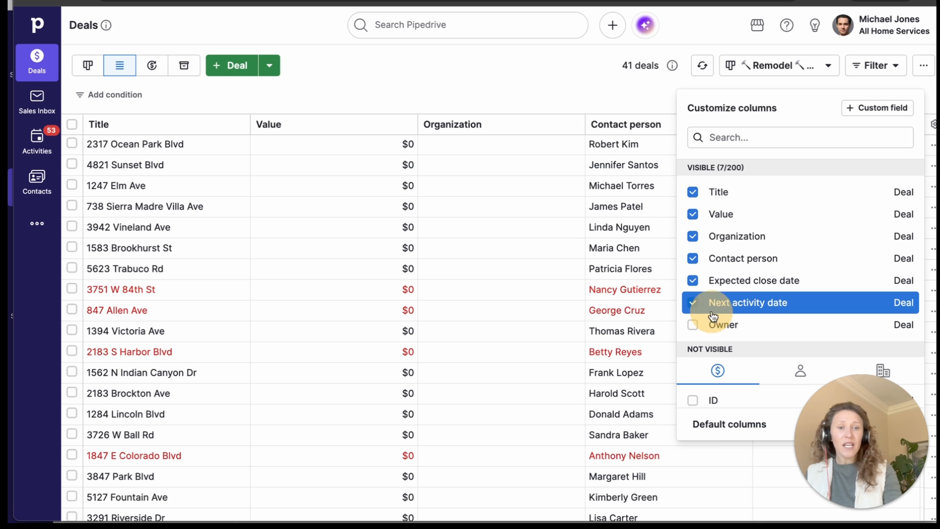
left_click(710, 303)
left_click(710, 281)
left_click(716, 263)
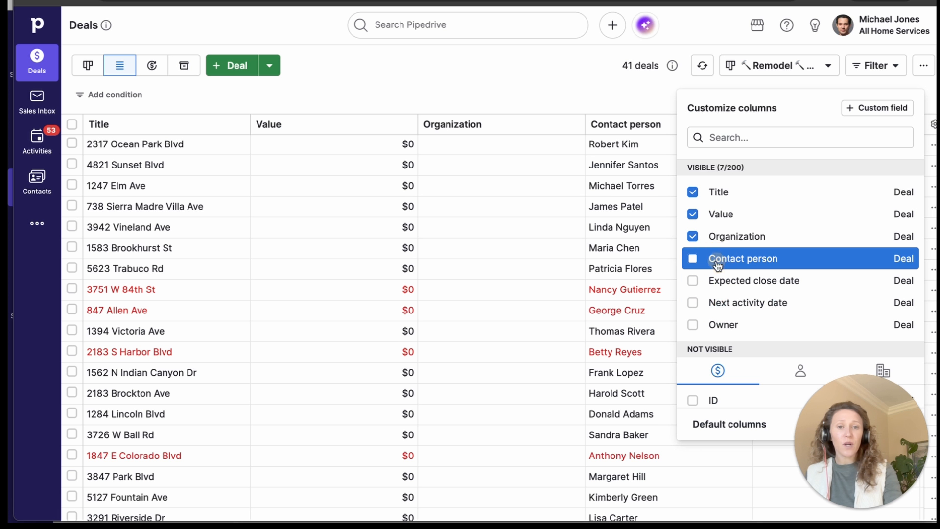
left_click(715, 237)
left_click(725, 139)
type("stage")
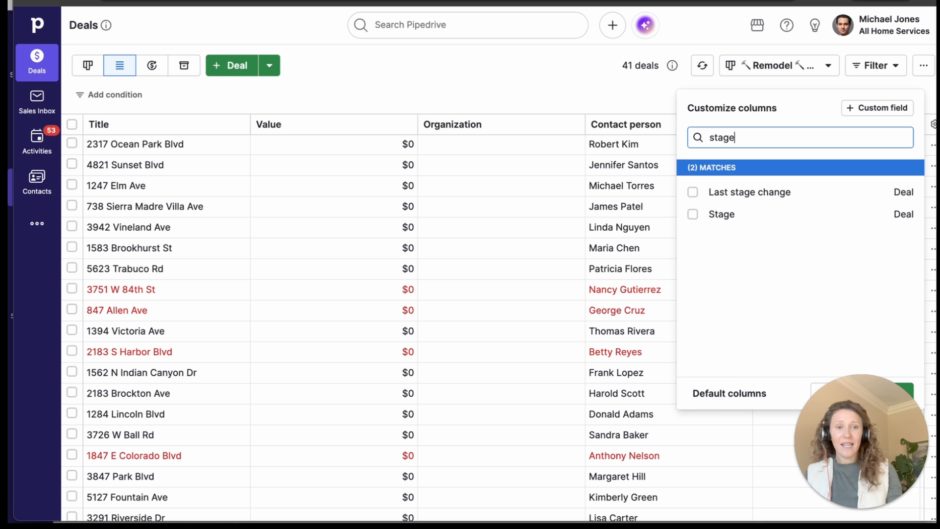
left_click(692, 215)
left_click(495, 230)
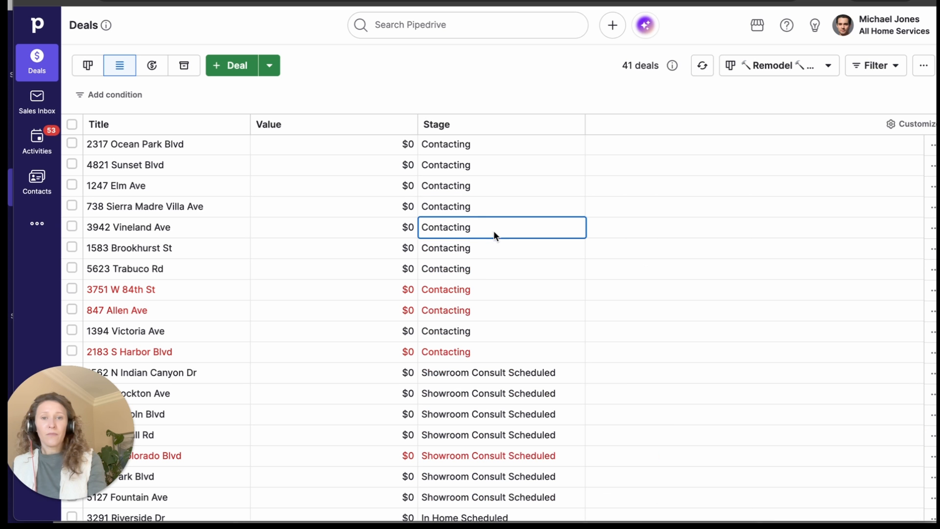
Sort the deal list by the Stage column in ascending order
left_click(499, 129)
left_click(502, 175)
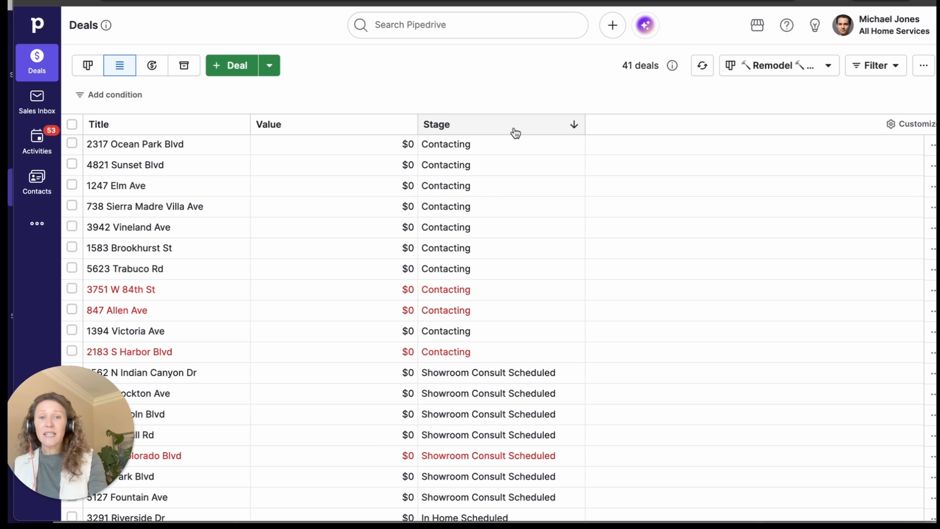
left_click(512, 130)
left_click(511, 151)
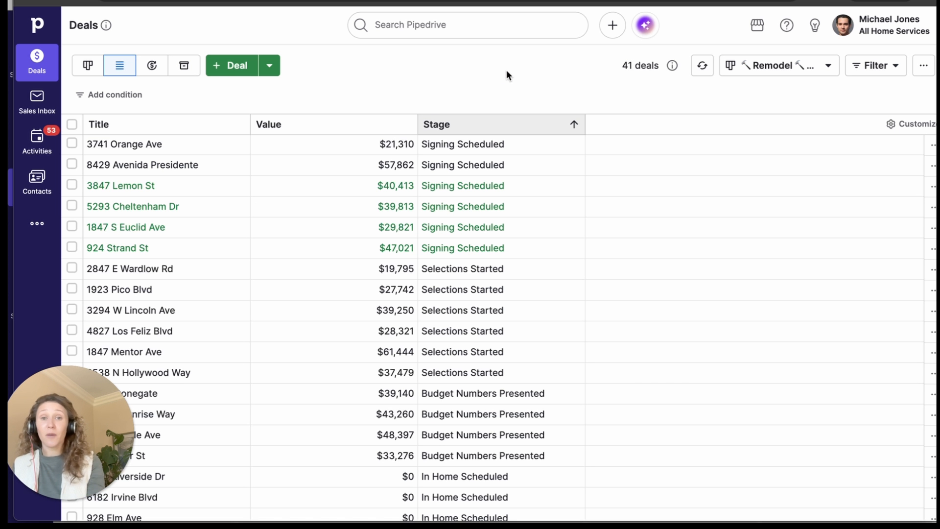
In the forecast view, open the first undated deal and set its value to $10,000
left_click(150, 70)
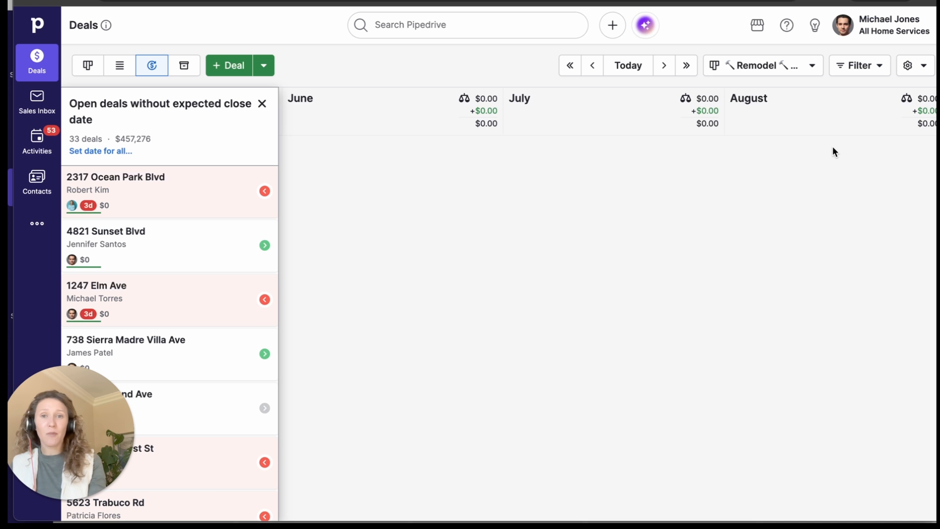
left_click(164, 191)
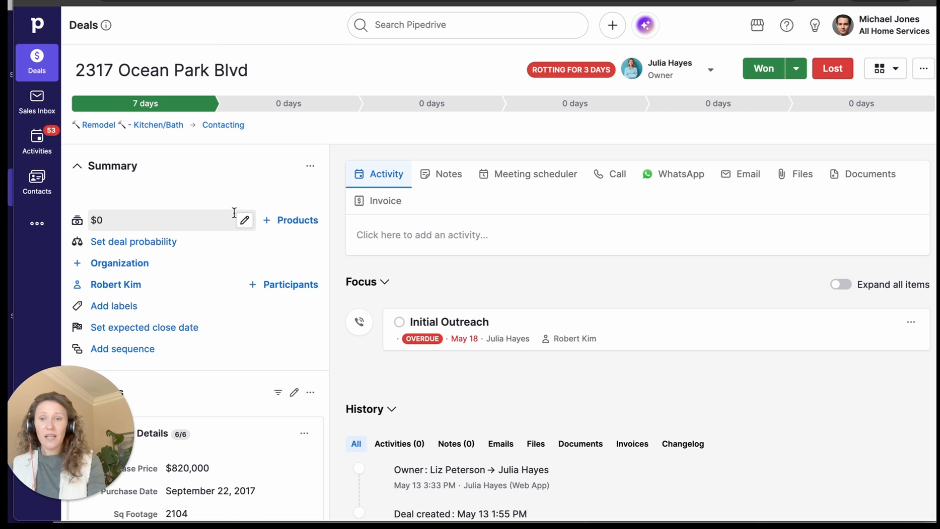
left_click(240, 221)
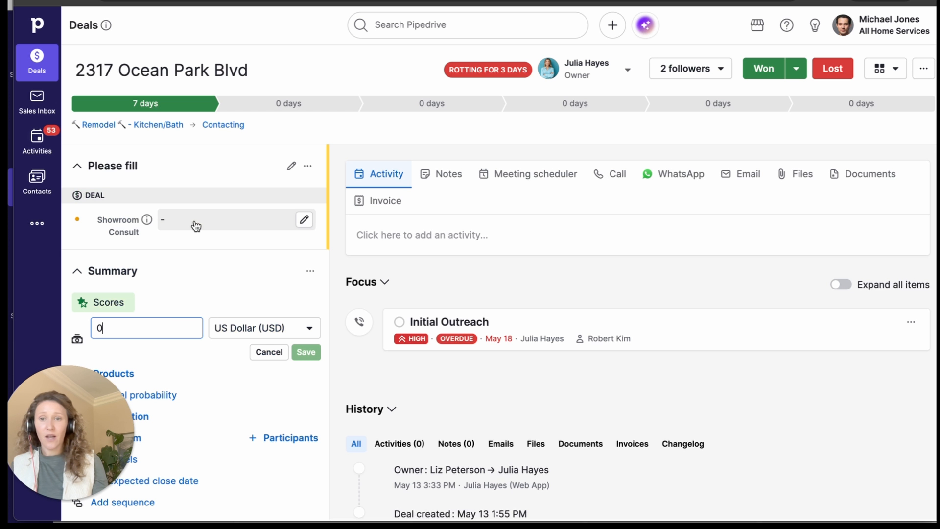
type("10000")
left_click(306, 352)
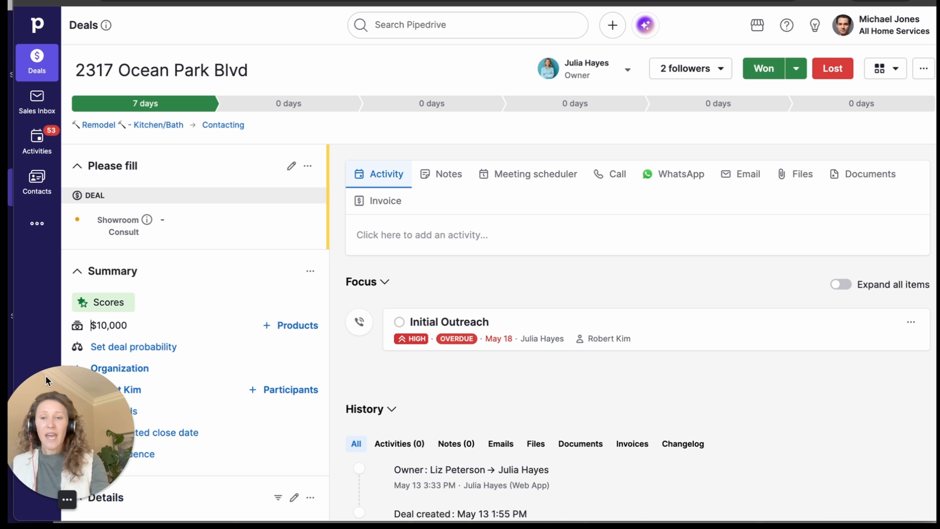
Set the deal's expected close date to July 16, 2026, then return to Deals
left_click(135, 433)
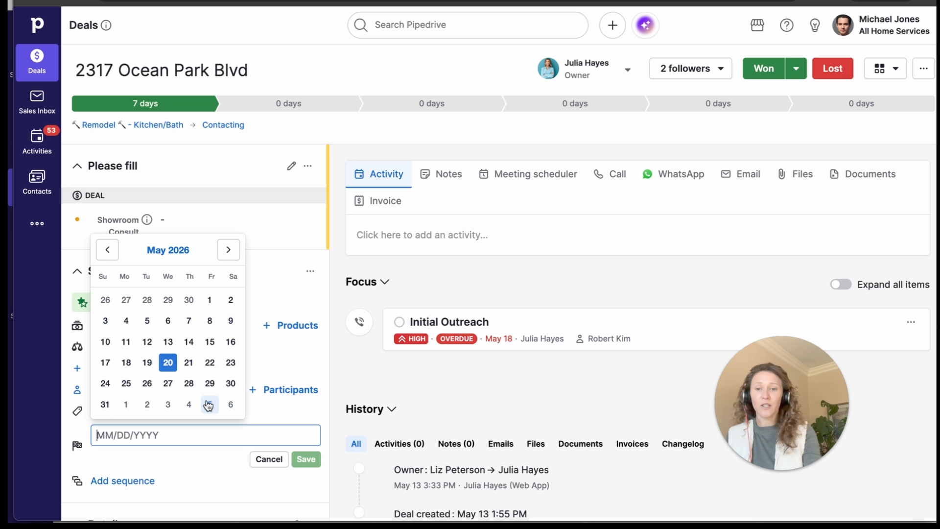
left_click(229, 249)
left_click(228, 249)
left_click(188, 342)
left_click(306, 459)
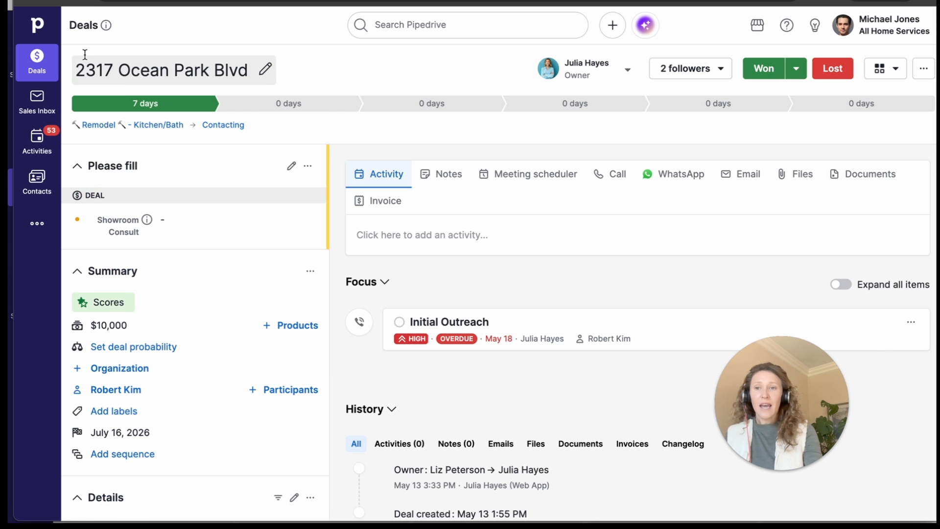
left_click(36, 62)
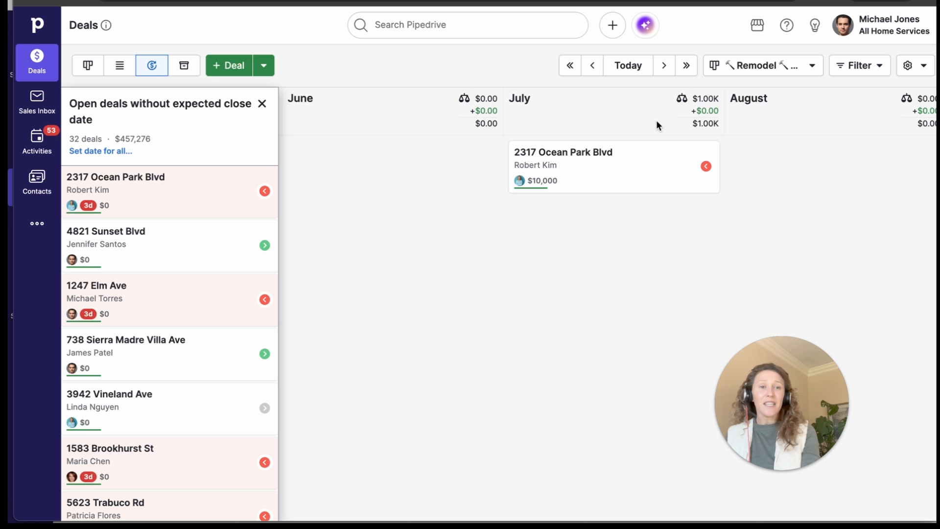
mouse_move(677, 101)
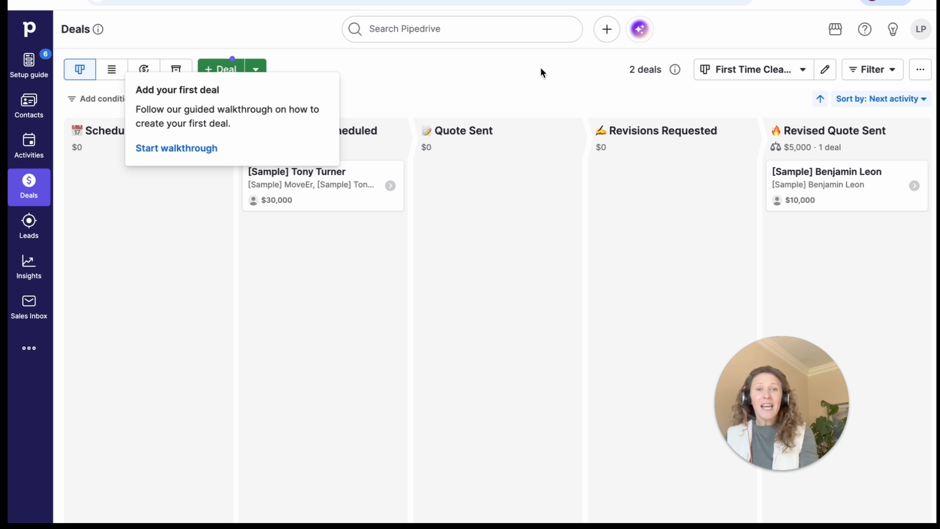
left_click(606, 35)
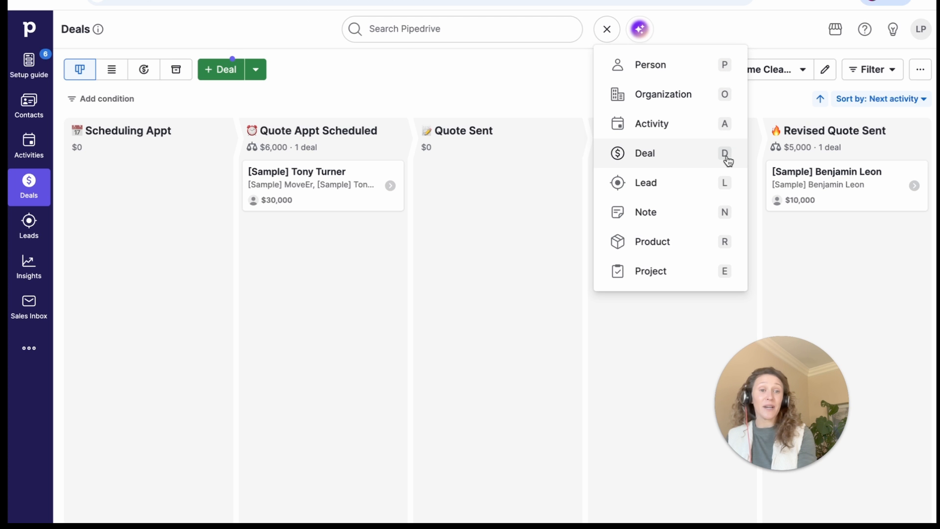
left_click(491, 75)
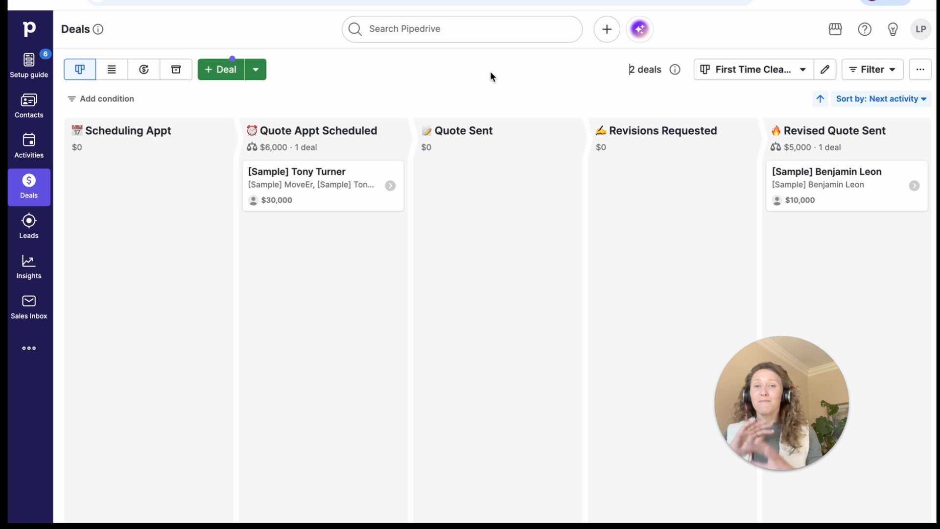
left_click(25, 351)
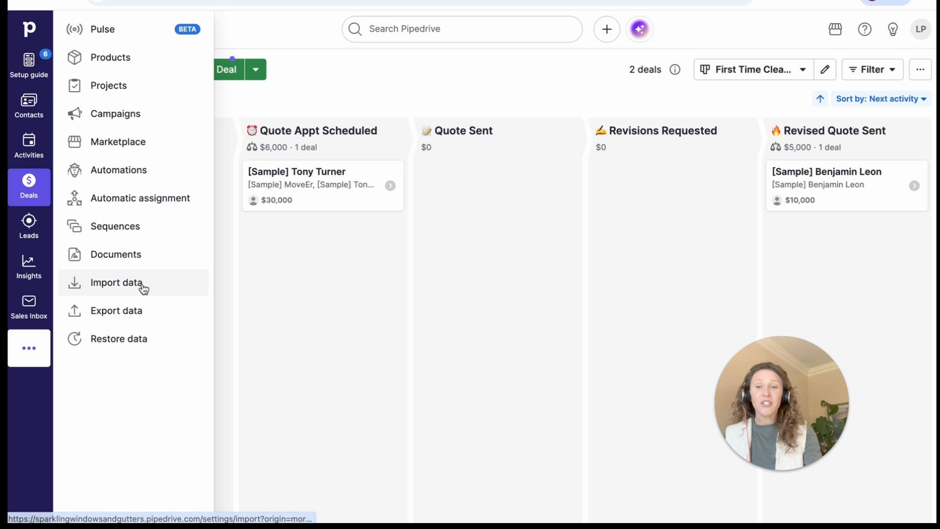
left_click(427, 78)
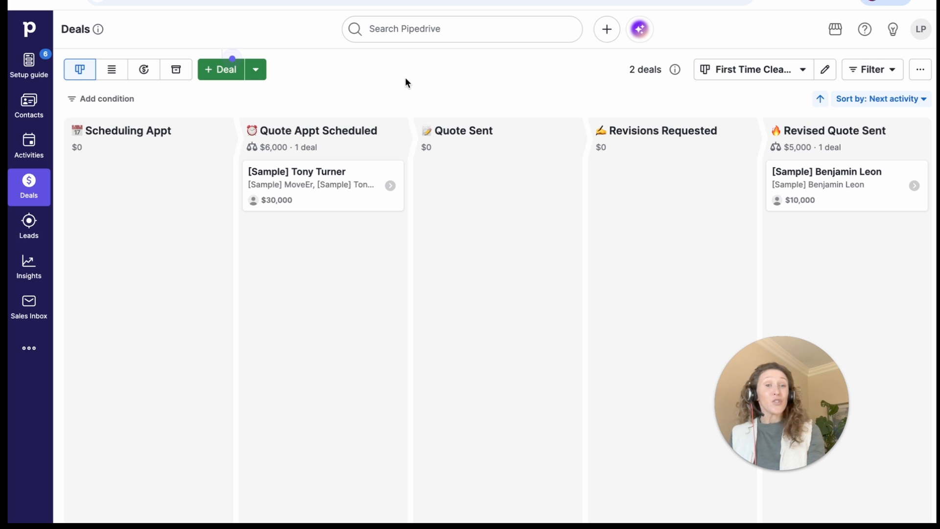
mouse_move(219, 74)
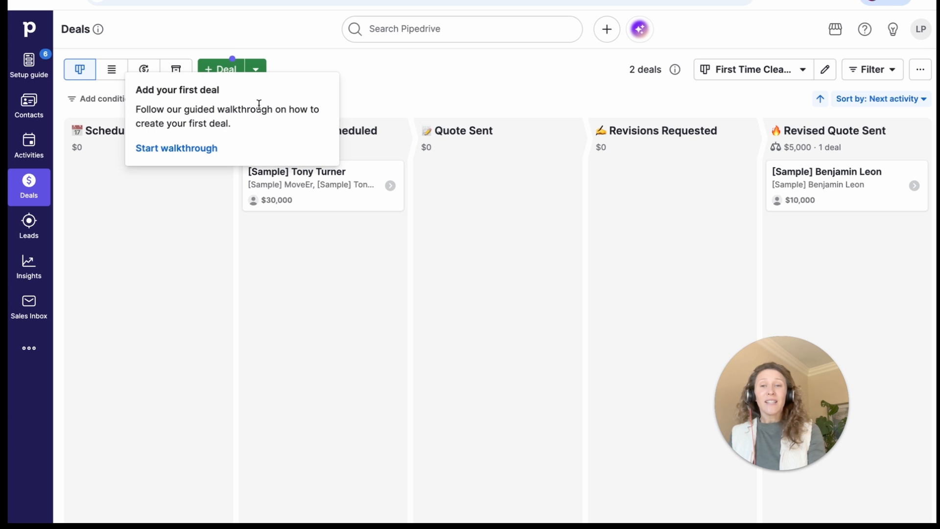
Create a new deal for a newly added contact person, review the form, and save it
left_click(217, 73)
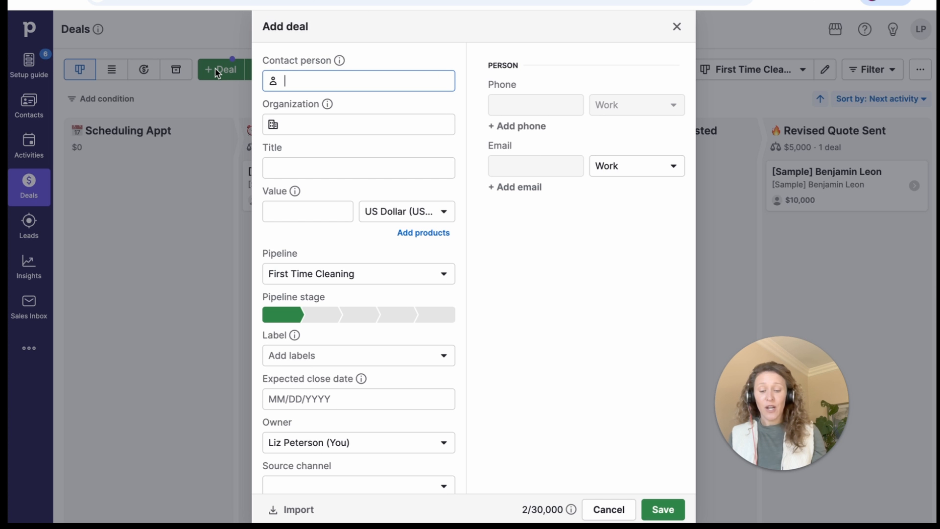
type("James")
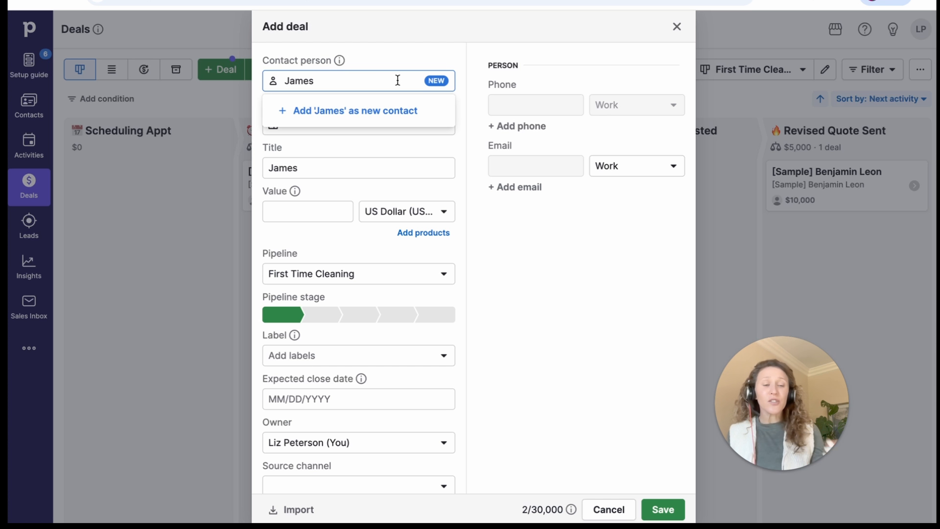
type("Anthony")
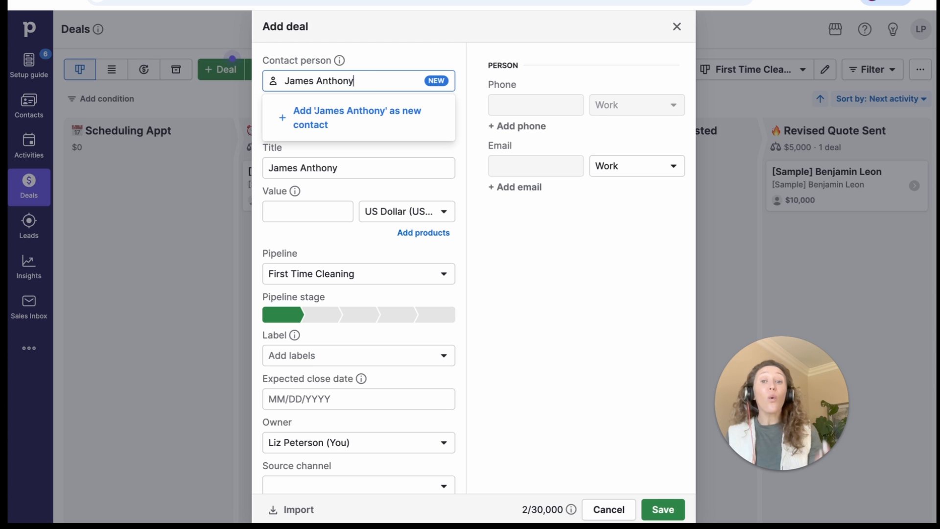
left_click(454, 39)
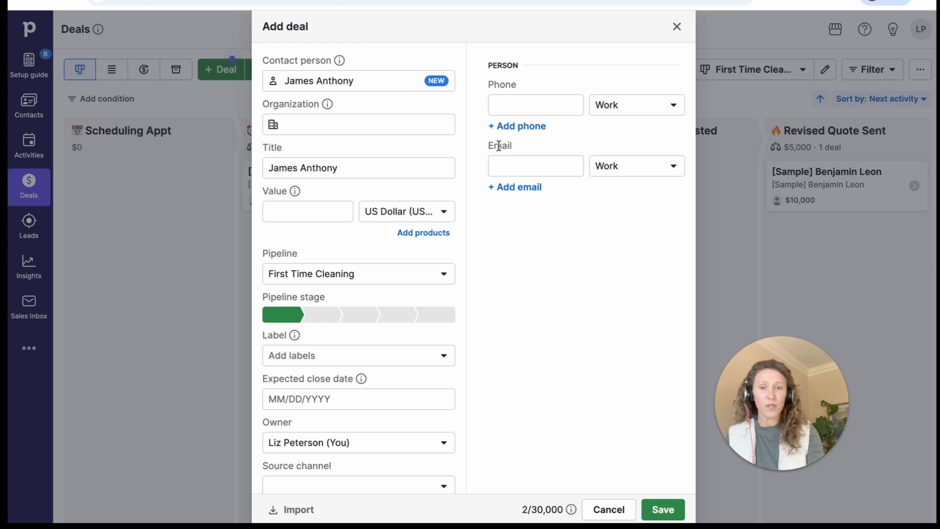
left_click(510, 101)
left_click(510, 166)
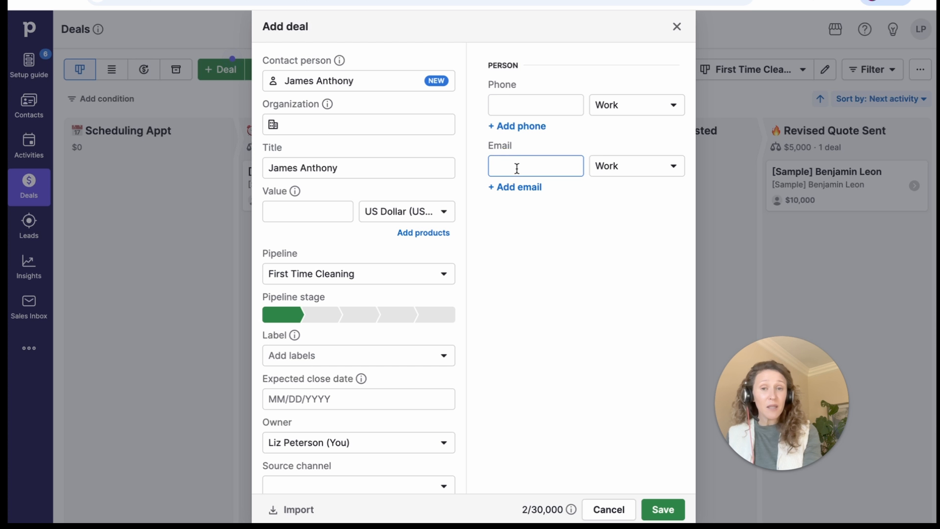
left_click(326, 125)
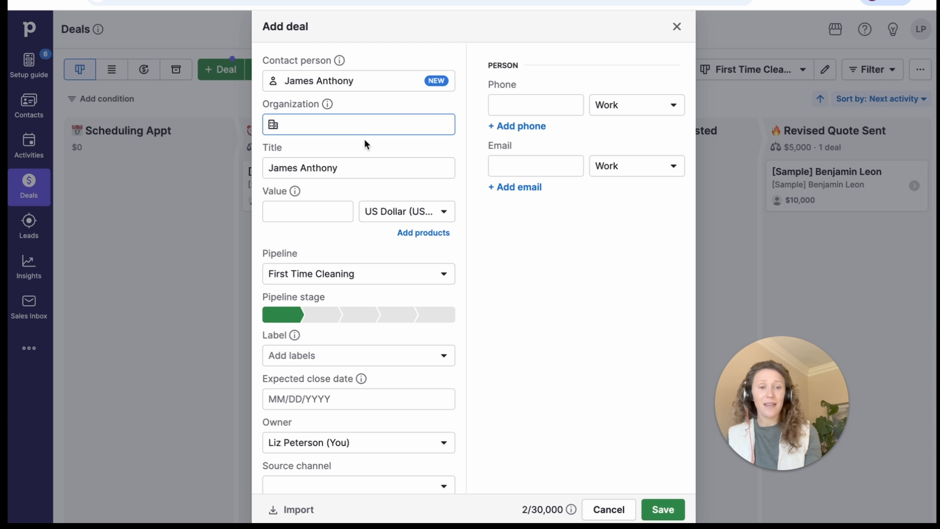
scroll(334, 237, "down", 1)
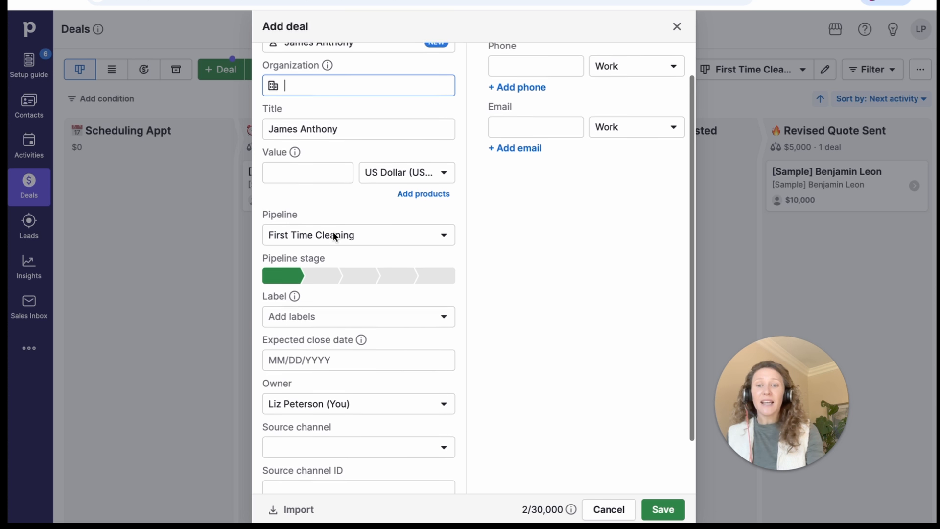
scroll(328, 226, "down", 2)
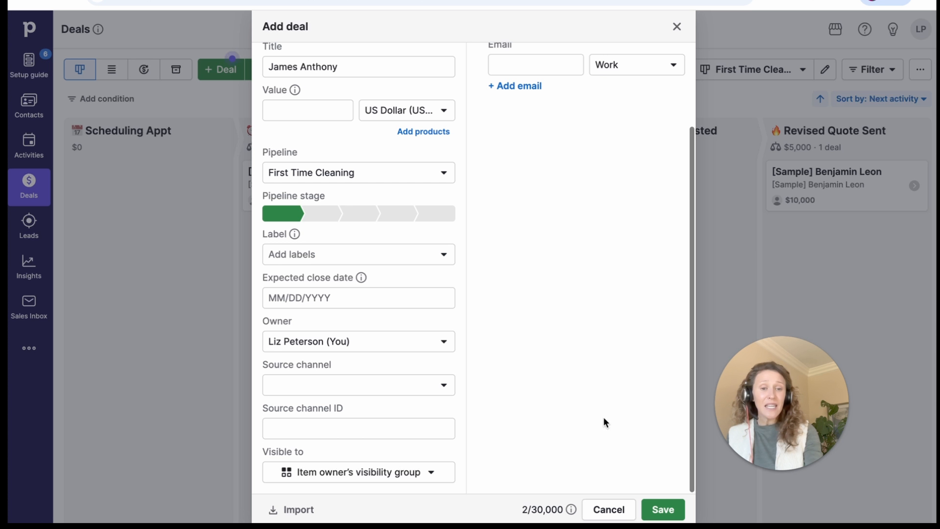
left_click(655, 511)
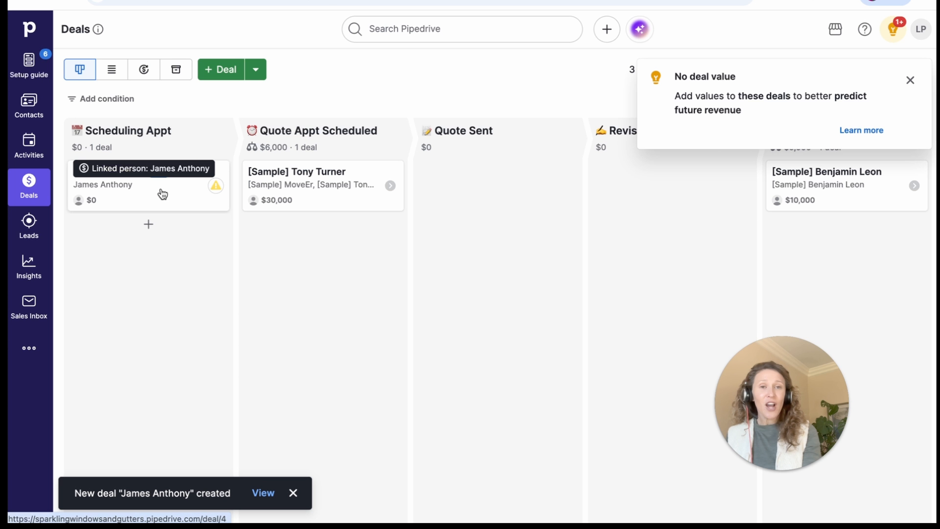
left_click(221, 69)
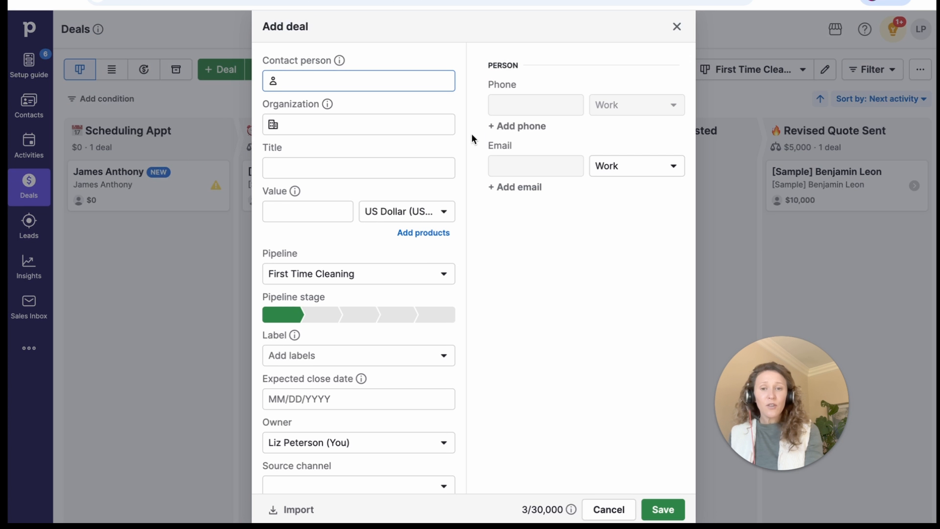
scroll(395, 257, "down", 3)
scroll(394, 257, "up", 3)
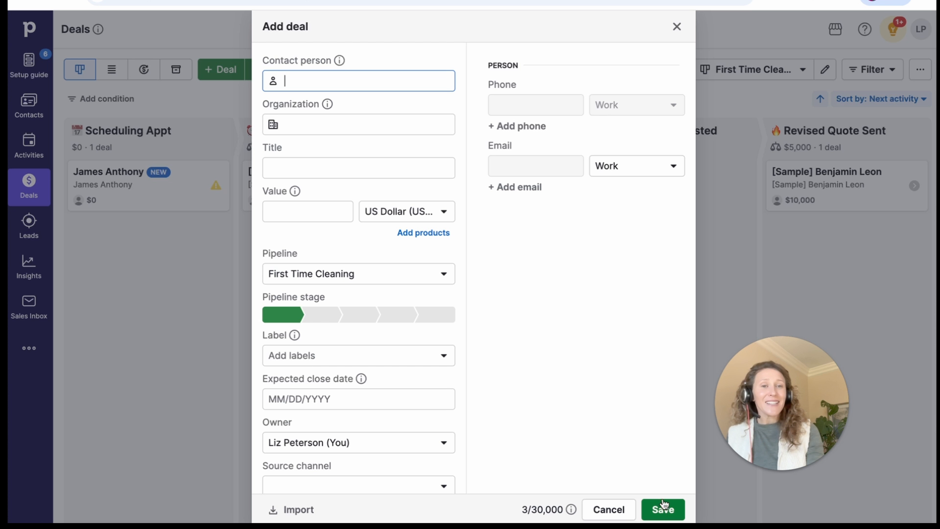
left_click(676, 27)
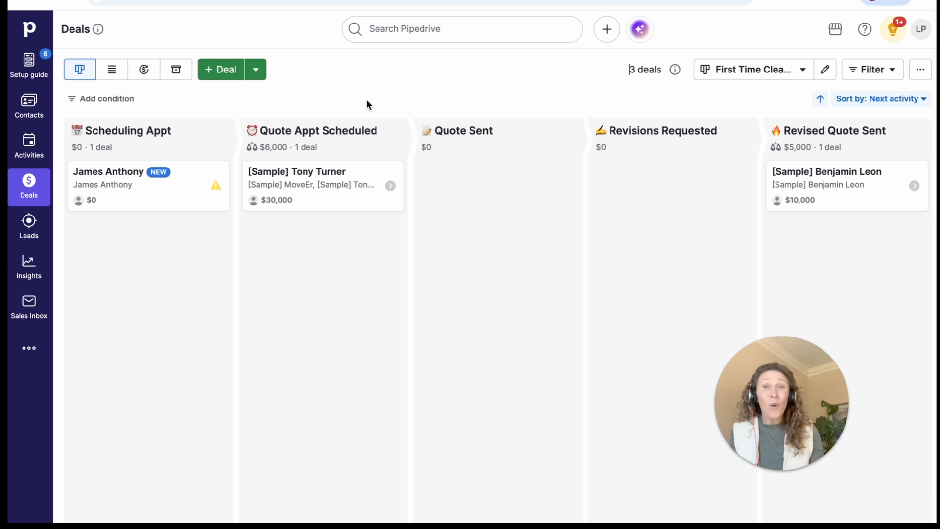
Open the new deal and schedule a task activity on it
left_click(146, 198)
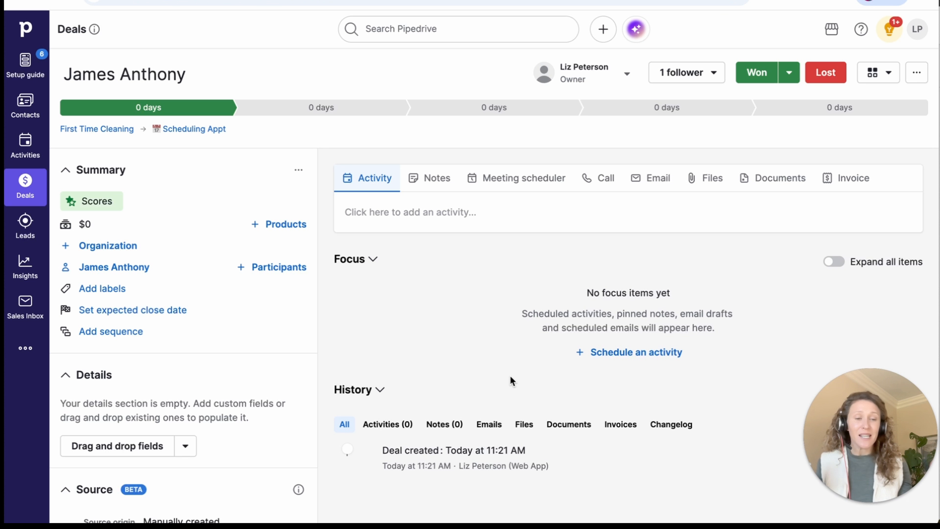
left_click(387, 184)
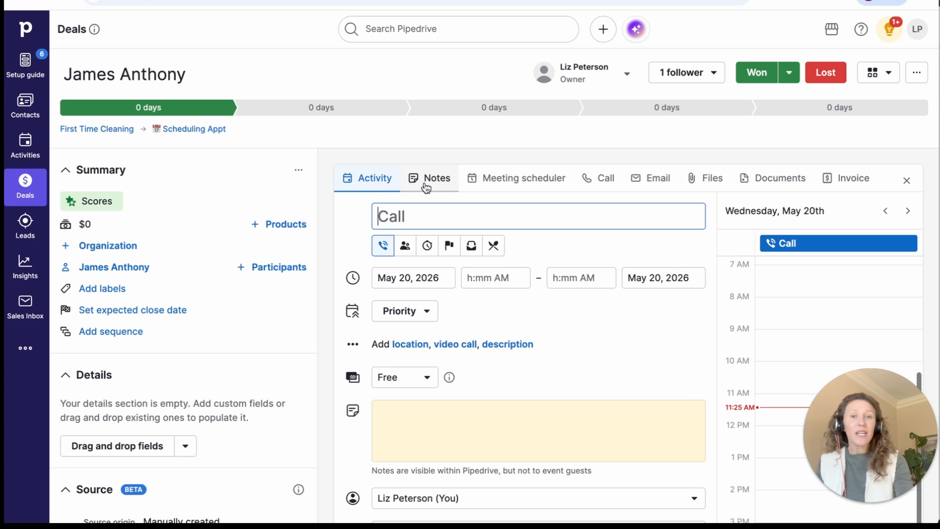
left_click(427, 245)
scroll(436, 298, "down", 1)
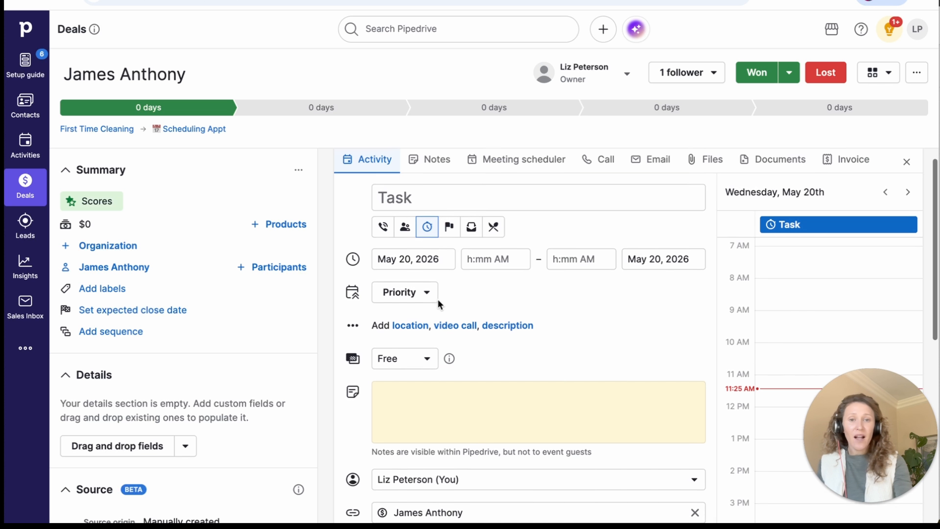
scroll(437, 299, "down", 3)
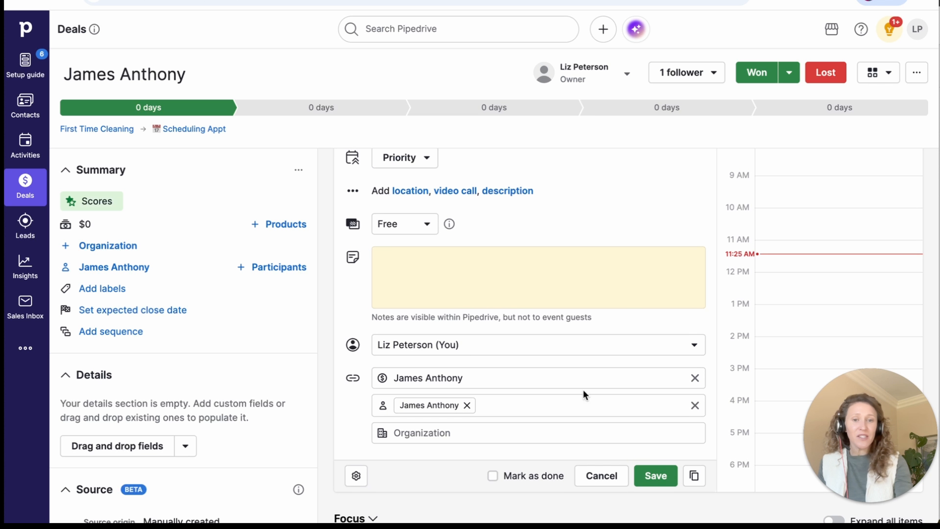
left_click(655, 476)
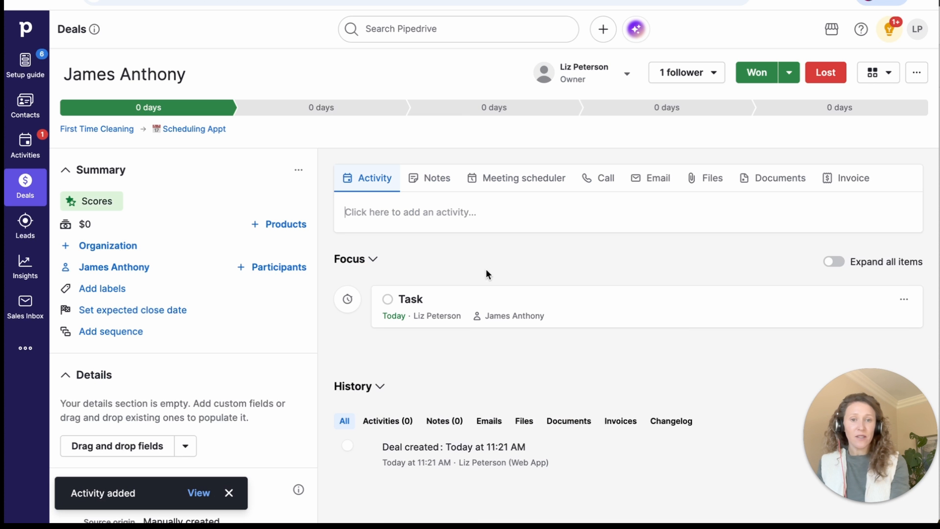
Add the note 'Here's a note' to the deal and pin it to Focus
left_click(433, 180)
type("Here")
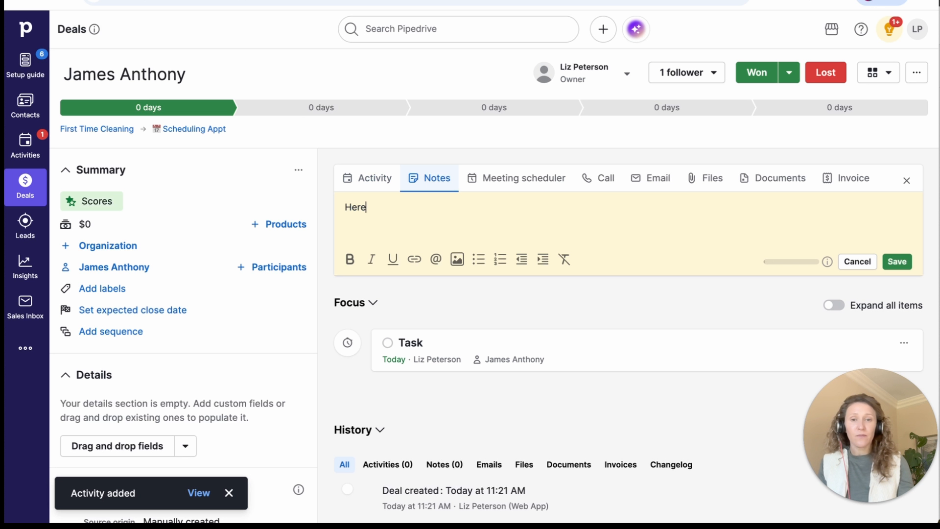
type("'s a note")
key("ctrl+Return")
scroll(646, 269, "down", 2)
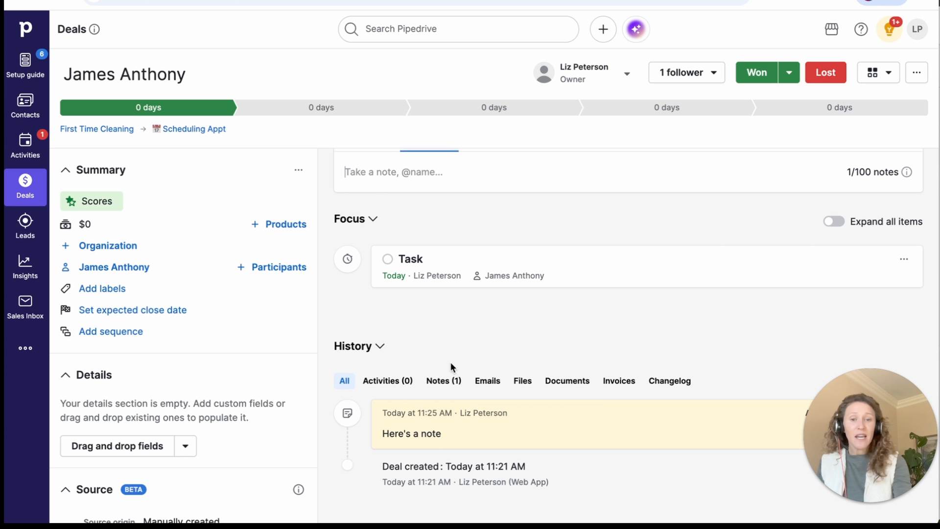
left_click(884, 413)
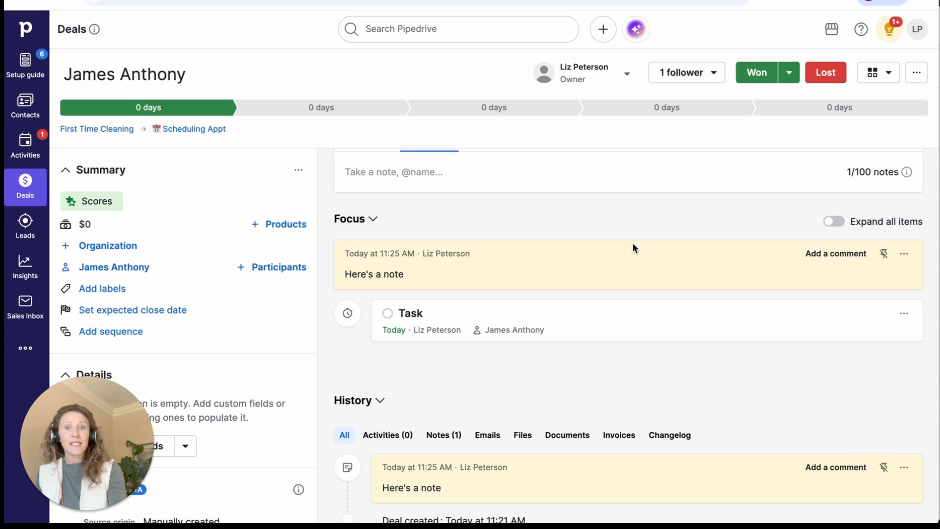
scroll(633, 243, "up", 1)
Browse the deal's Email section, dismissing the email sequences tip
left_click(651, 172)
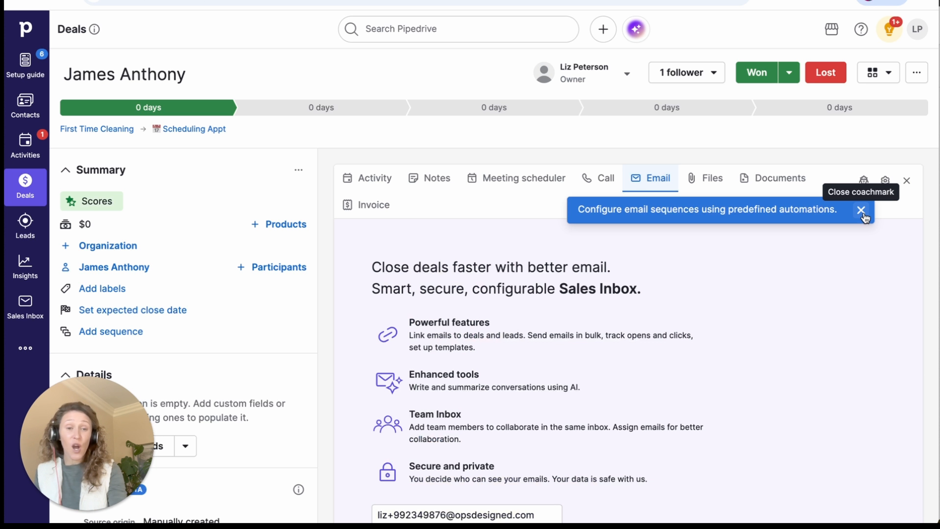
left_click(863, 214)
scroll(563, 360, "down", 1)
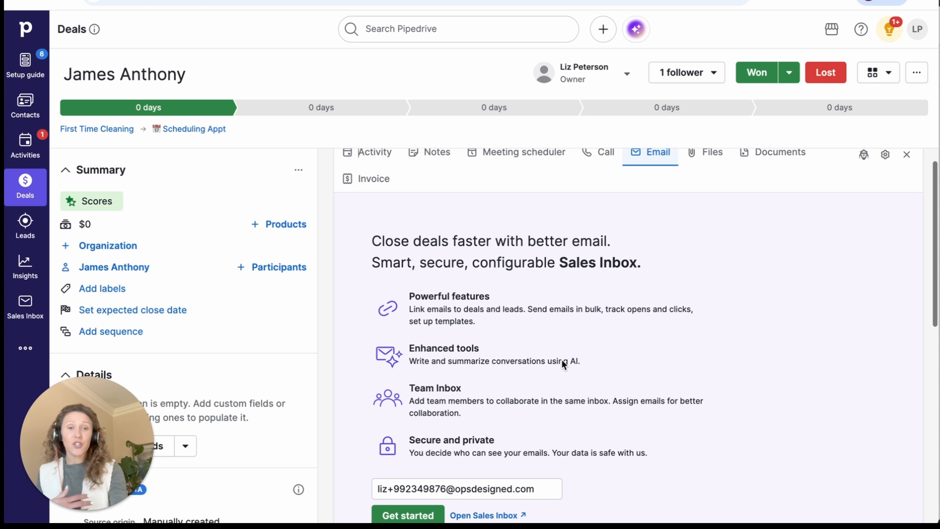
scroll(562, 360, "down", 1)
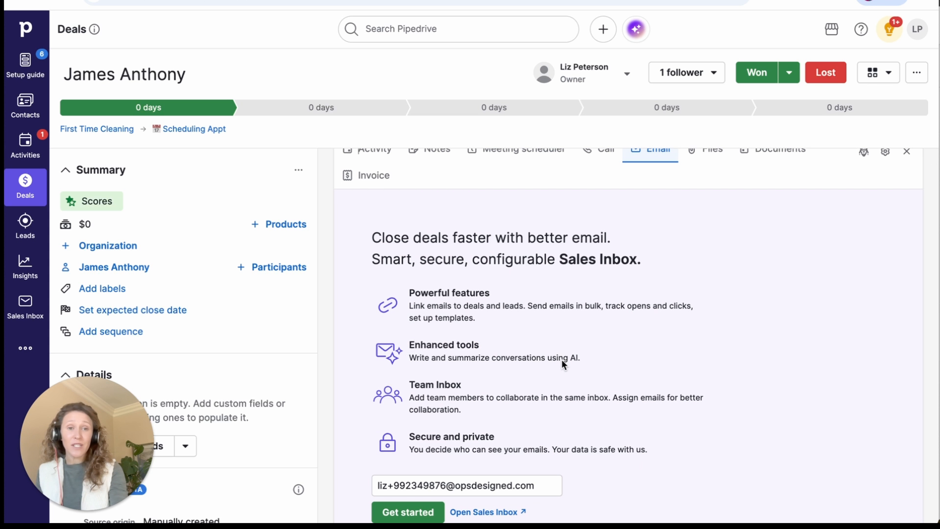
scroll(562, 360, "down", 1)
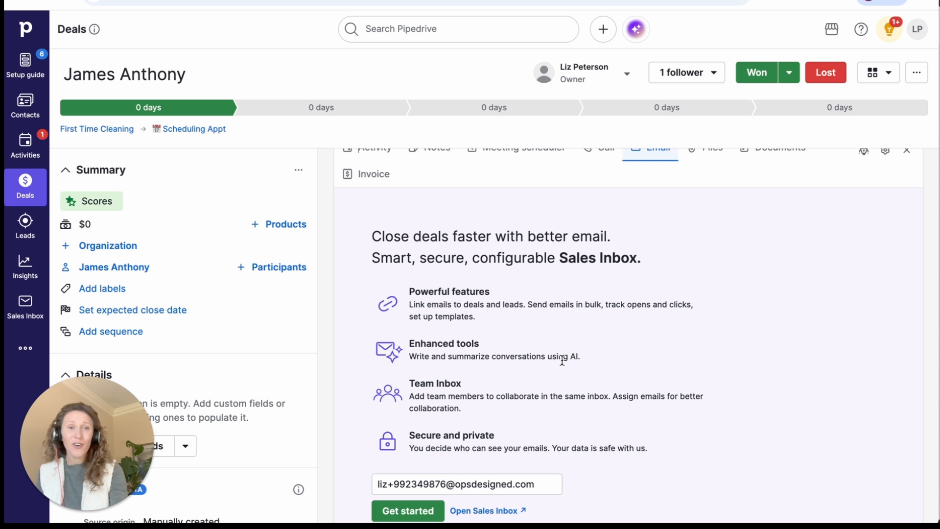
scroll(562, 359, "up", 2)
View the Files and Documents sections, then close the new Call activity form unsaved
left_click(707, 179)
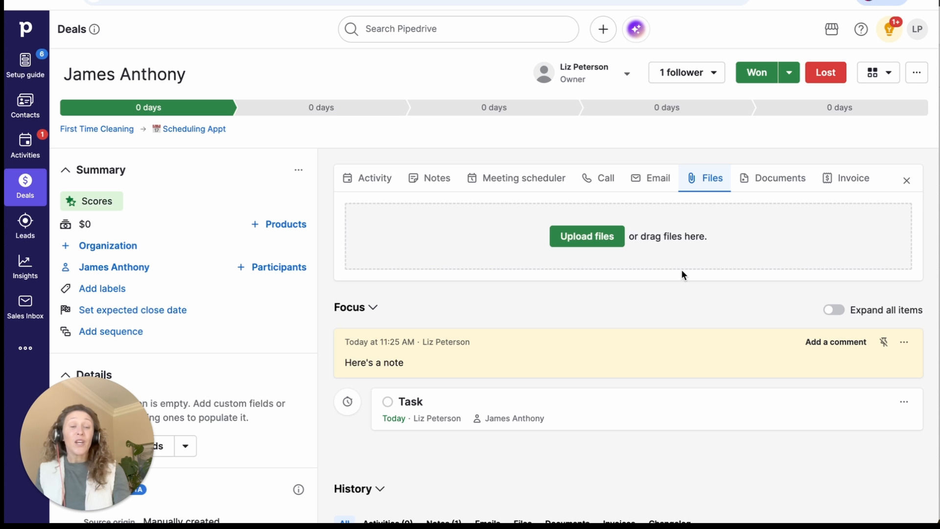
left_click(790, 179)
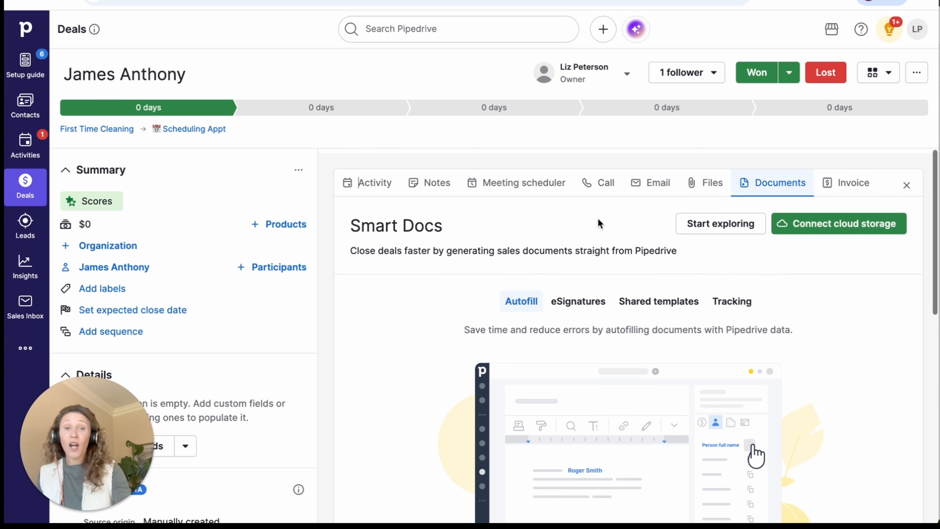
left_click(373, 177)
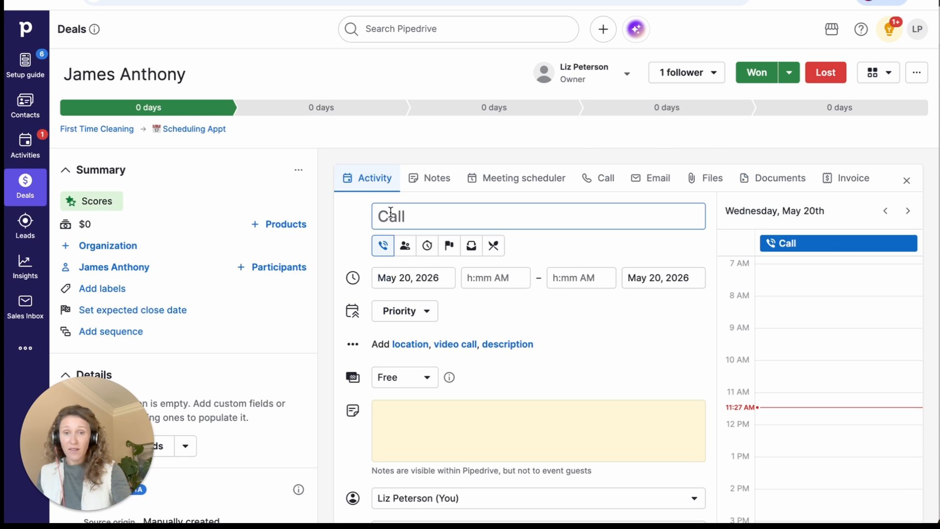
left_click(906, 180)
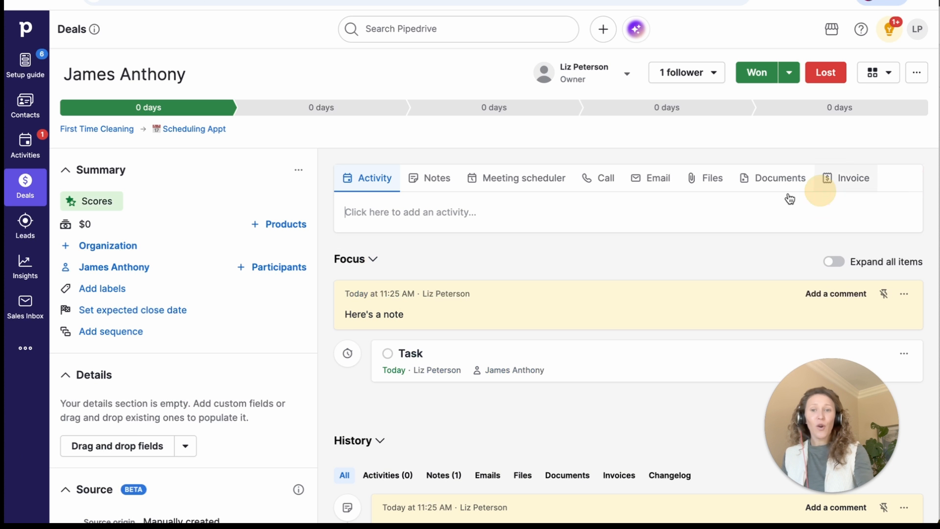
scroll(204, 363, "down", 1)
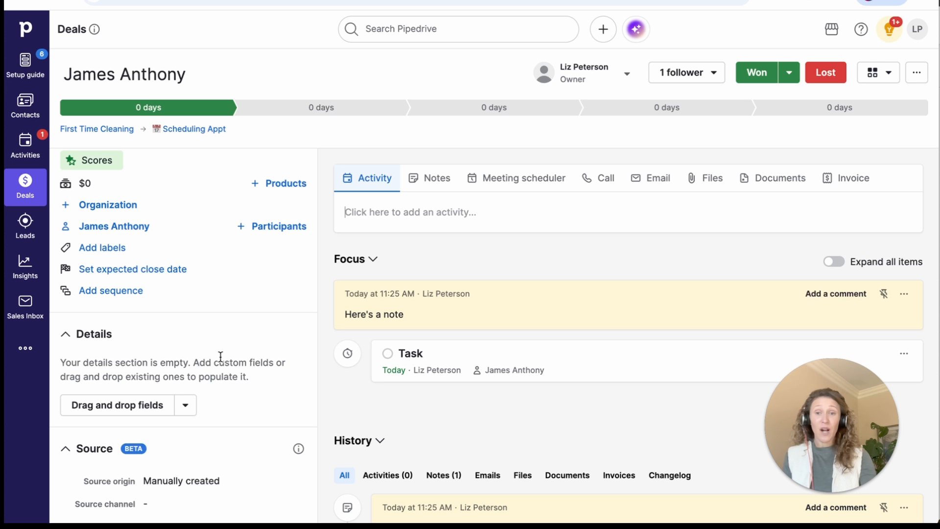
scroll(210, 366, "down", 1)
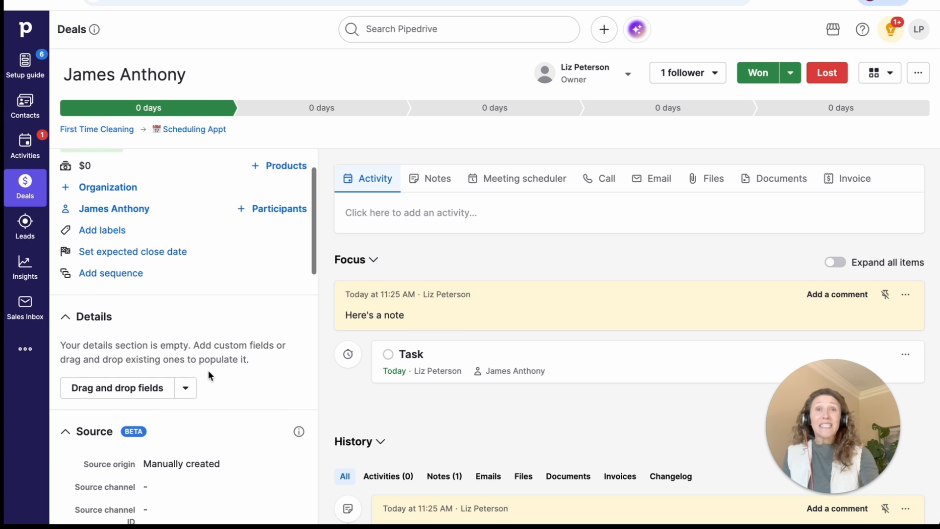
Start a new custom deal field and look through the field type list
left_click(186, 388)
left_click(179, 411)
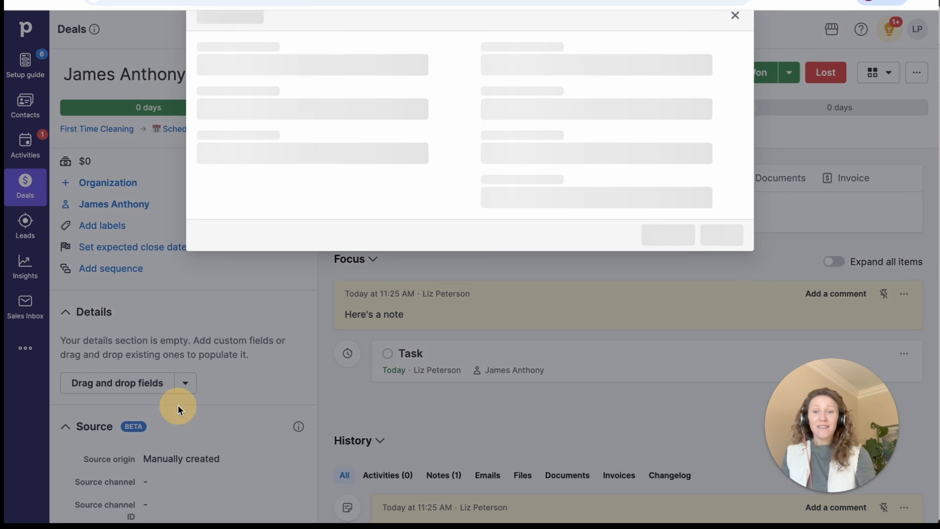
left_click(297, 273)
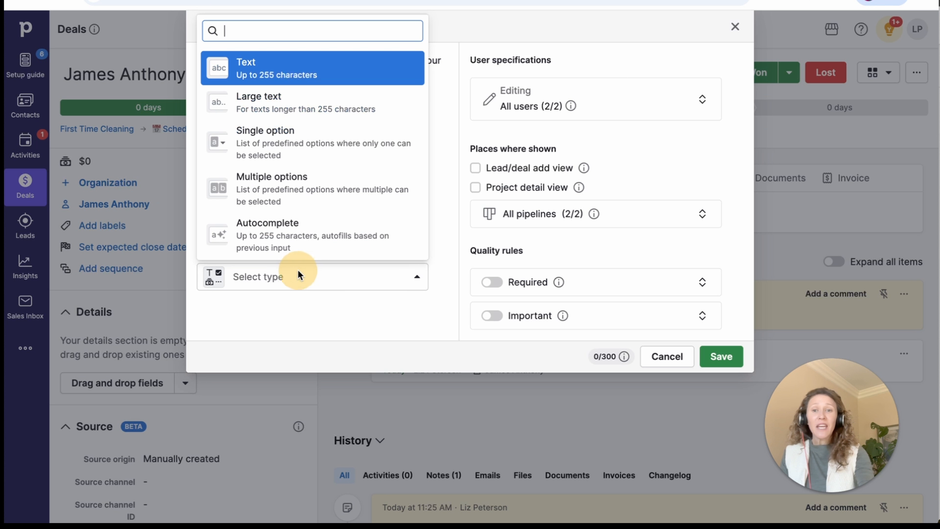
scroll(289, 218, "down", 3)
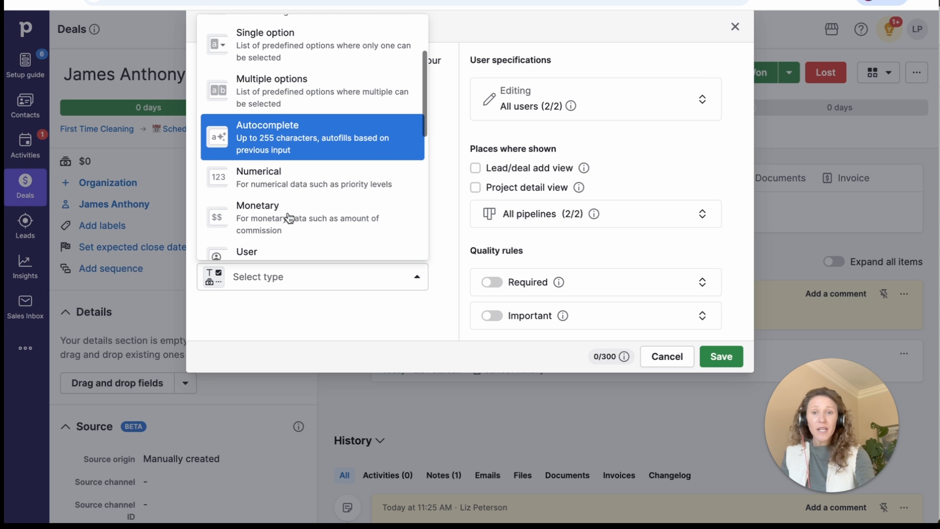
scroll(289, 218, "up", 3)
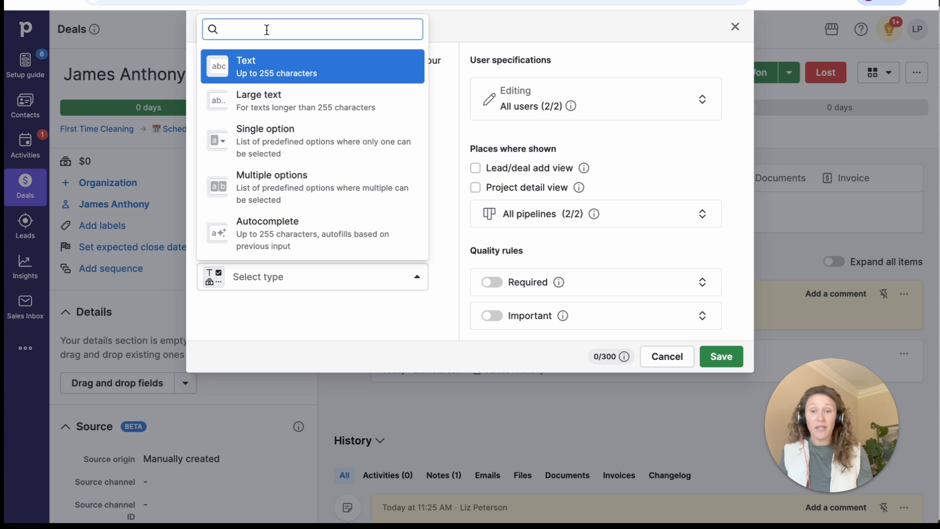
Name the field 'Appt Date' and set its type to Date
type("Appt")
left_click(312, 139)
type("Appt Dave")
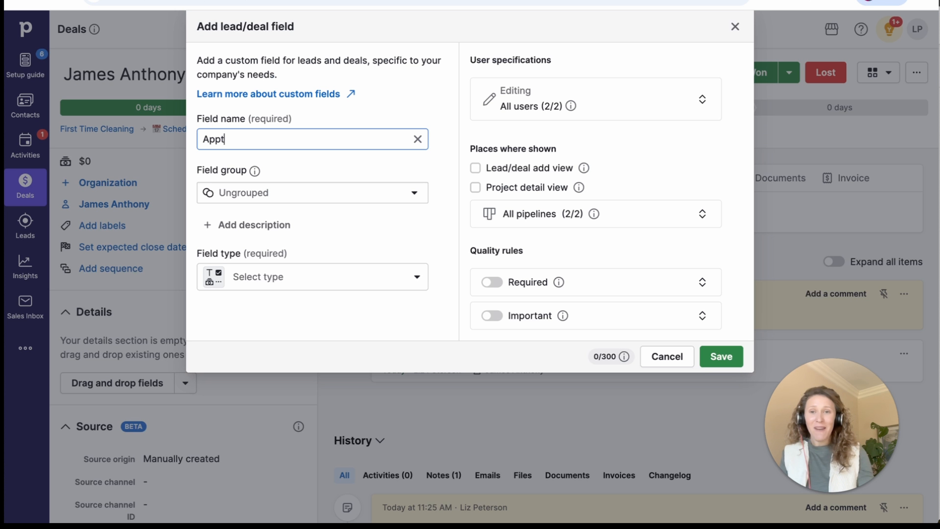
key("BackSpace")
key("BackSpace")
type("te")
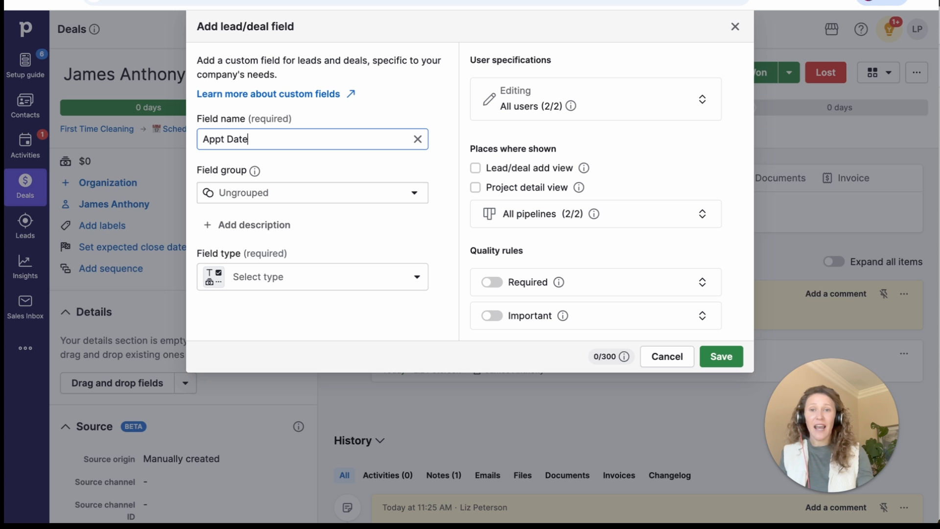
left_click(248, 277)
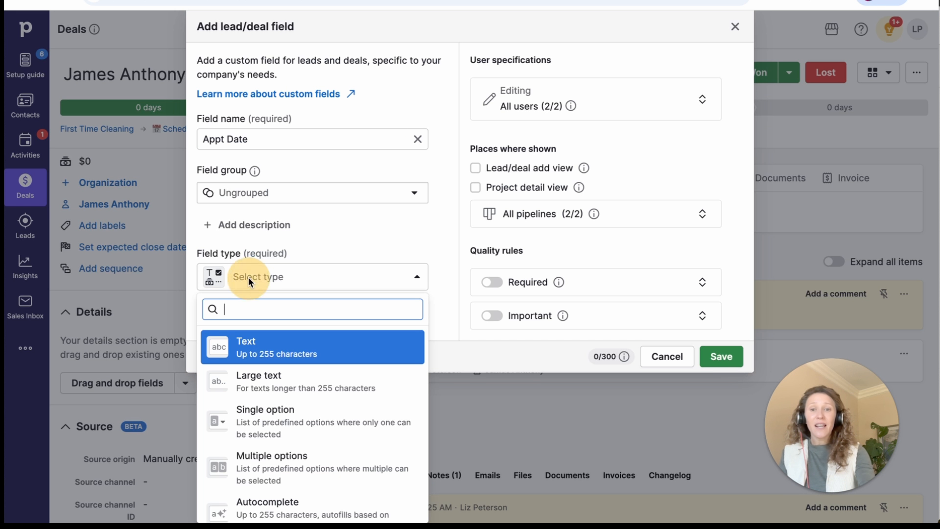
scroll(255, 323, "down", 5)
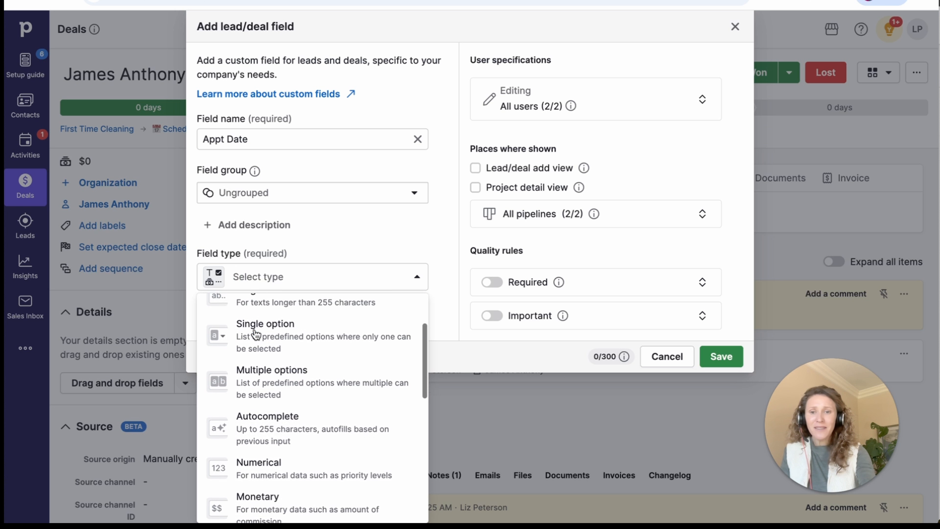
scroll(256, 335, "down", 3)
left_click(356, 323)
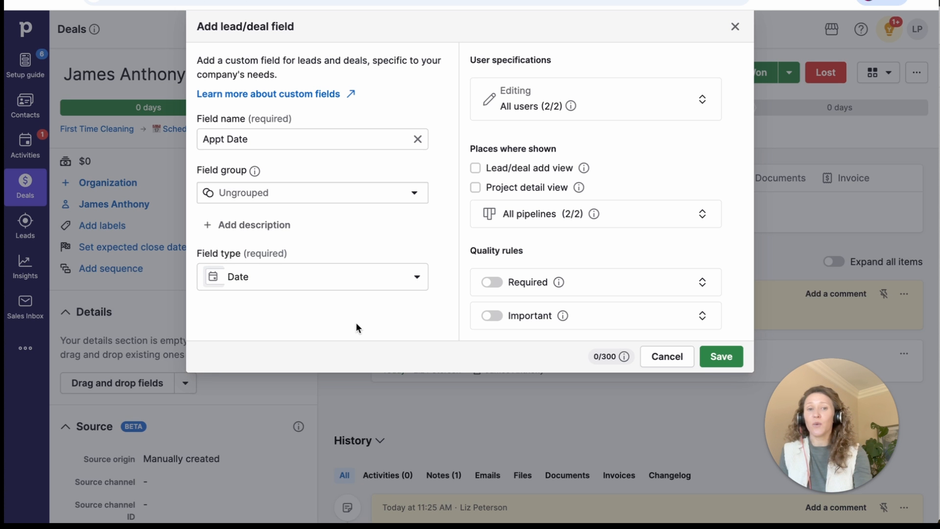
Show the field when adding deals and require it from Quote Appt Scheduled onward in First Time Cleaning
left_click(565, 141)
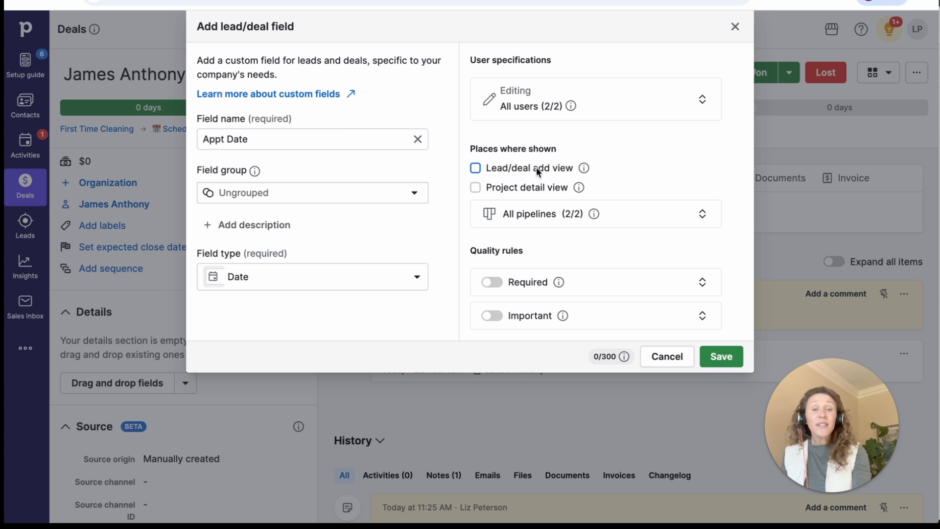
left_click(536, 167)
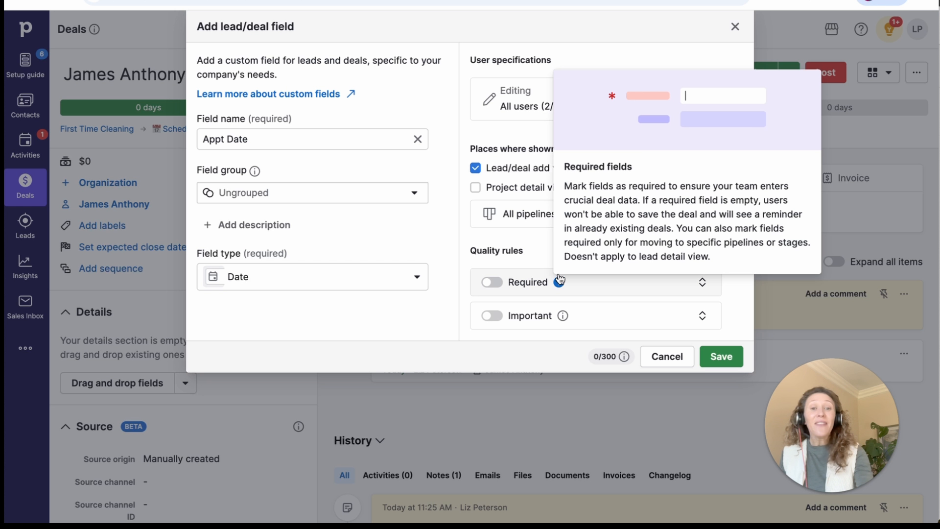
left_click_drag(477, 248, 566, 250)
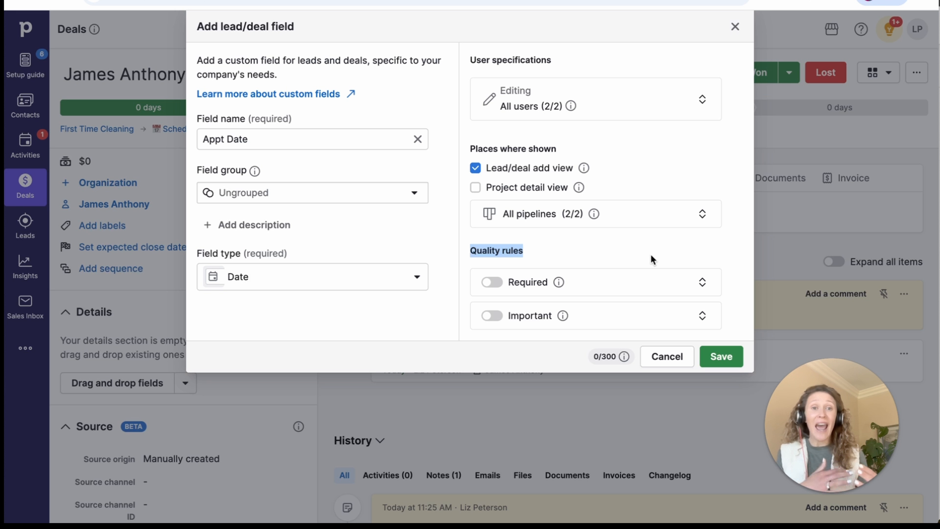
left_click(642, 285)
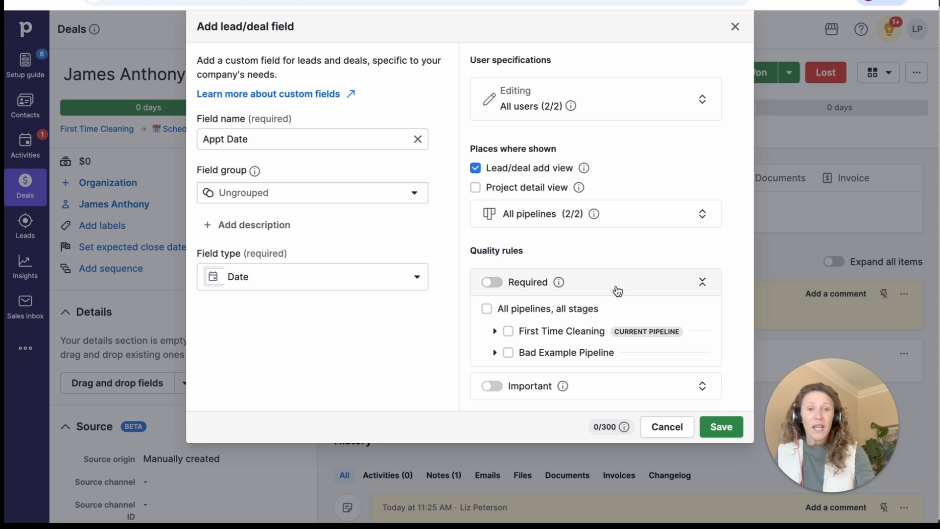
left_click(495, 331)
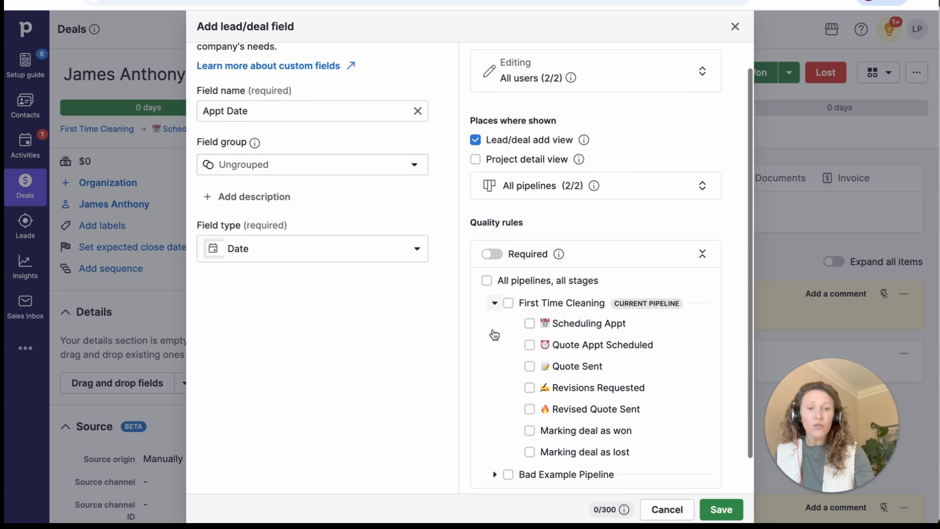
left_click(530, 305)
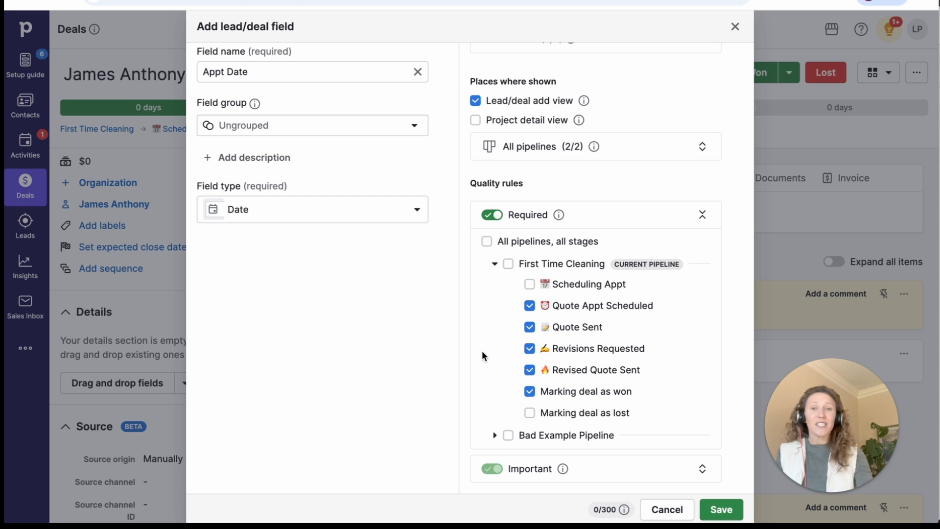
Rename the field 'Quote Appt Date', mark it important from Scheduling Appt, and save it
left_click(203, 72)
type("Quote")
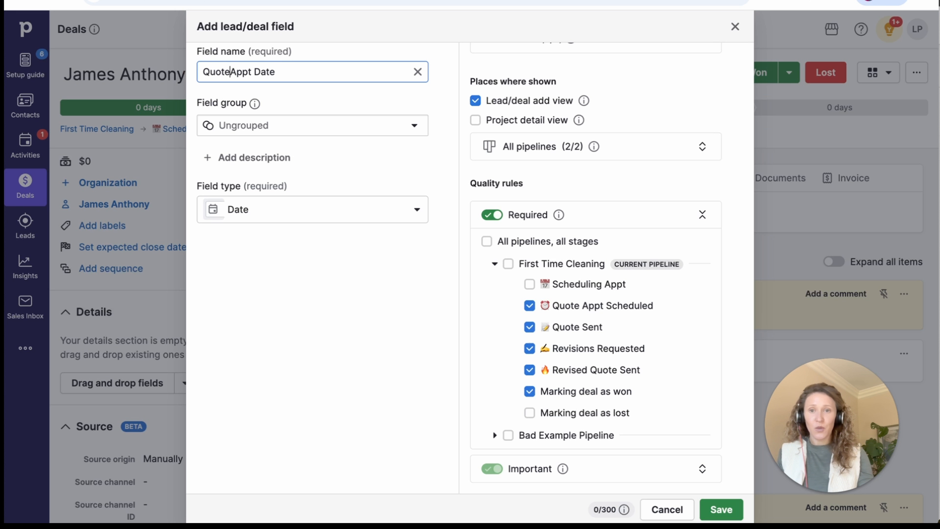
left_click(519, 469)
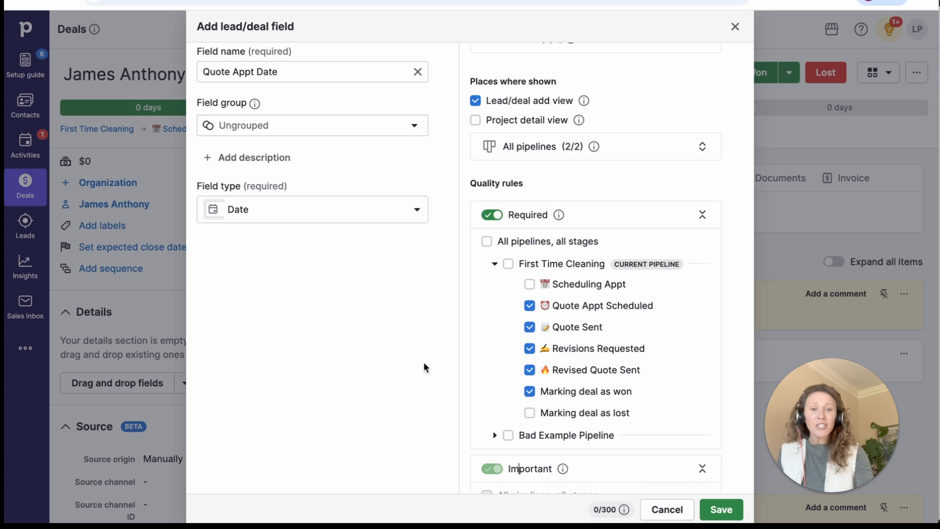
scroll(424, 367, "down", 3)
left_click(494, 447)
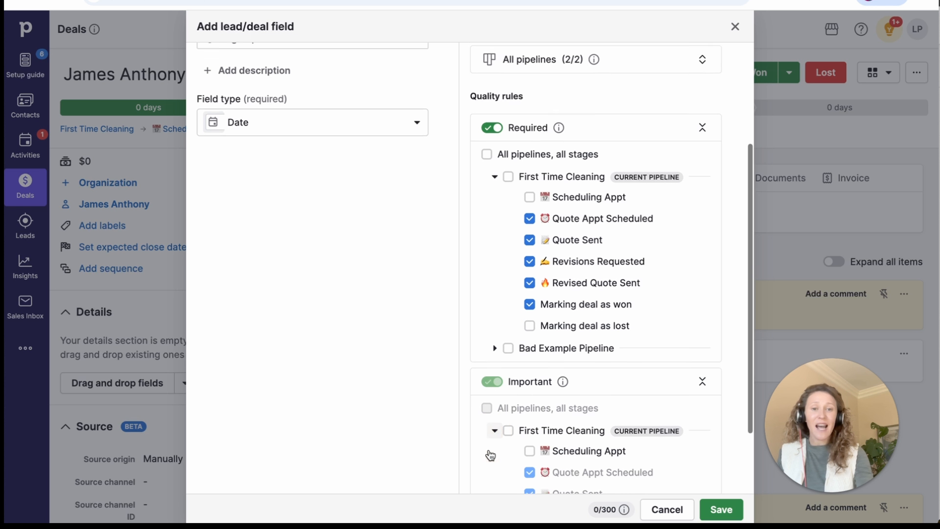
scroll(490, 456, "down", 2)
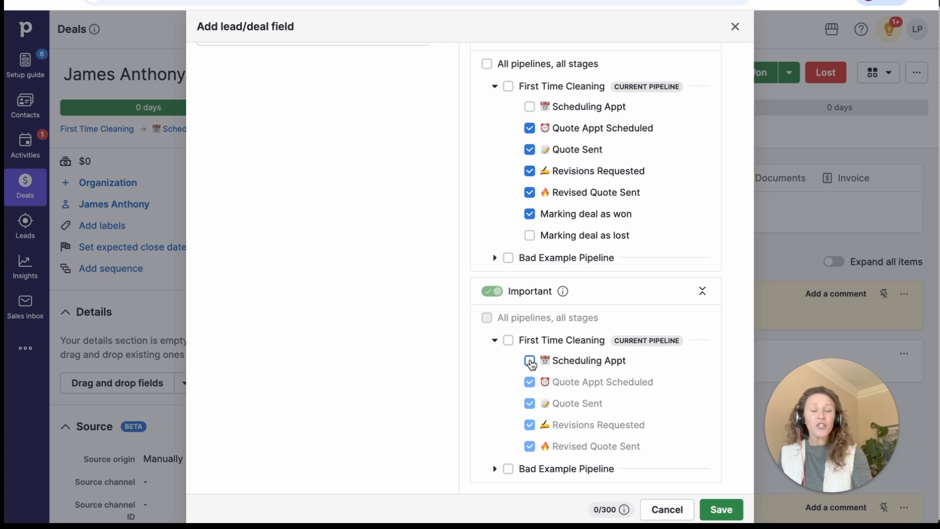
left_click(529, 360)
left_click(720, 509)
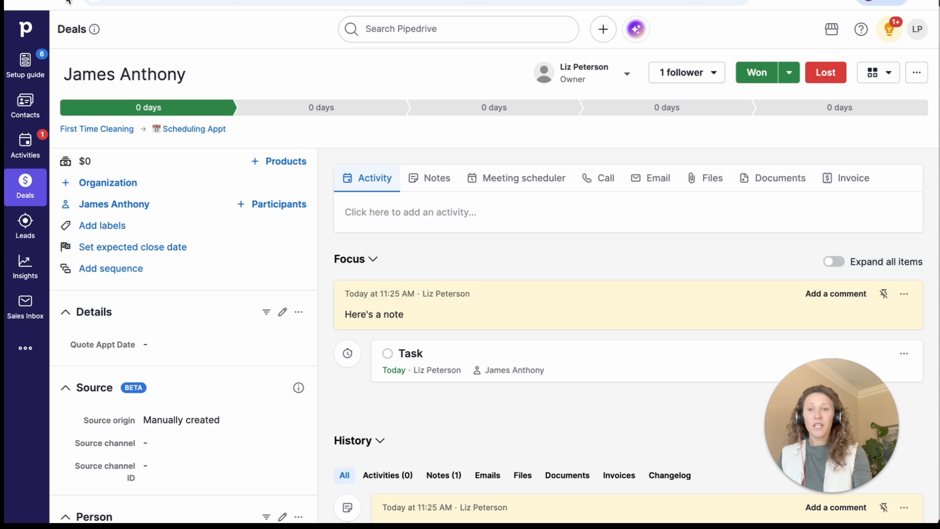
left_click(67, 3)
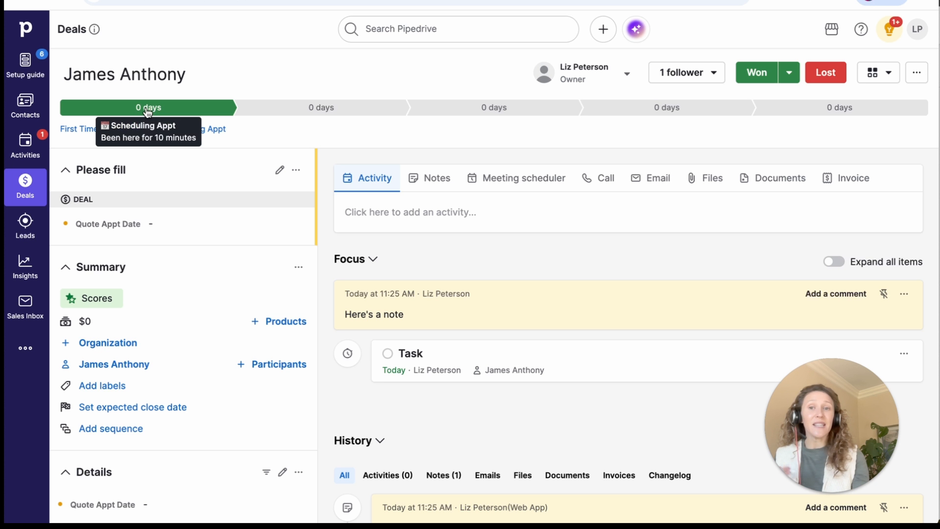
Set Quote Appt Date to May 20, 2026, clear it again, then try moving the deal to Quote Appt Scheduled
left_click(178, 232)
left_click(232, 364)
left_click(286, 249)
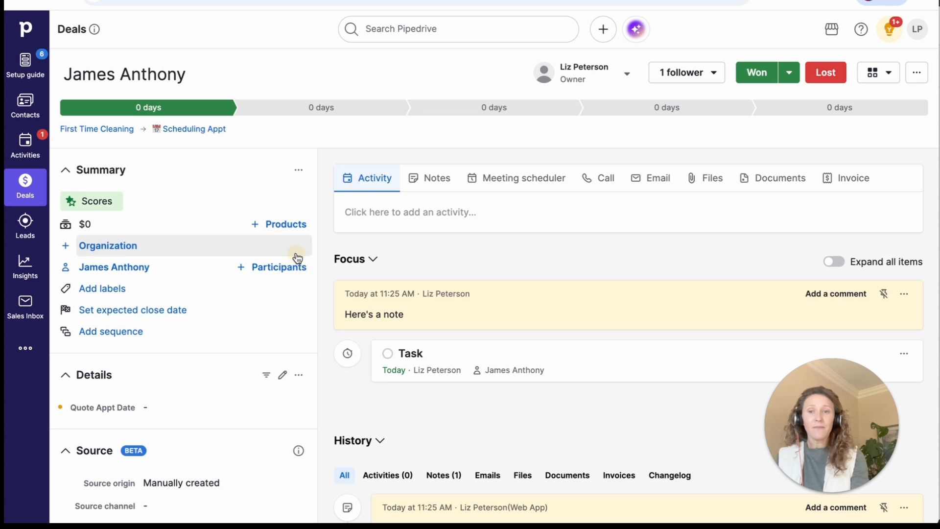
scroll(254, 288, "down", 3)
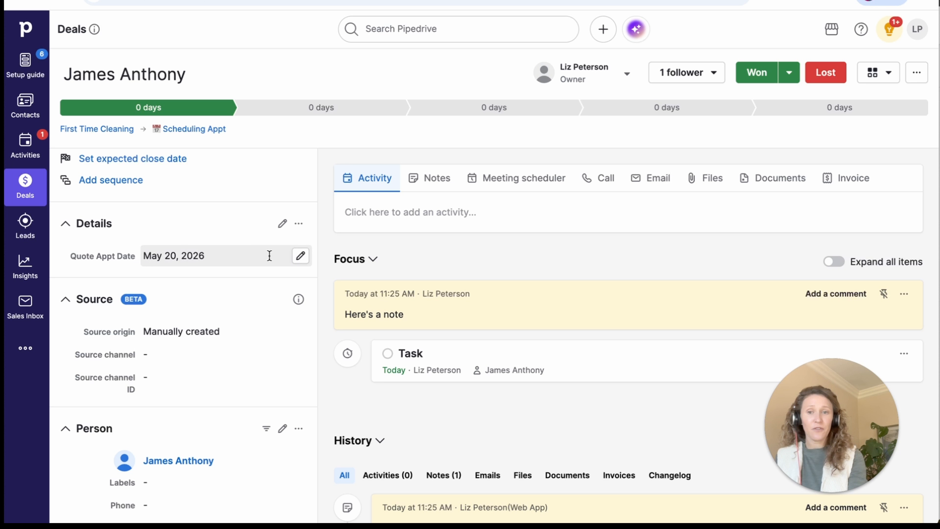
left_click(294, 254)
key("BackSpace")
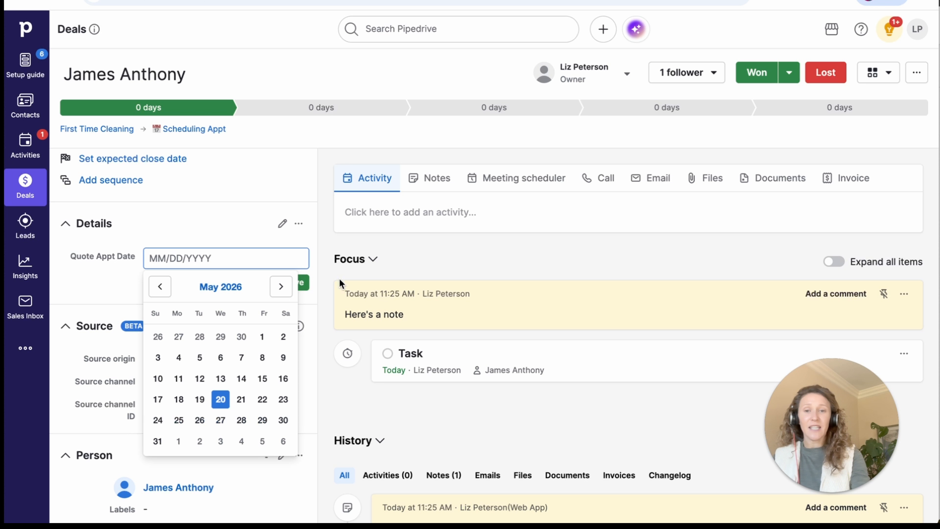
left_click(294, 280)
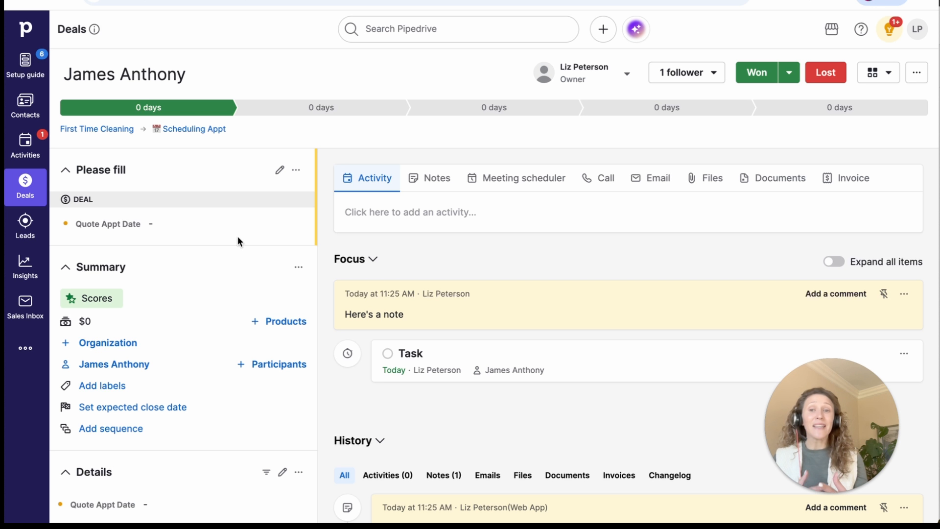
left_click(315, 108)
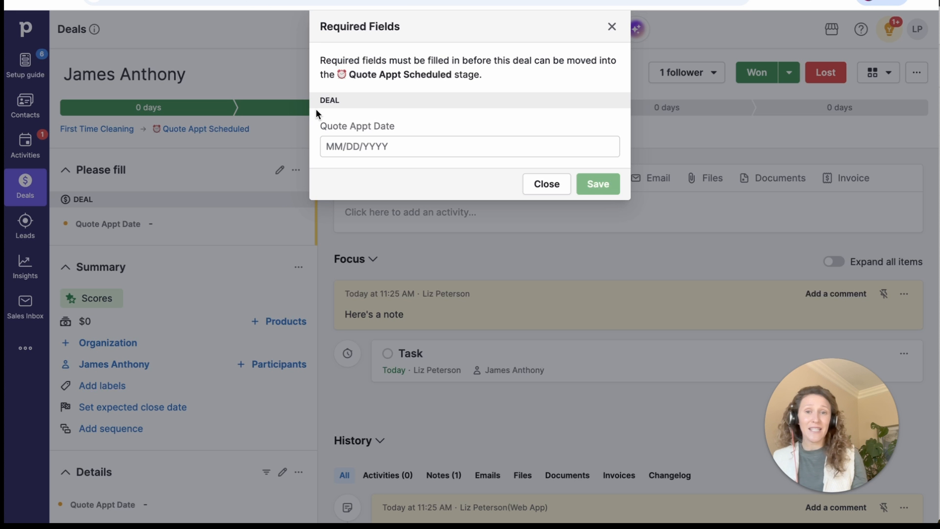
Dismiss the Required Fields prompt without a date and return to the Deals board
left_click(418, 146)
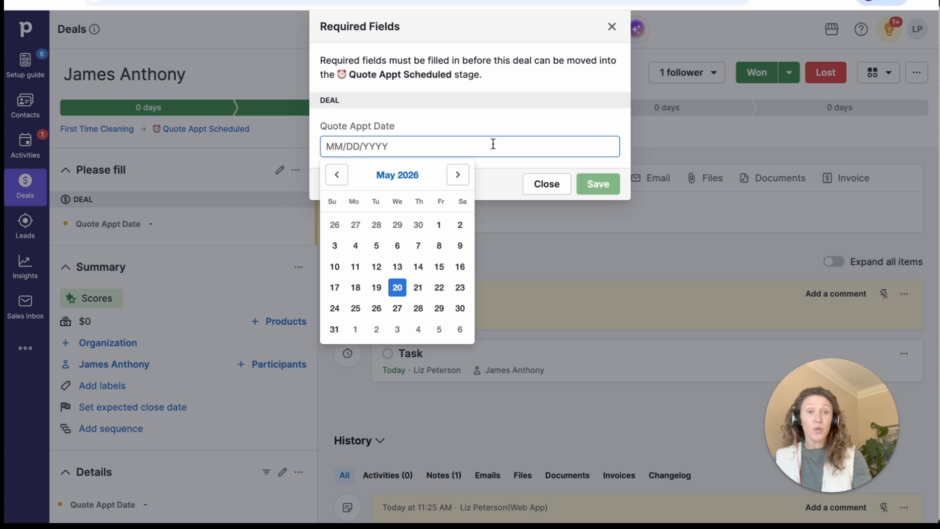
left_click(516, 124)
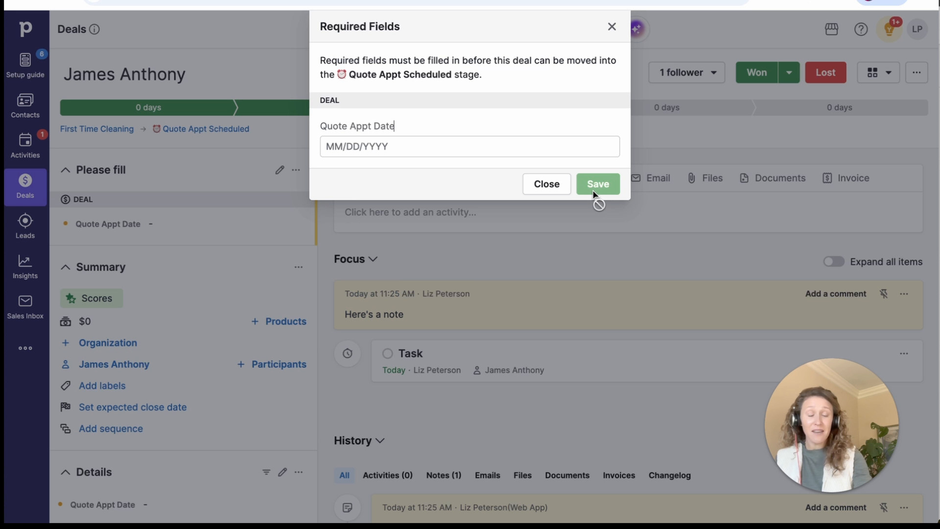
left_click(554, 187)
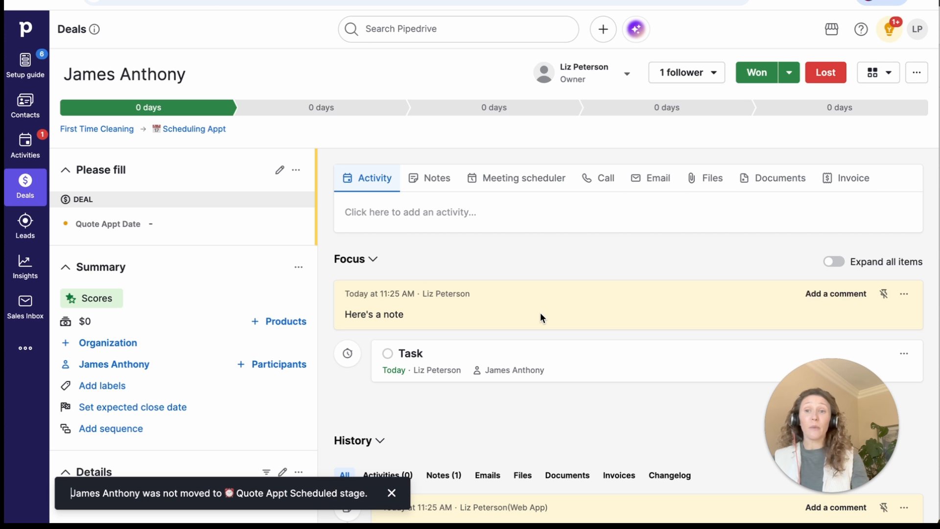
left_click(25, 186)
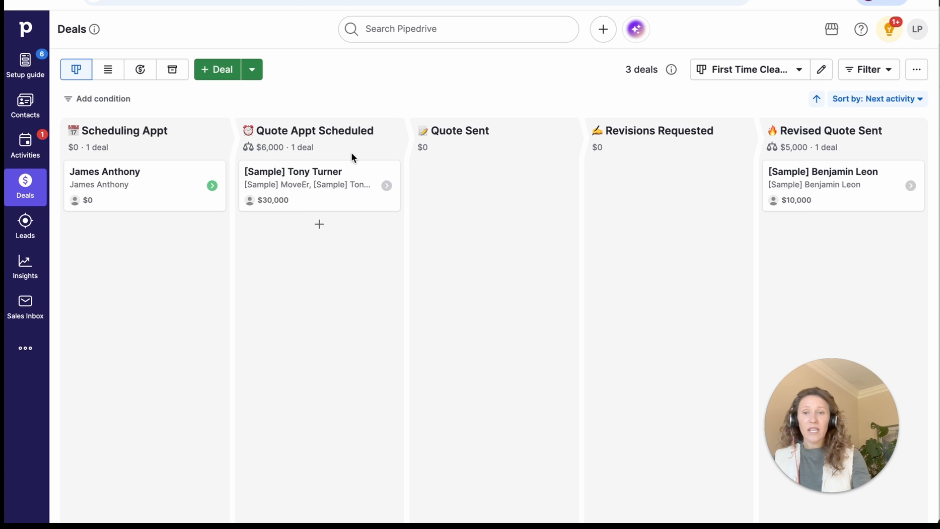
Drag the deal into Quote Appt Scheduled, entering May 22 as its Quote Appt Date
left_click_drag(132, 184, 304, 228)
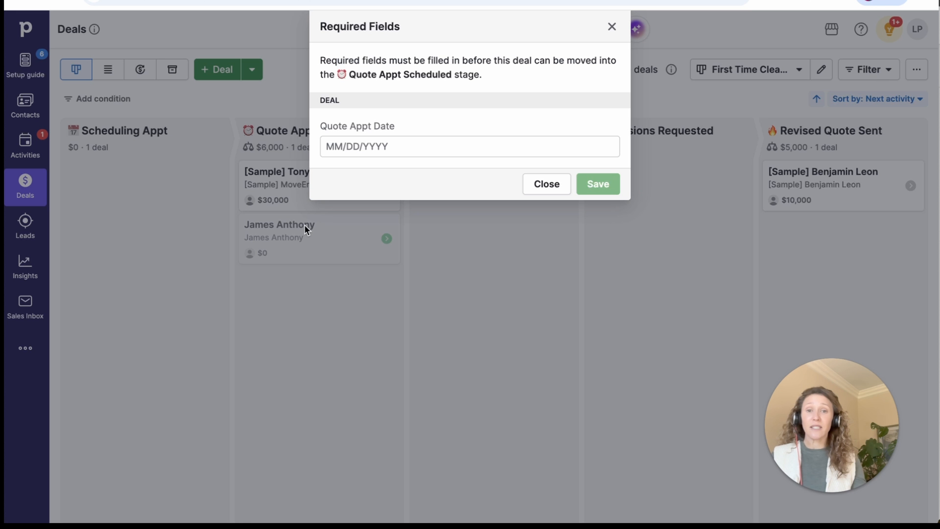
left_click(332, 146)
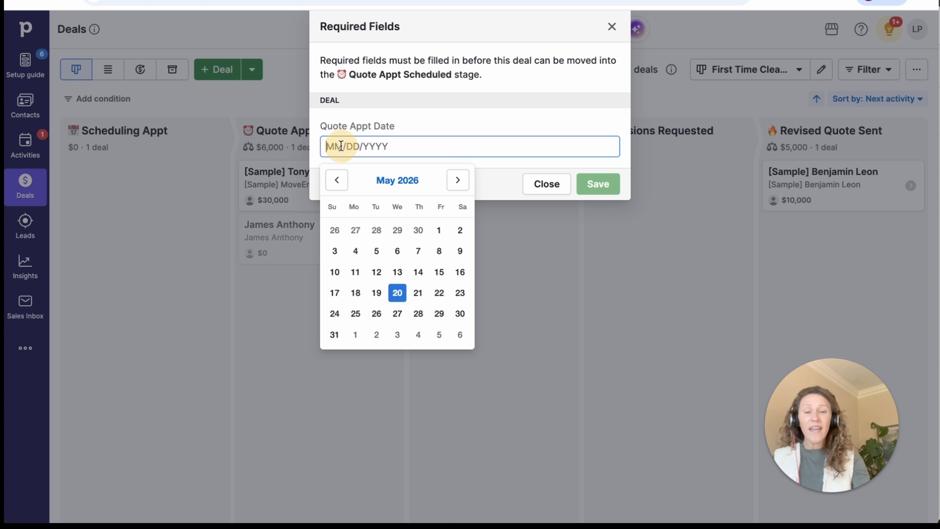
left_click(439, 293)
left_click(597, 183)
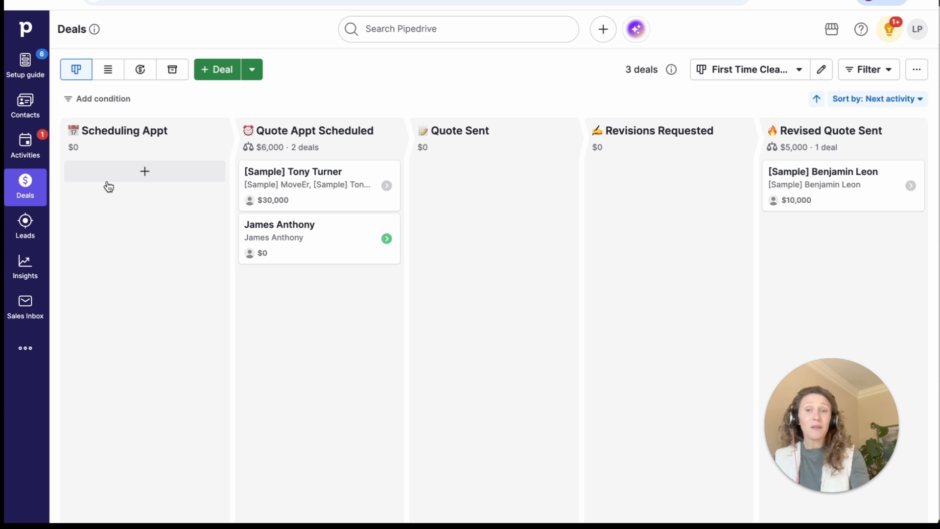
Open the deal and start customizing its Details fields
left_click(329, 248)
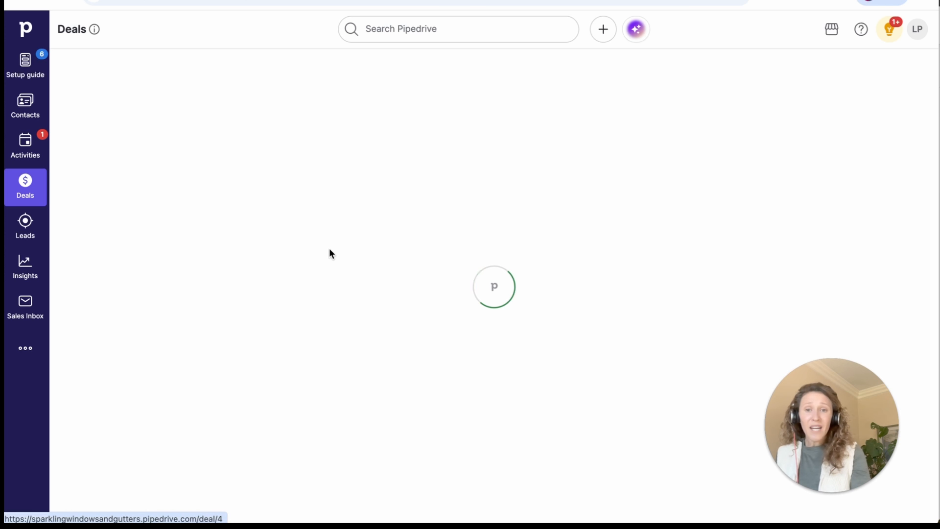
scroll(241, 362, "down", 1)
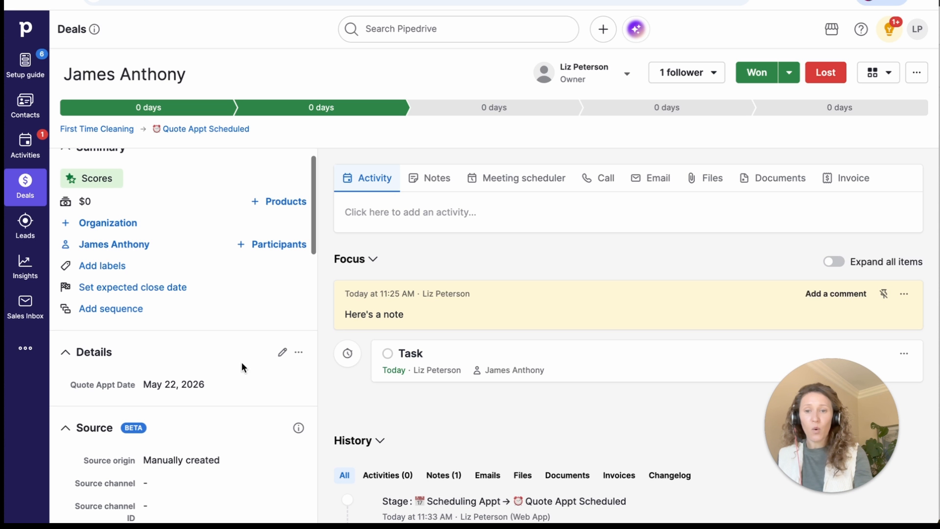
left_click(299, 352)
left_click(288, 379)
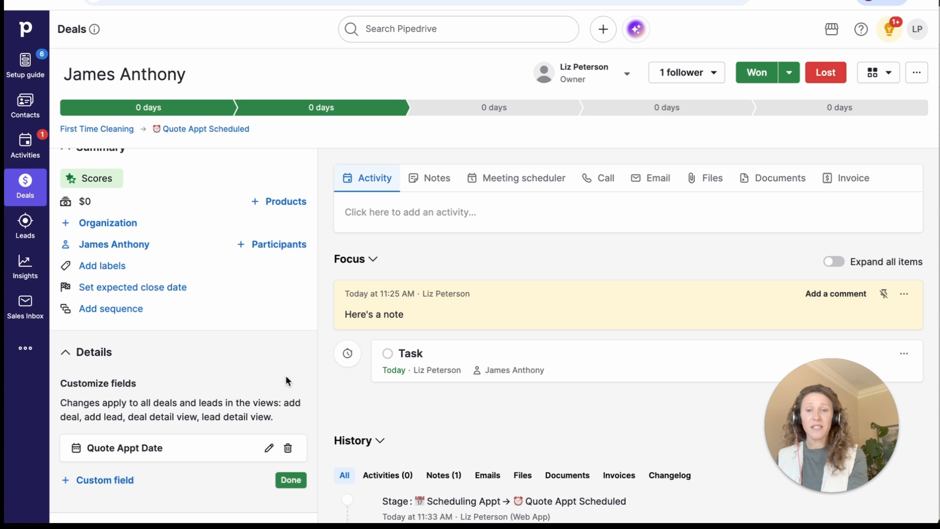
scroll(147, 392, "down", 2)
Create an Address-type custom field named 'Project Address', shown when adding deals
left_click(120, 407)
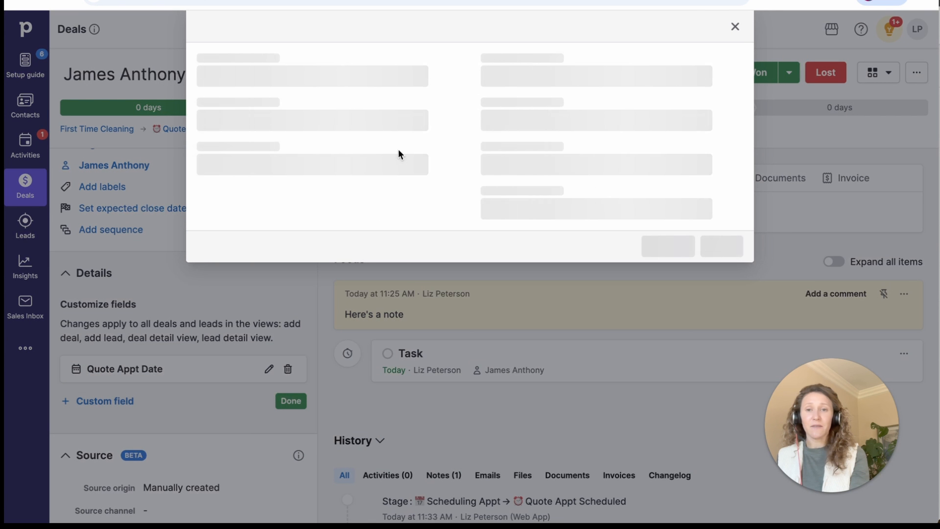
type("Ad")
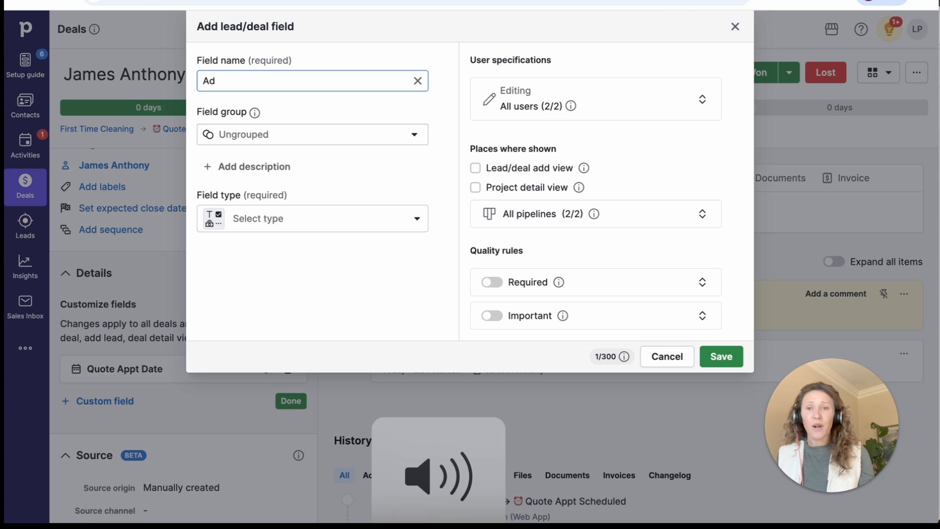
key("BackSpace")
key("BackSpace")
type("Project Address")
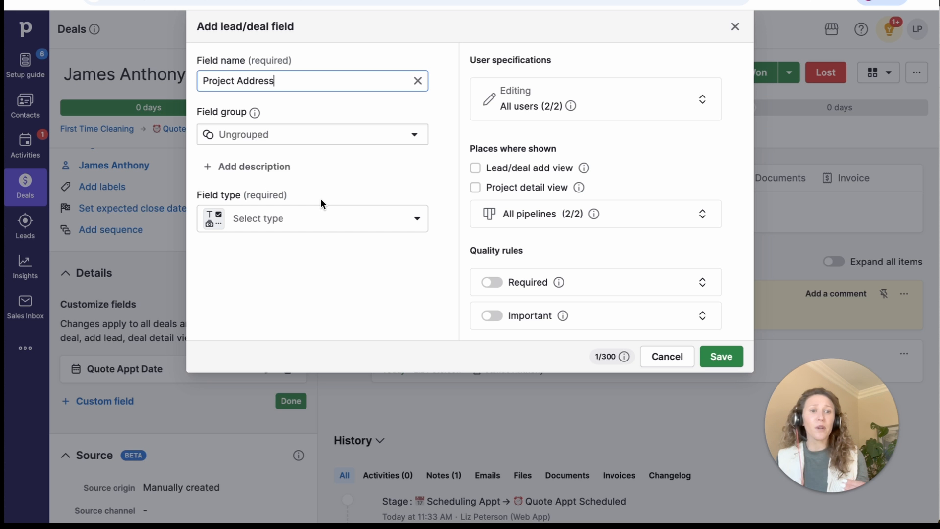
left_click(303, 214)
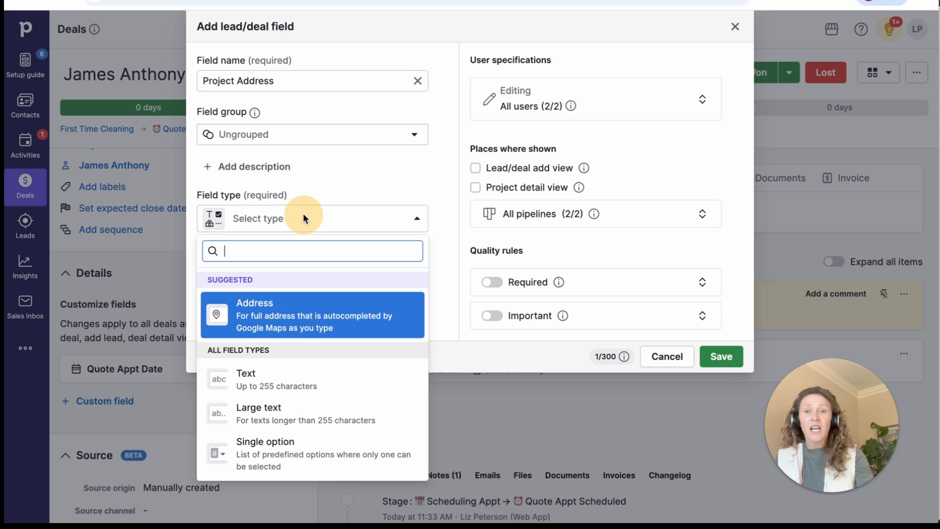
left_click(295, 321)
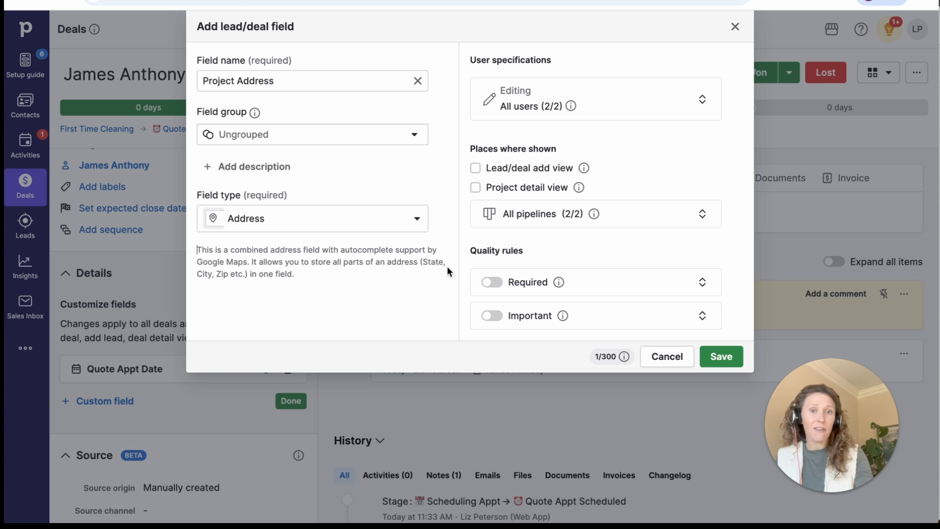
left_click(475, 168)
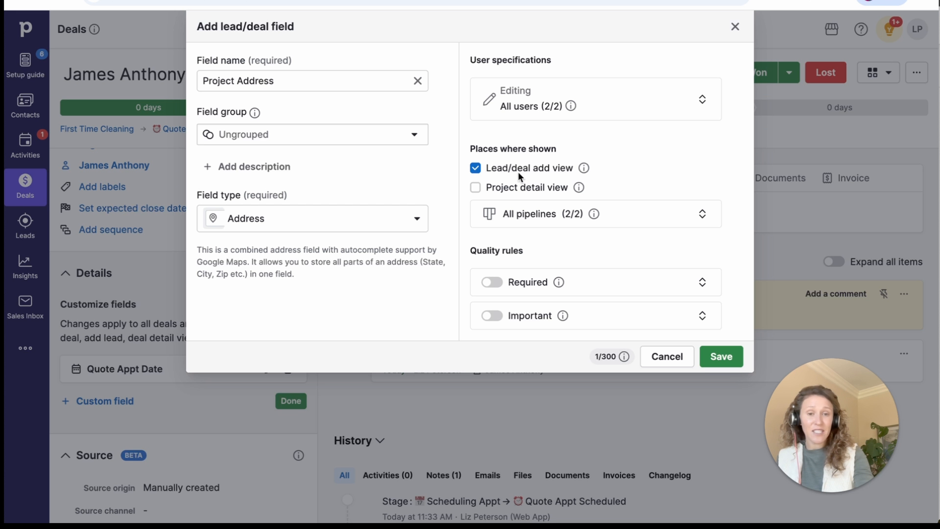
Require Project Address from Quote Appt Scheduled onward in First Time Cleaning
left_click(512, 283)
left_click(494, 331)
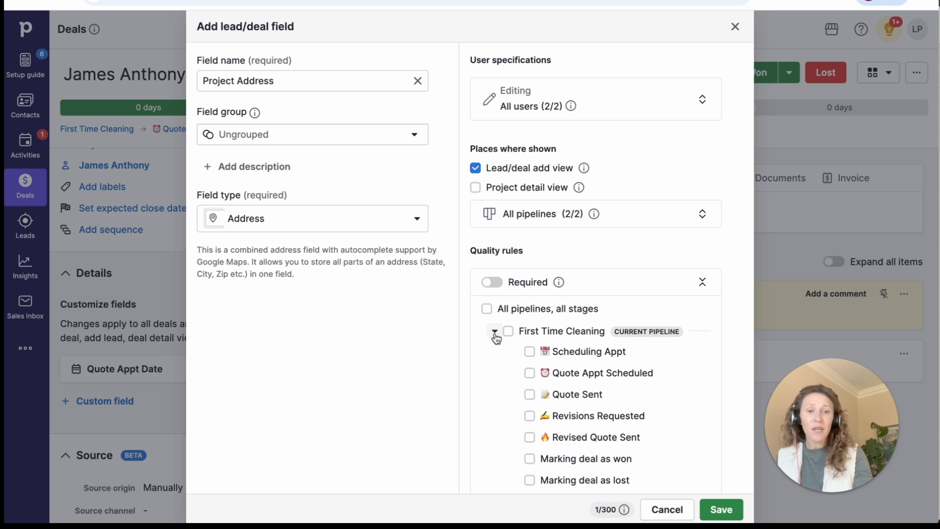
scroll(512, 339, "down", 1)
left_click(528, 357)
scroll(493, 360, "down", 1)
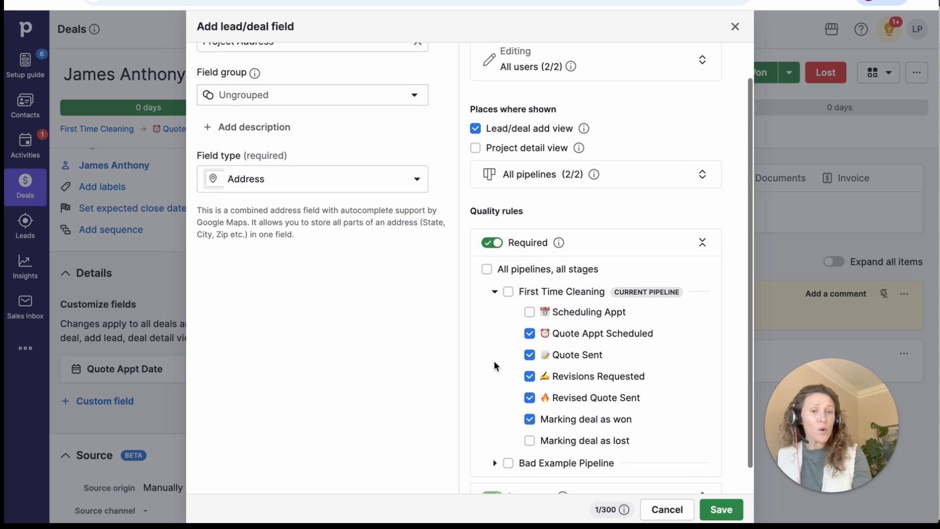
scroll(493, 361, "down", 1)
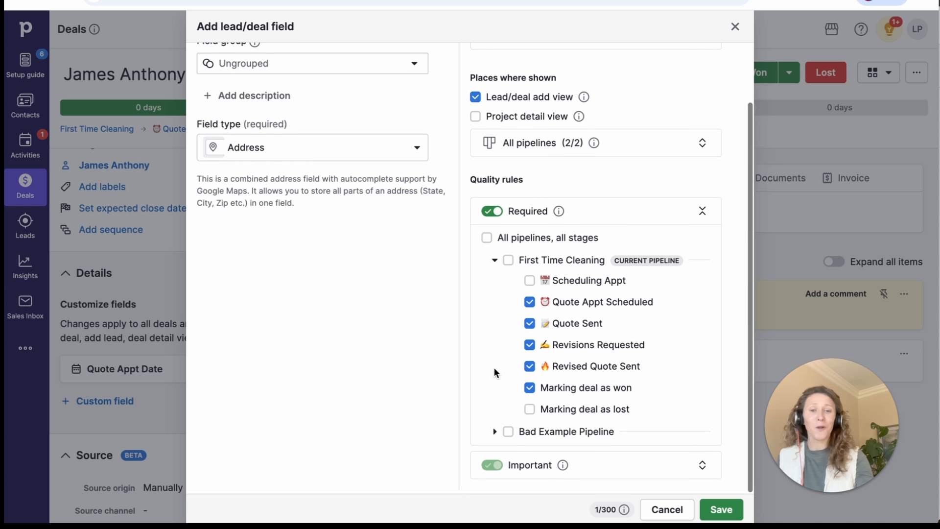
Mark Project Address important at Scheduling Appt and save the field
left_click(524, 469)
scroll(523, 441, "down", 3)
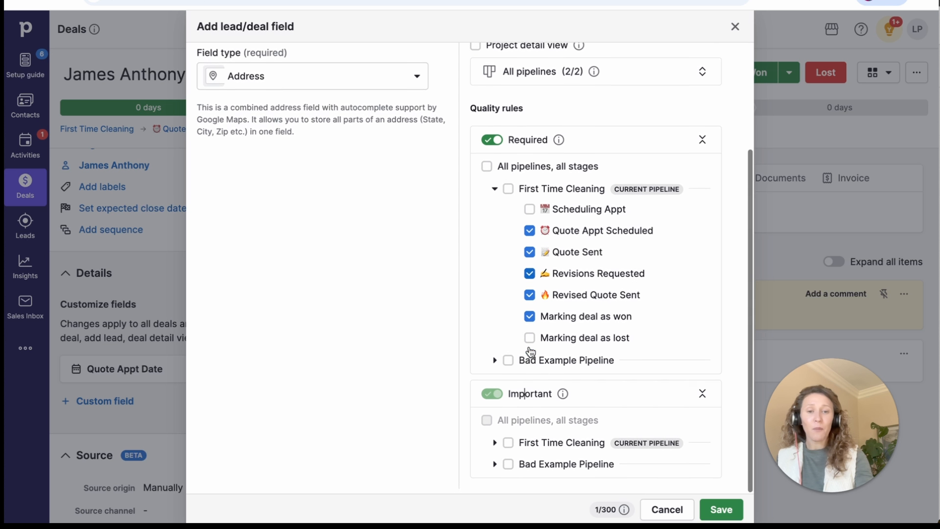
left_click(494, 447)
scroll(529, 436, "down", 3)
left_click(562, 363)
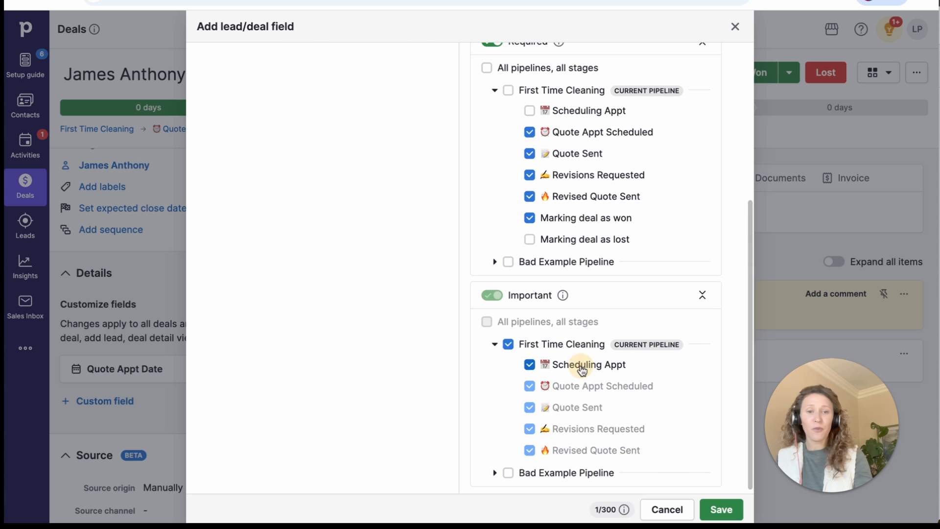
left_click(721, 509)
left_click(110, 436)
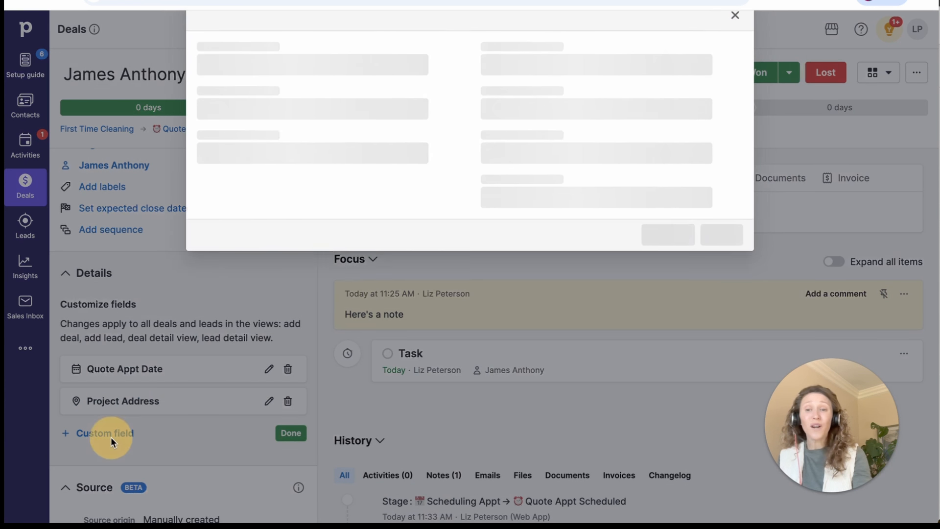
Name a new custom field 'Source' with the Single option type
type("Source")
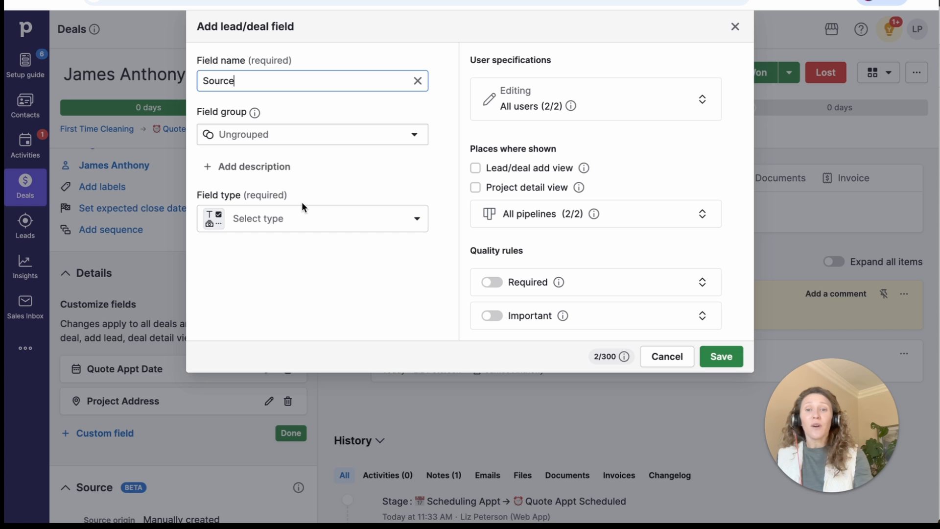
left_click(302, 219)
type("sing")
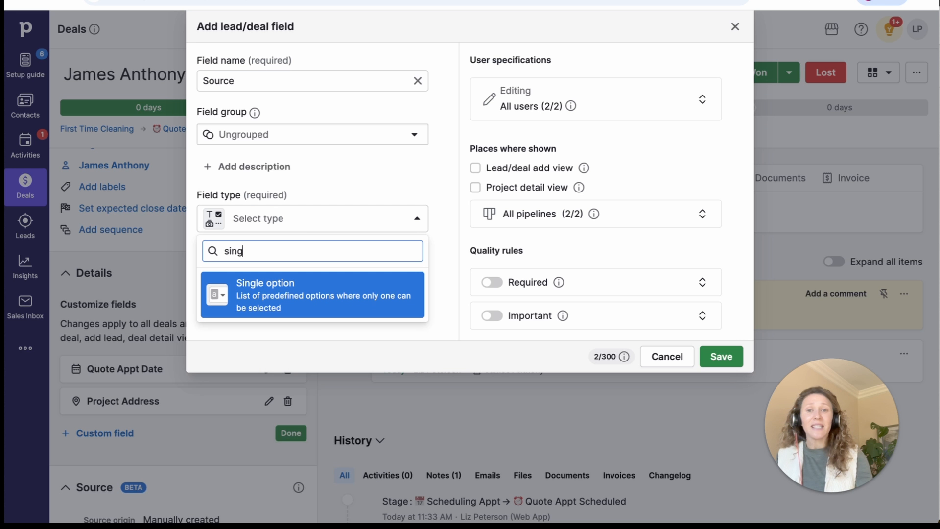
left_click(270, 292)
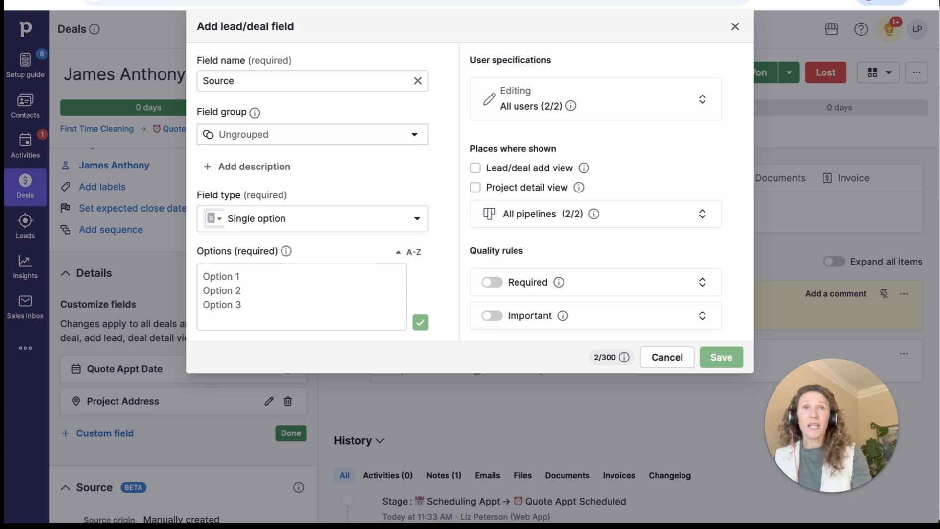
Enter the Source options YouTube, Facebook, Adwords, Webform and Referral, one per line
left_click(238, 289)
type("YouTube, Facebook, Adwords, Webform, Referral")
left_click(240, 275)
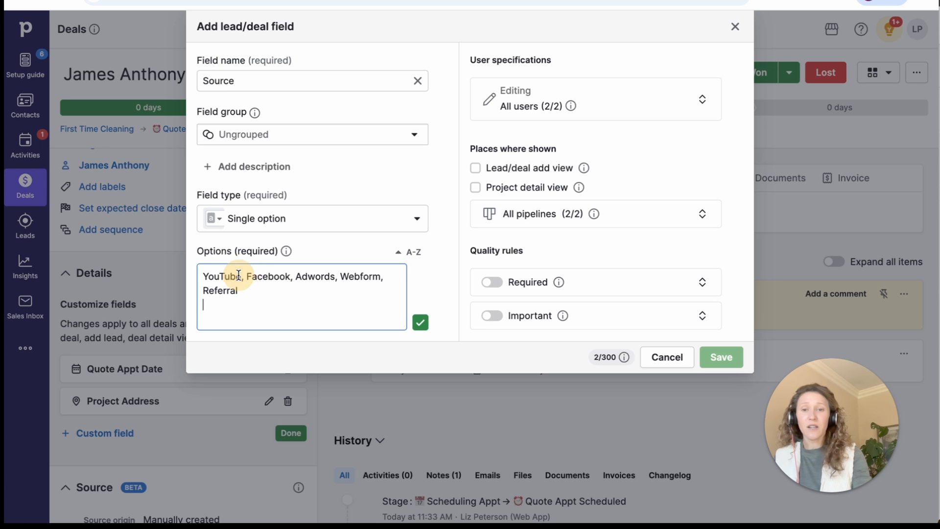
key("BackSpace")
key("BackSpace")
key("Return")
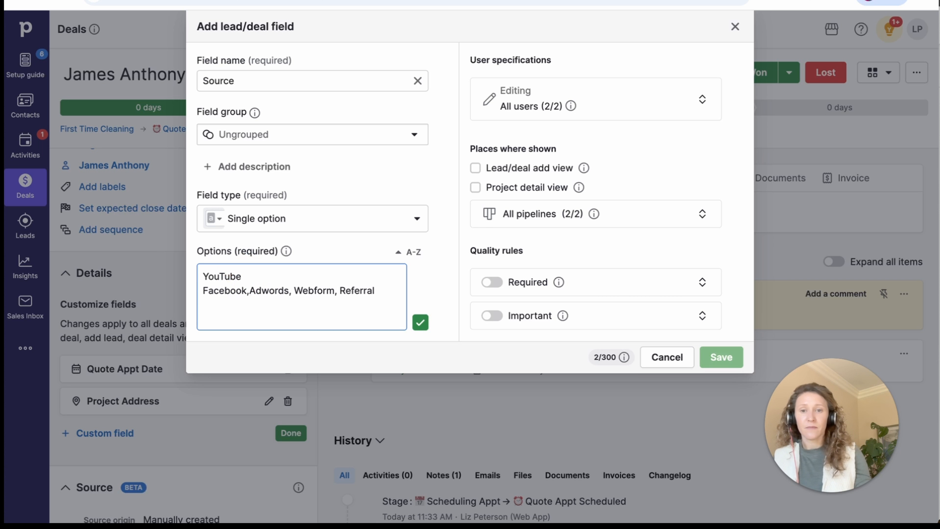
key("BackSpace")
key("Return")
left_click(247, 305)
key("BackSpace")
key("BackSpace")
key("Return")
left_click(250, 319)
type("\\")
key("BackSpace")
key("BackSpace")
left_click(300, 356)
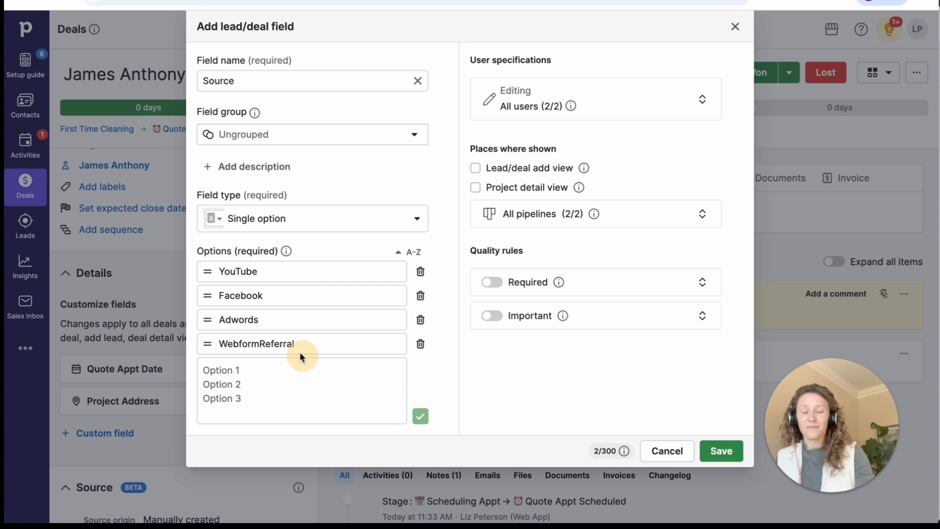
left_click_drag(261, 344, 524, 366)
key("Return")
Make Source required, save it, and start a new field named 'Referrer'
left_click(492, 282)
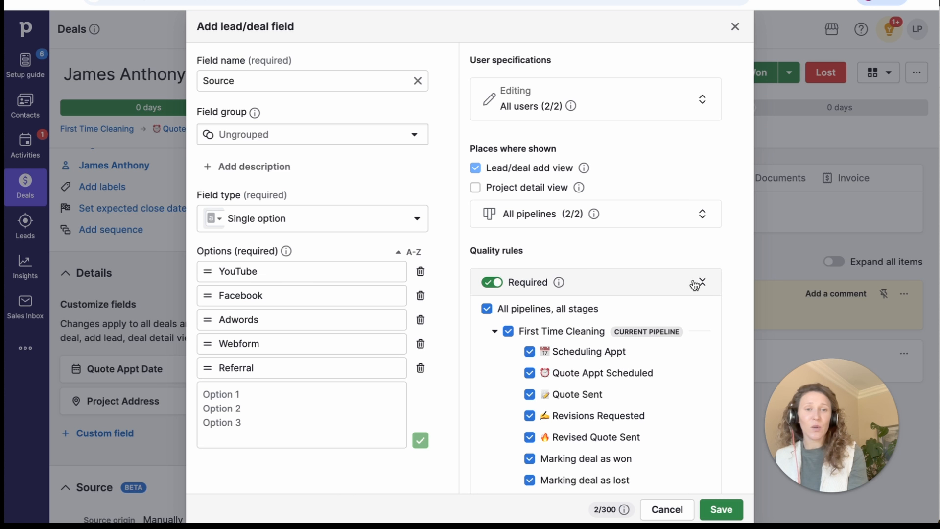
left_click(724, 500)
left_click(105, 465)
type("Referrer")
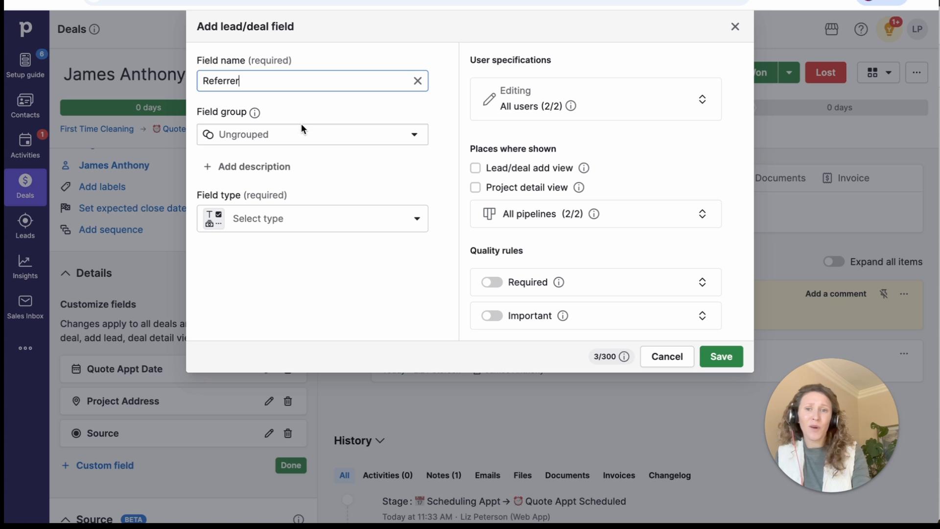
Make Referrer a Person field described 'If referred, who referred them?', then save and finish customizing
left_click(277, 219)
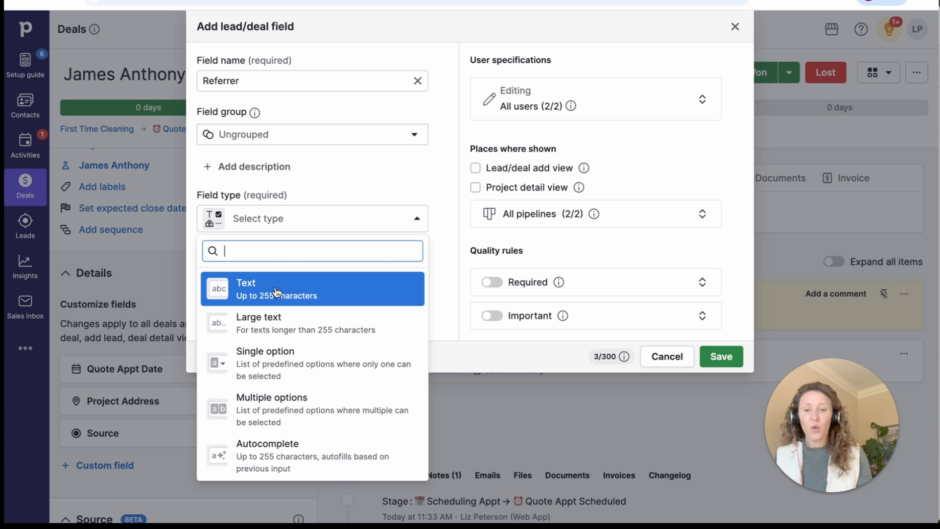
type("per")
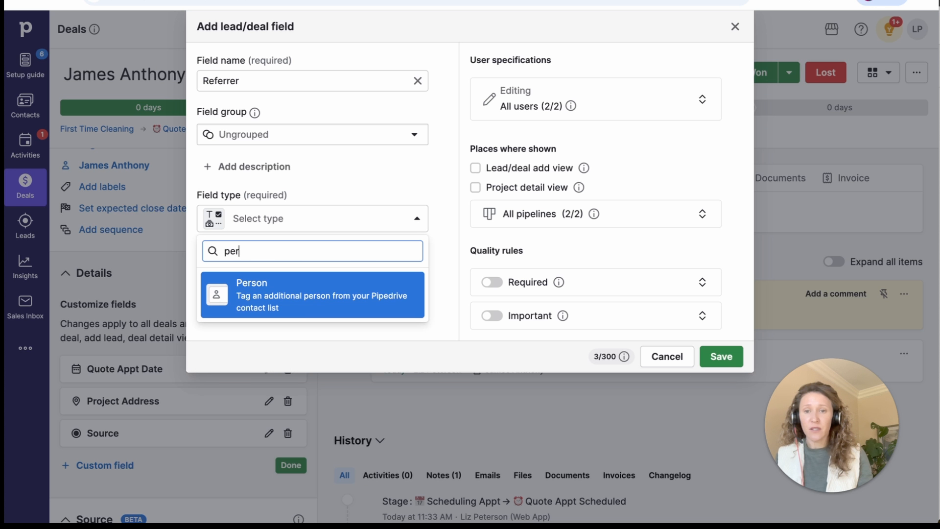
left_click(290, 297)
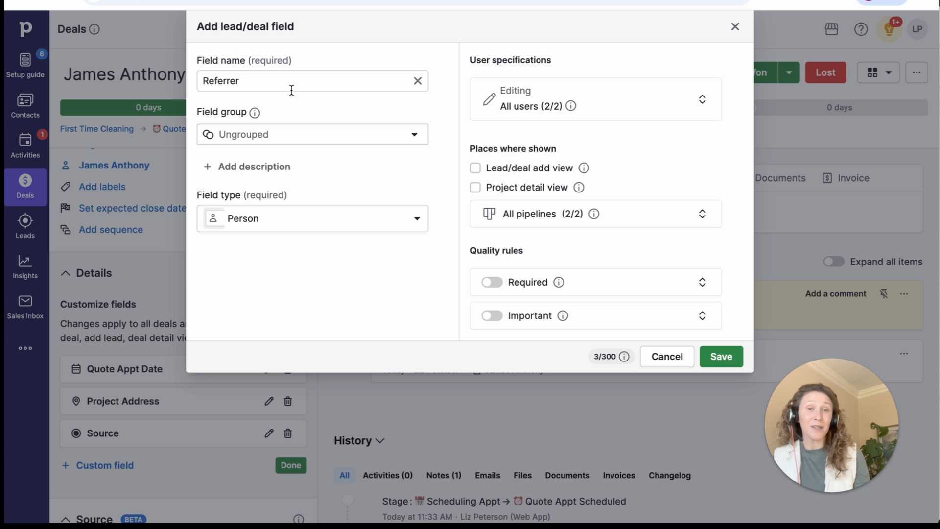
left_click(259, 166)
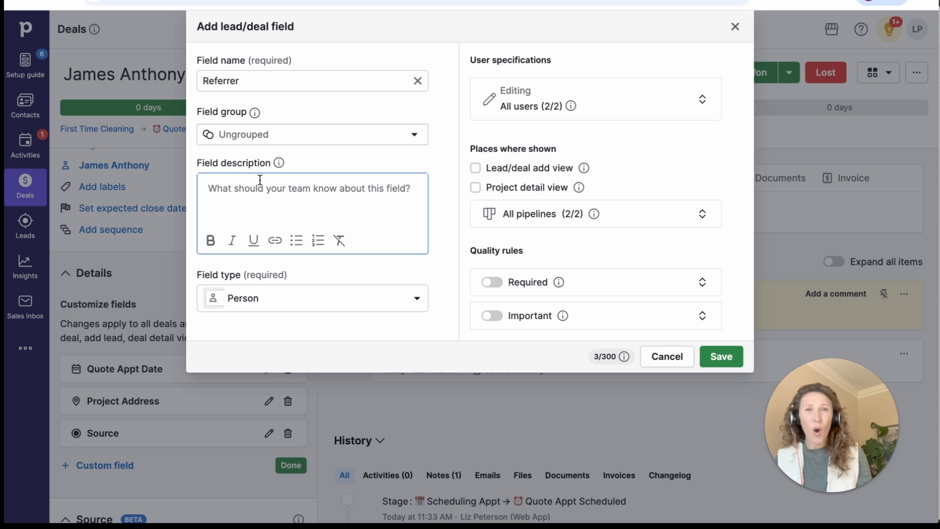
type("If ref")
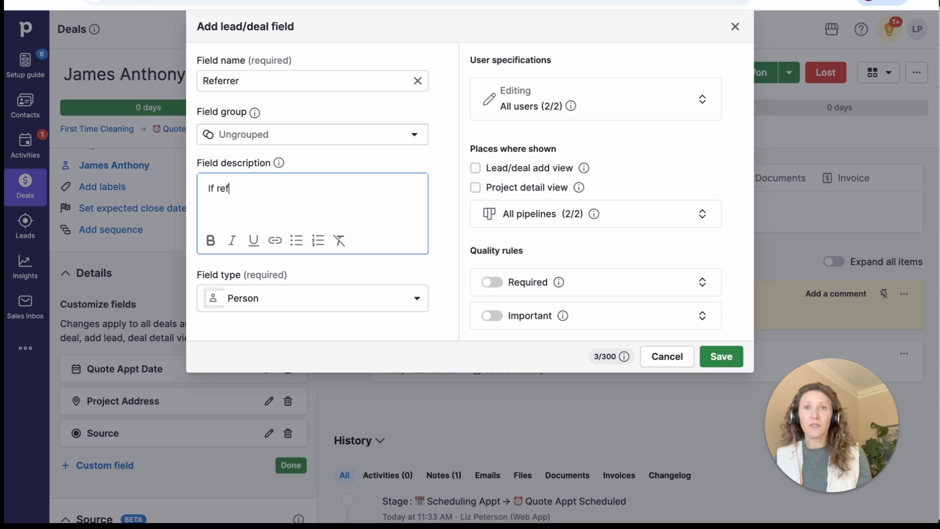
type("erred, who referred them?")
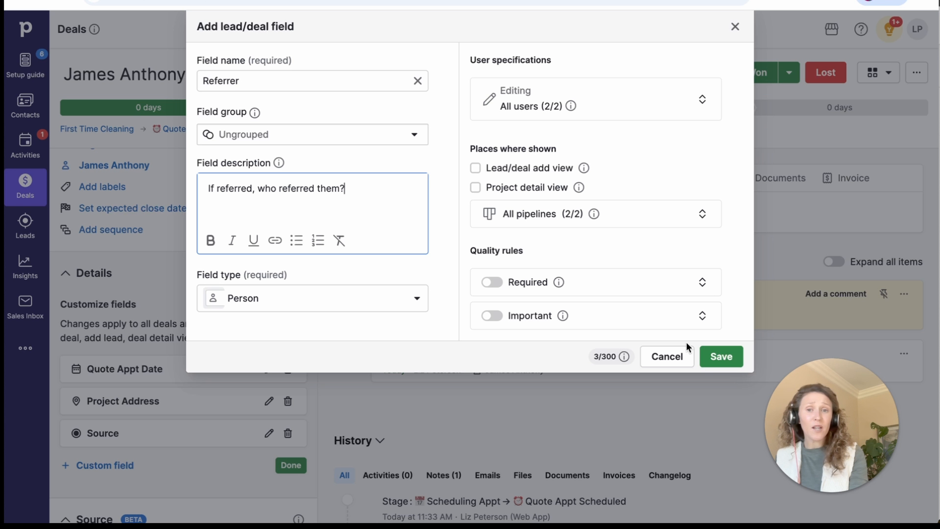
left_click(720, 359)
scroll(205, 460, "down", 3)
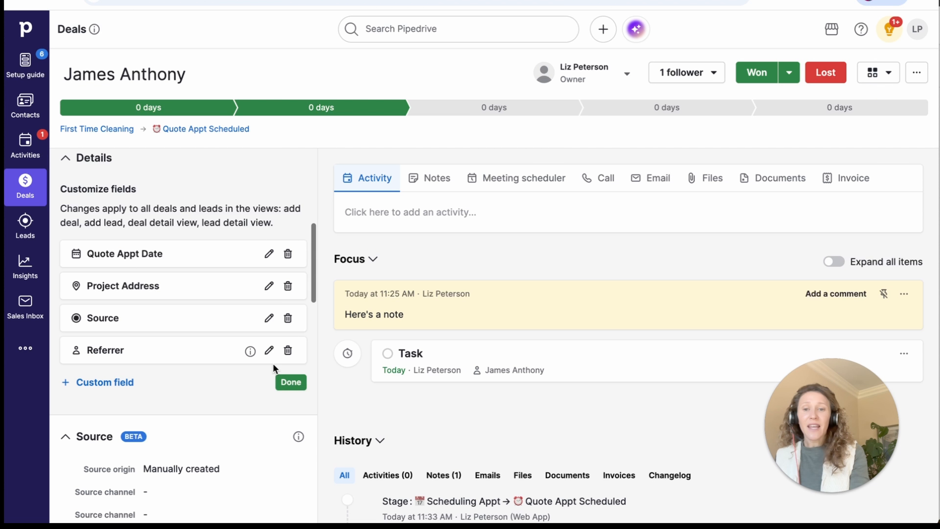
left_click(290, 382)
scroll(255, 335, "down", 2)
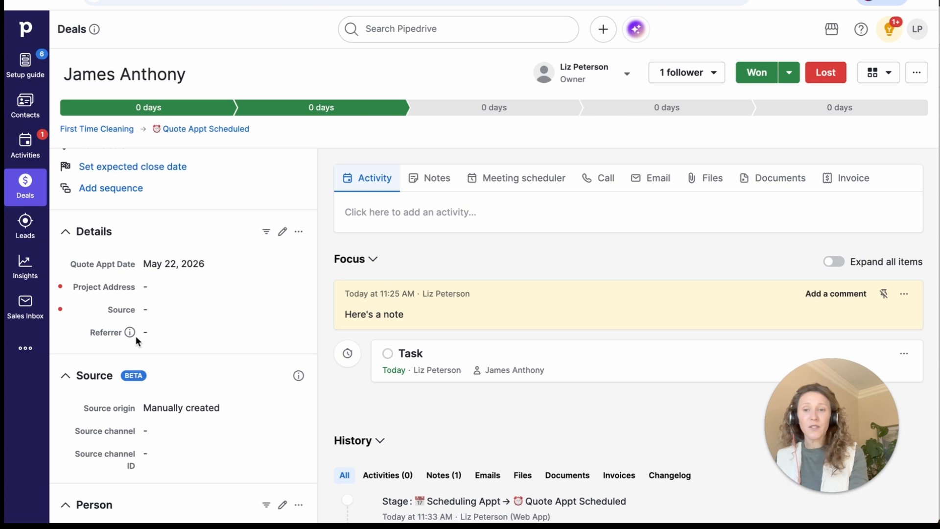
Show the other account's Deals board on the Remodel pipeline
mouse_move(130, 334)
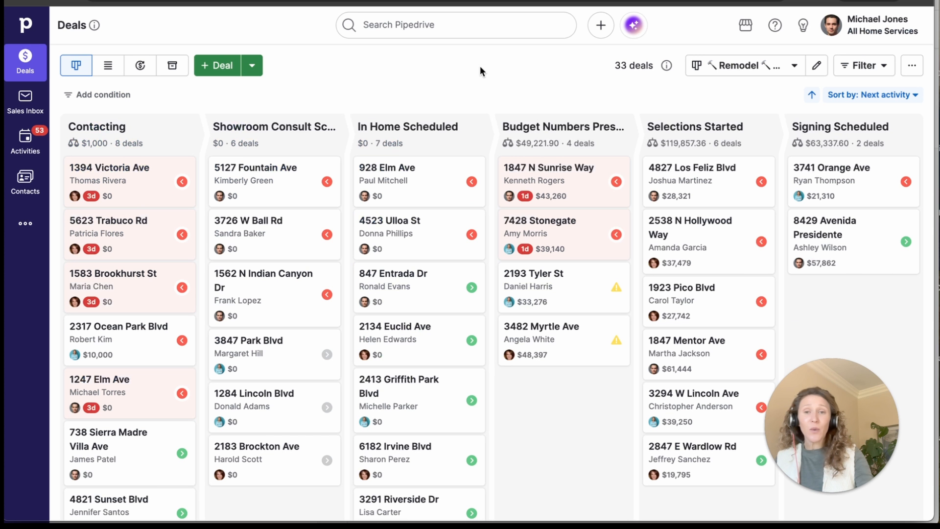
left_click(718, 67)
left_click(431, 86)
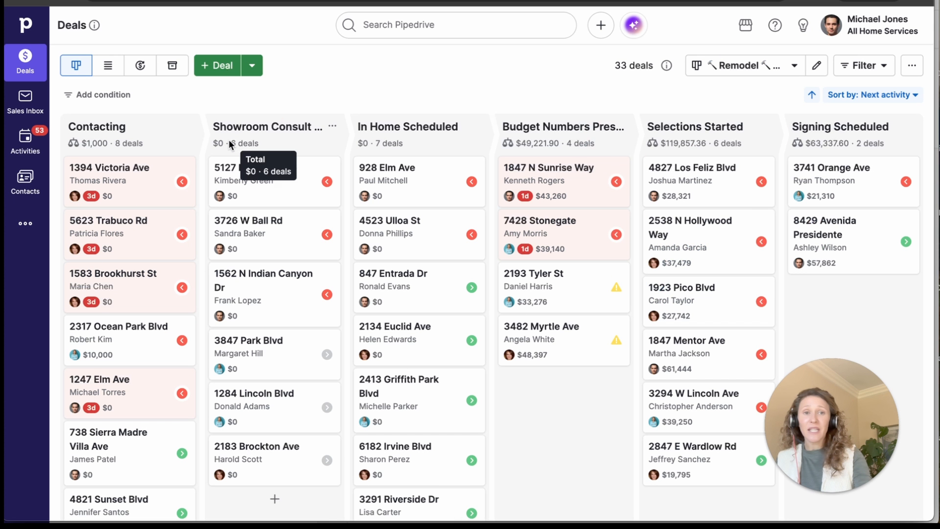
left_click(139, 191)
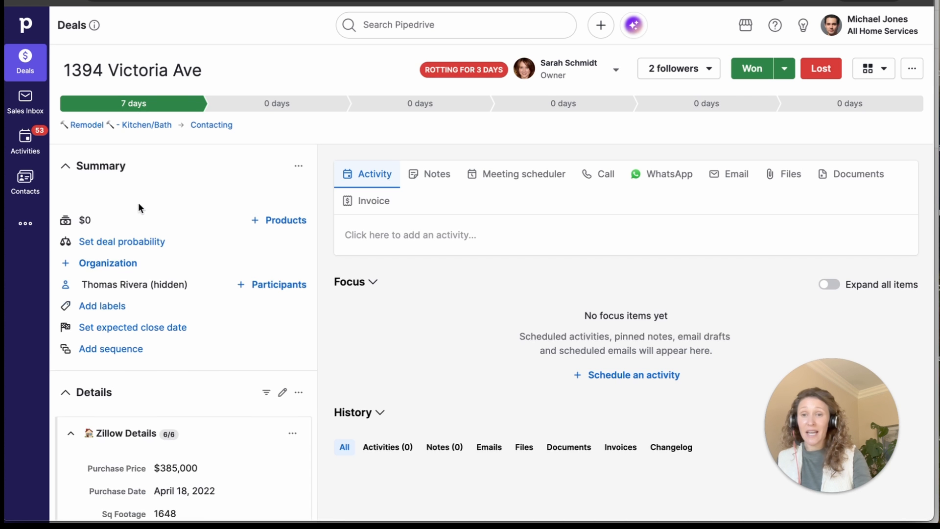
scroll(132, 219, "down", 6)
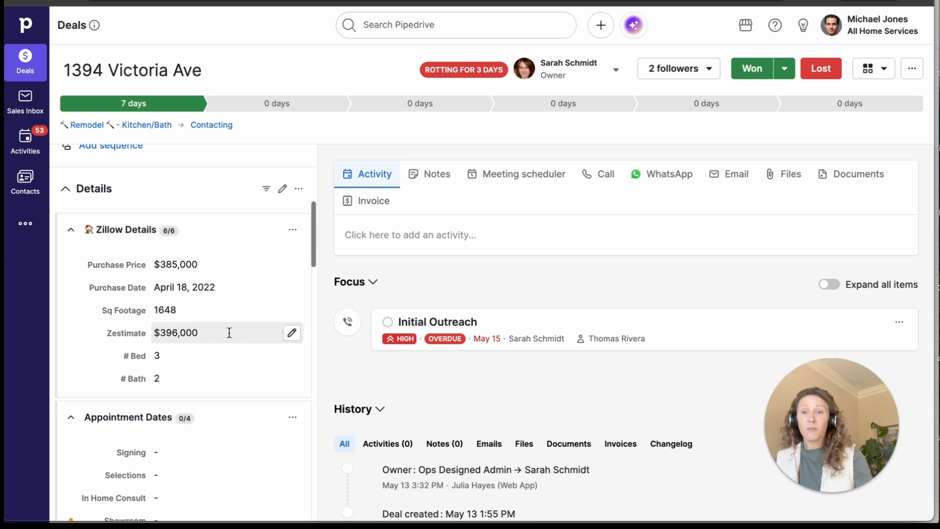
scroll(166, 388, "down", 5)
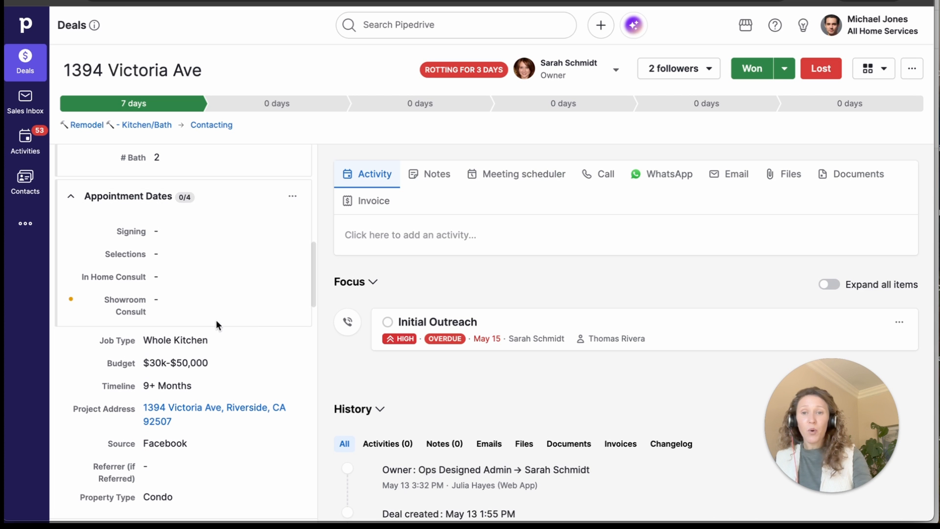
scroll(238, 245, "down", 2)
left_click_drag(122, 260, 230, 424)
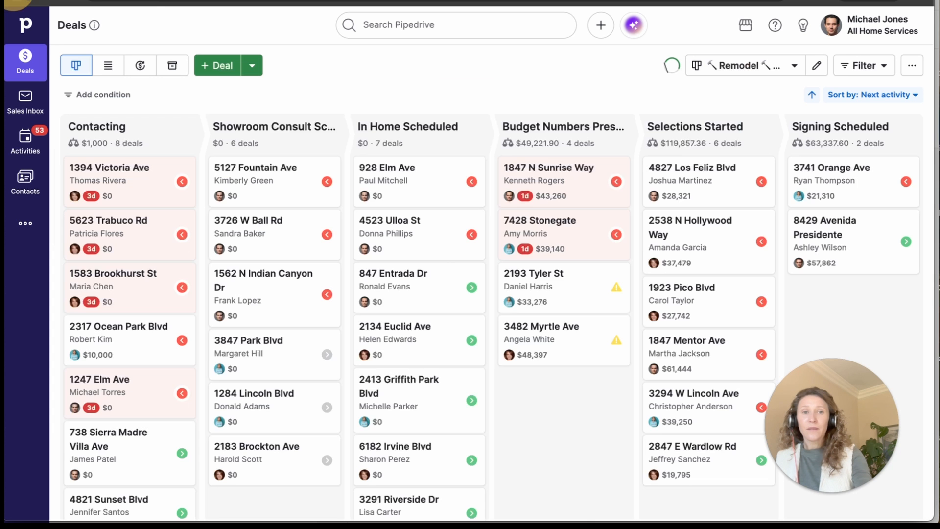
Switch the deals board to the Retail Sales pipeline
left_click(734, 65)
left_click(699, 118)
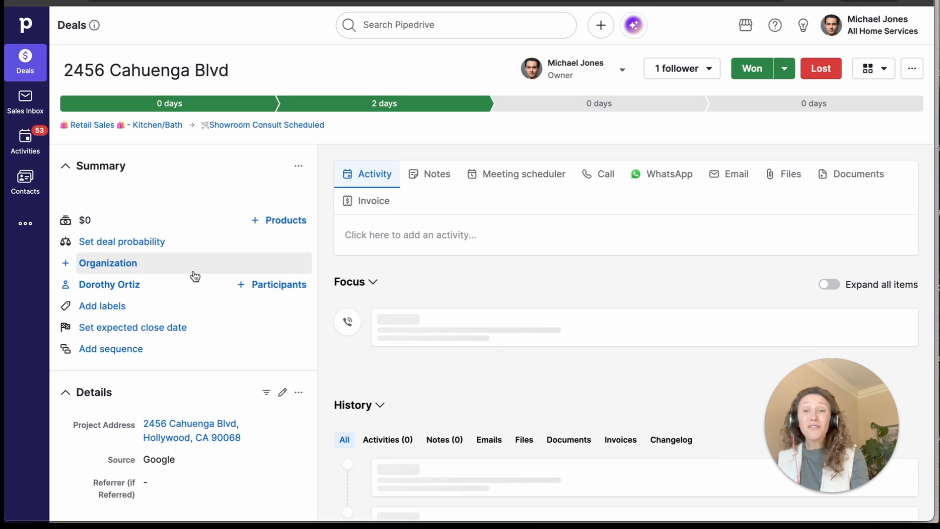
scroll(193, 272, "down", 3)
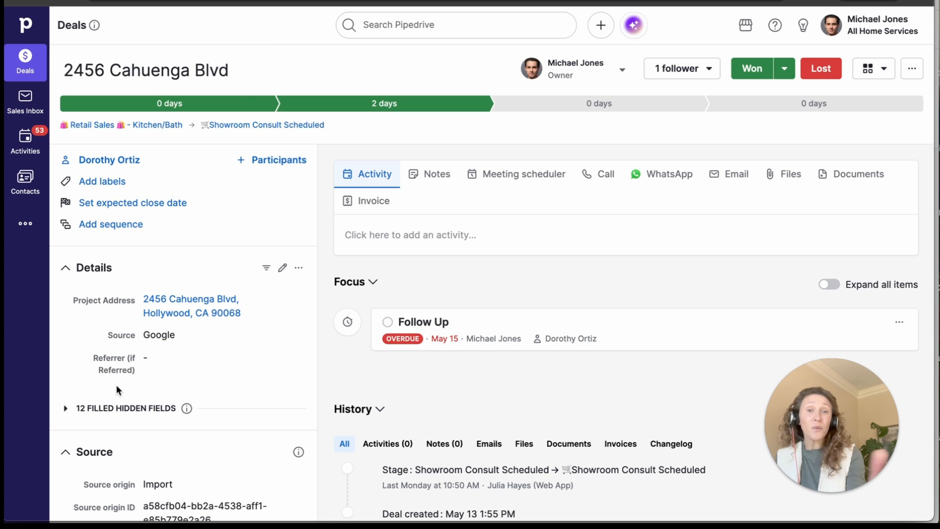
scroll(309, 252, "up", 3)
left_click(25, 60)
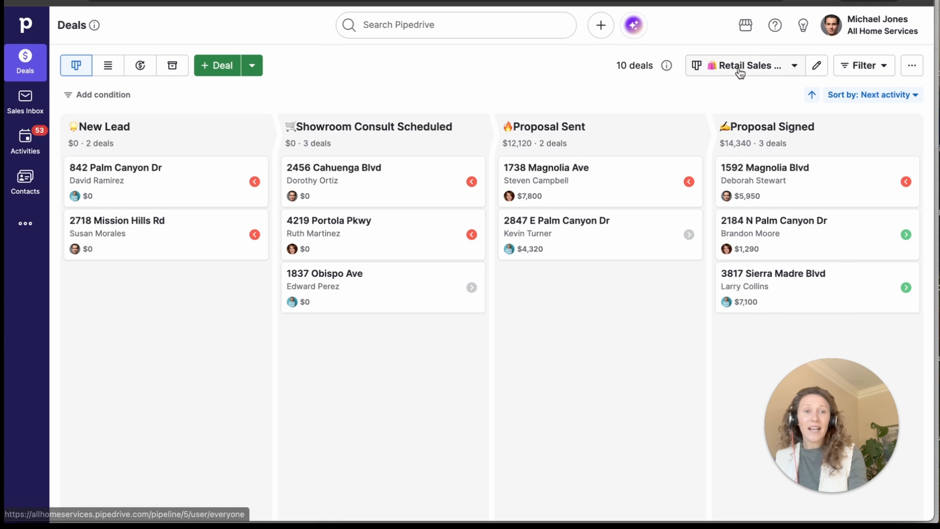
left_click(740, 68)
left_click(720, 158)
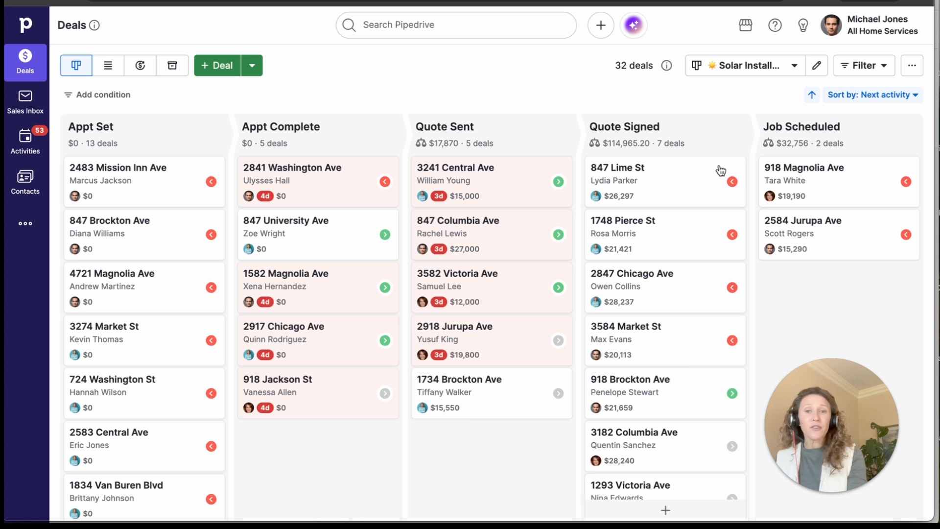
left_click(274, 180)
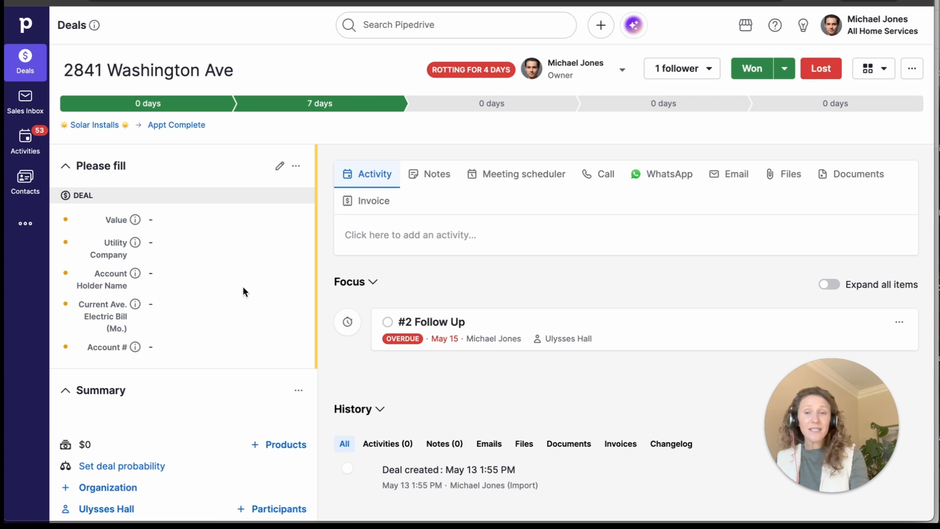
scroll(243, 286, "down", 8)
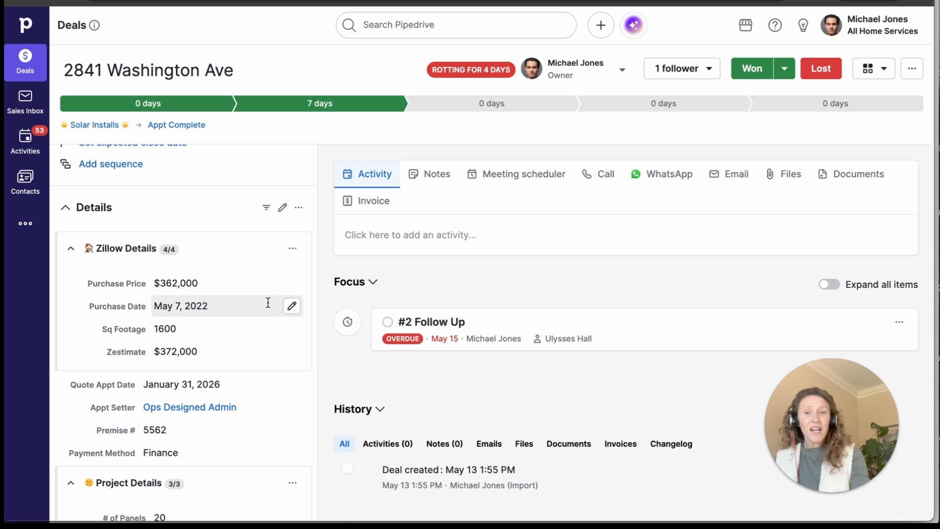
scroll(268, 302, "down", 5)
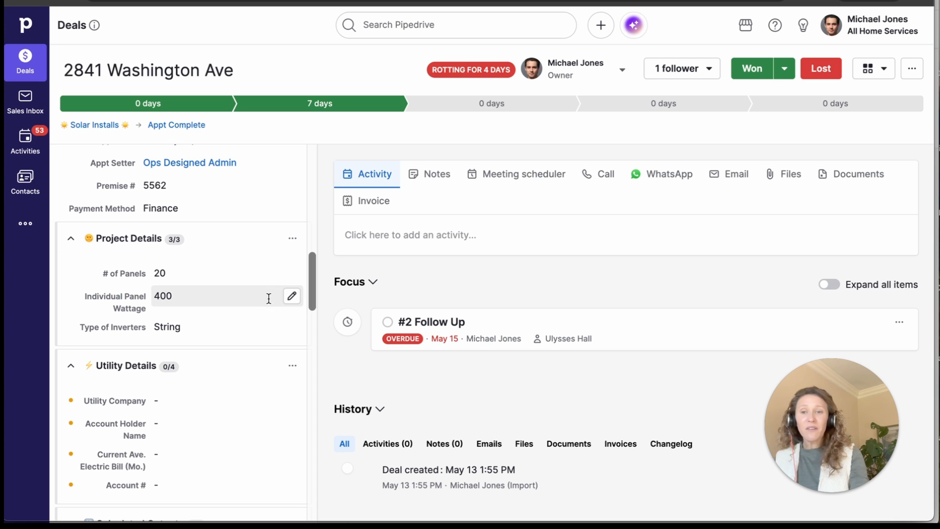
scroll(254, 250, "down", 2)
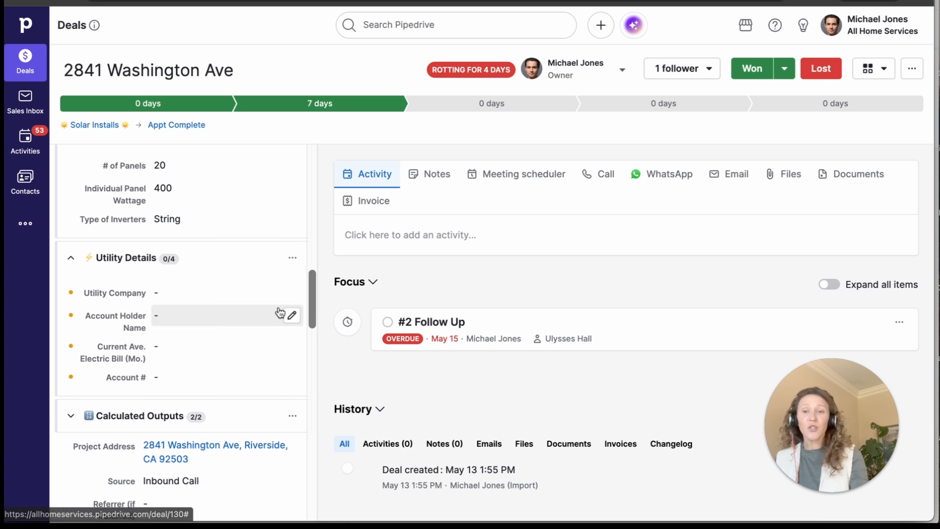
scroll(137, 387, "down", 1)
left_click(112, 376)
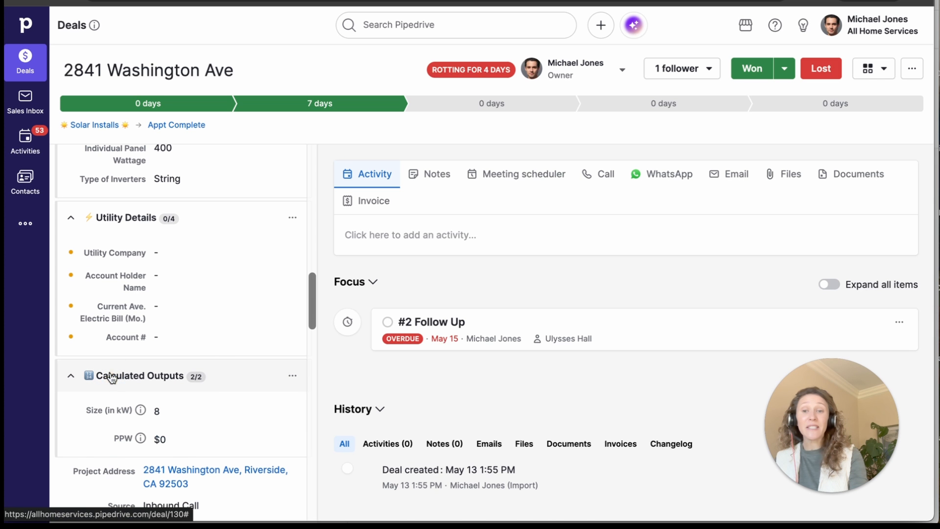
scroll(112, 378, "down", 1)
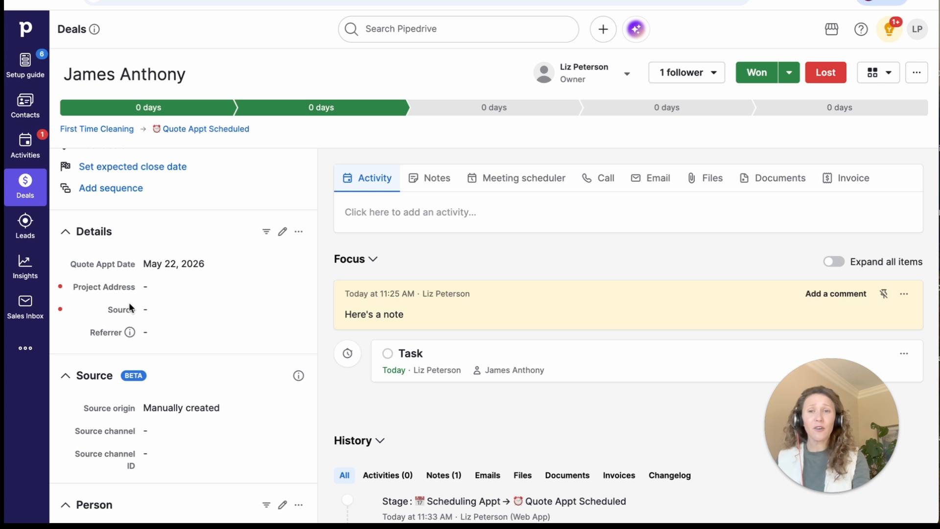
scroll(129, 306, "up", 2)
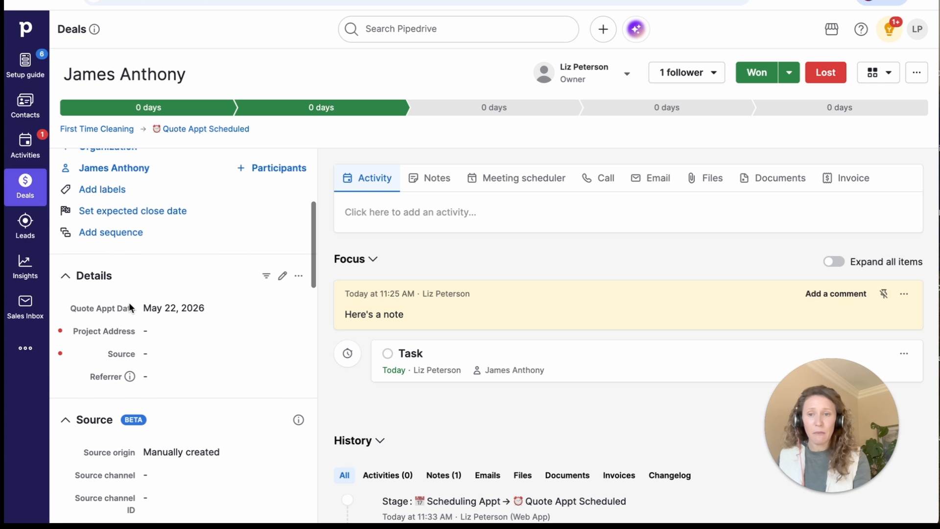
scroll(128, 301, "up", 2)
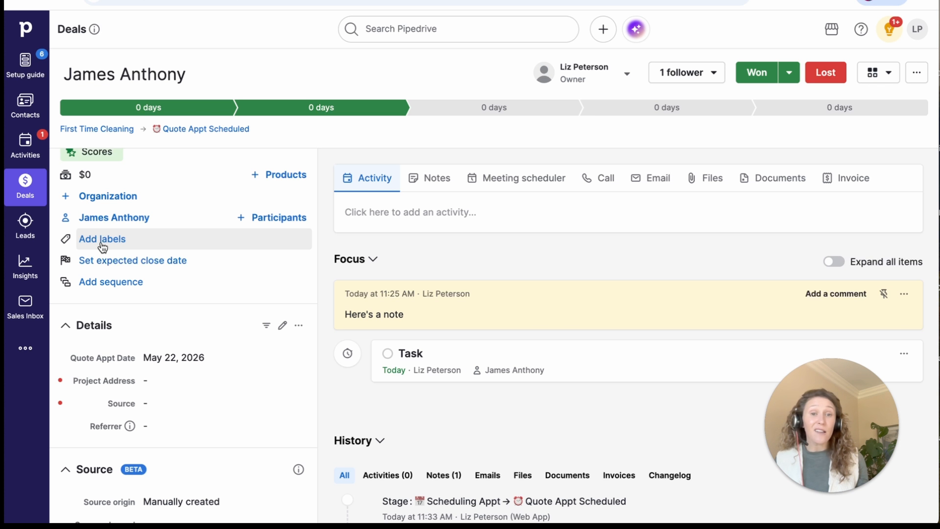
left_click(26, 184)
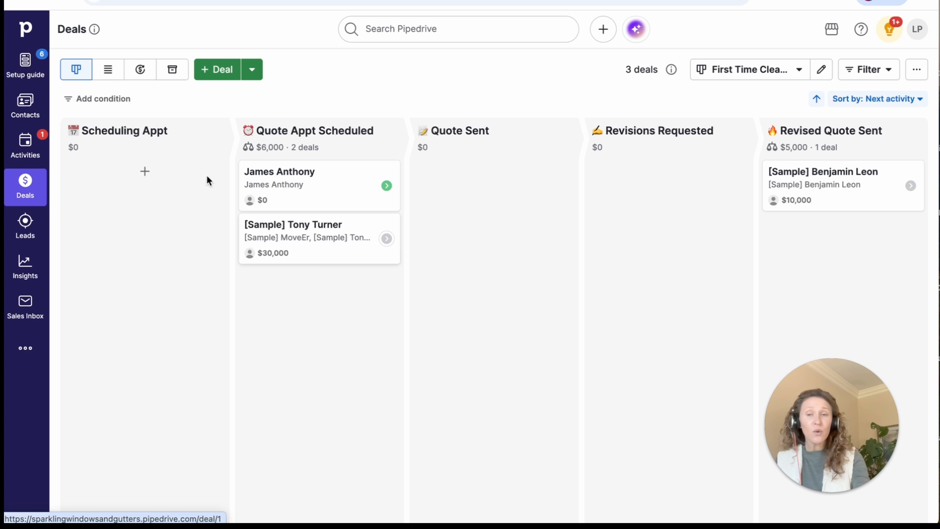
left_click(21, 1)
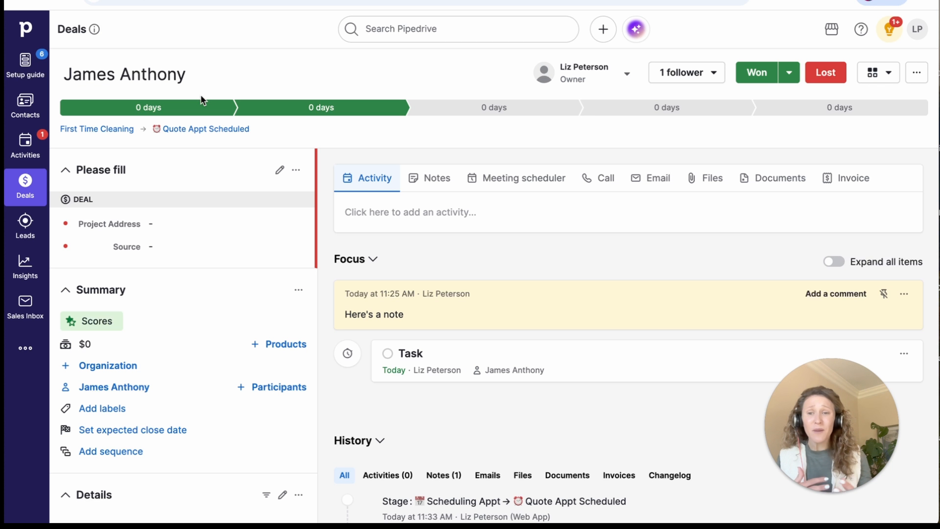
Create a yellow Gutter Cleaning label and a purple Window Cleaning label
left_click(96, 408)
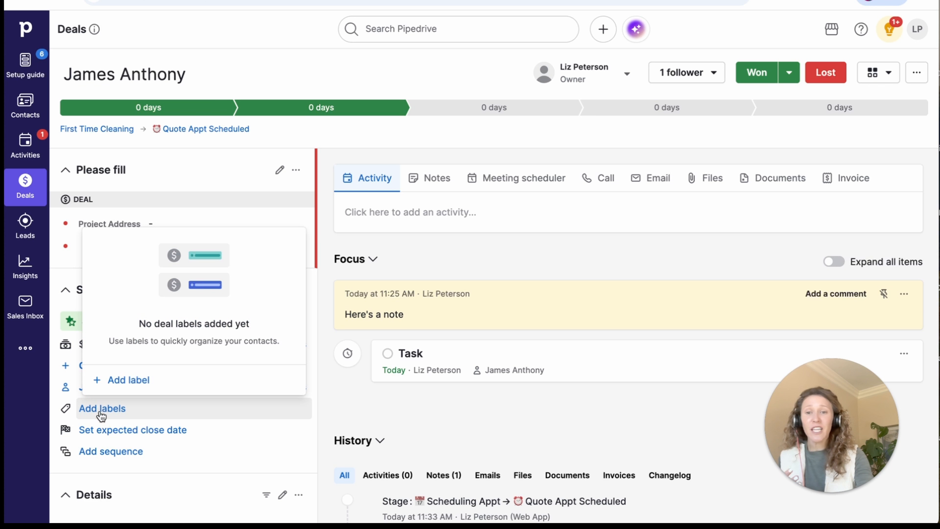
left_click(125, 378)
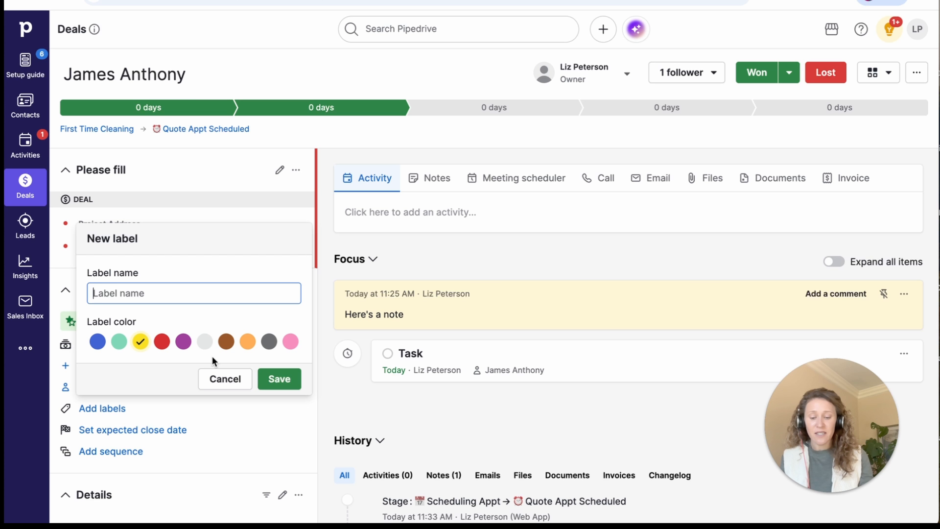
type("Gutter Cleaning")
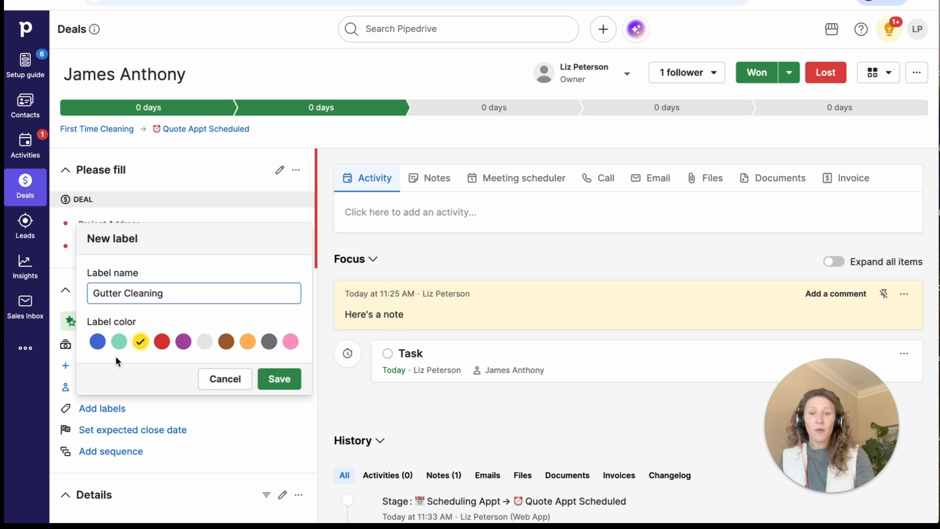
left_click(280, 379)
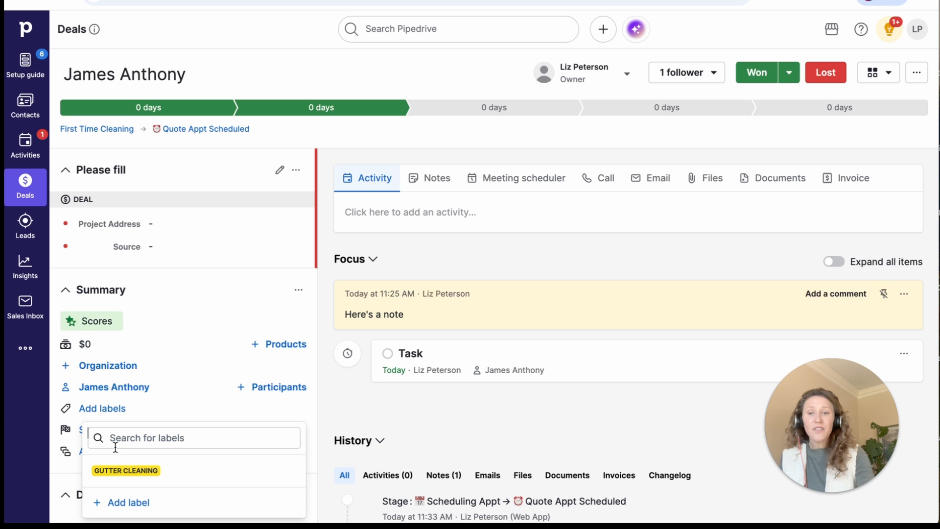
left_click(125, 502)
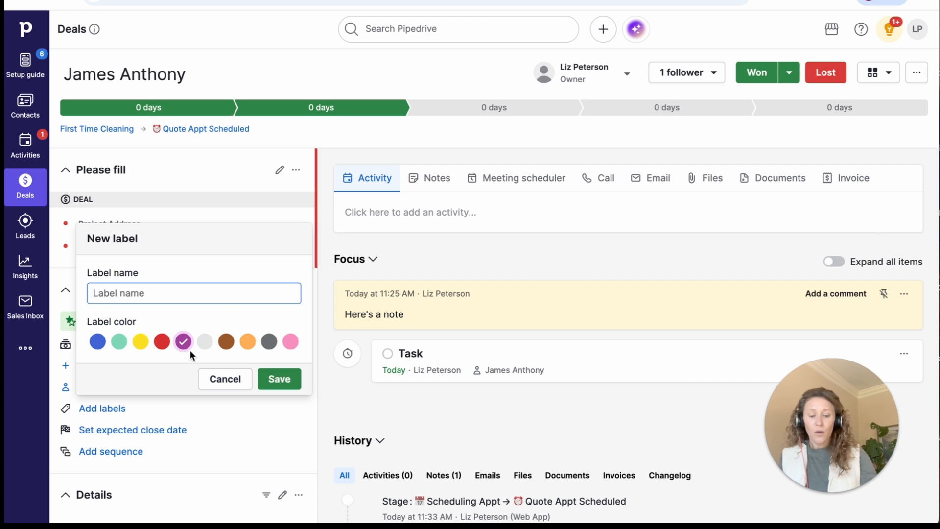
type("Window Cleaning")
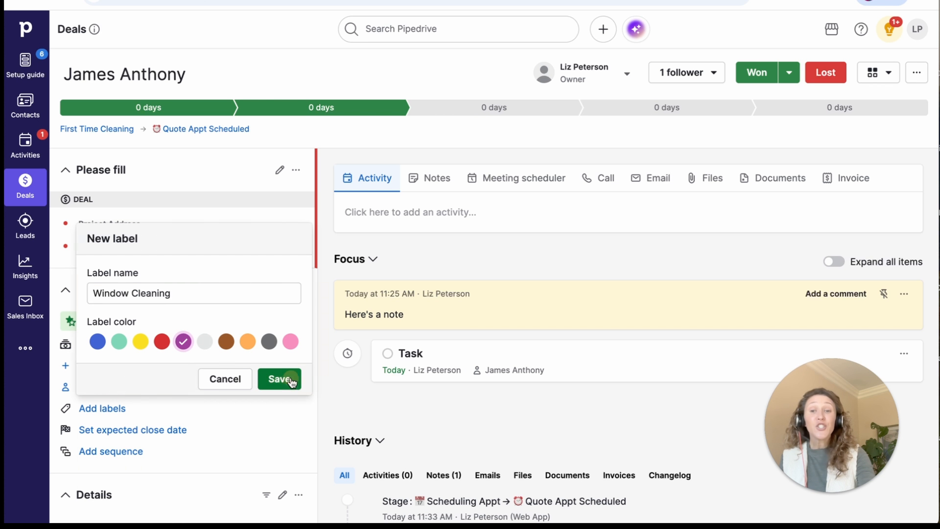
left_click(291, 380)
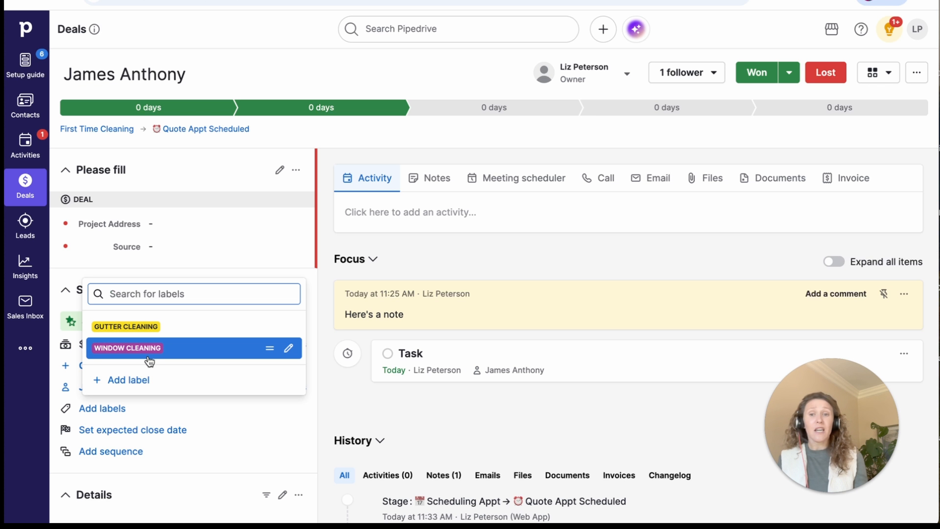
left_click(430, 401)
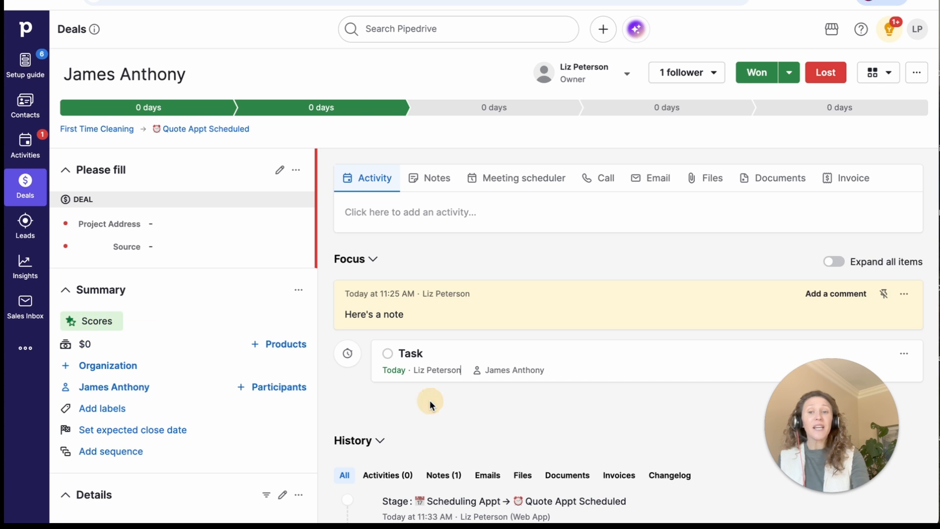
Tag the deal with both Window Cleaning and Gutter Cleaning labels
left_click(149, 411)
left_click(169, 349)
left_click(182, 327)
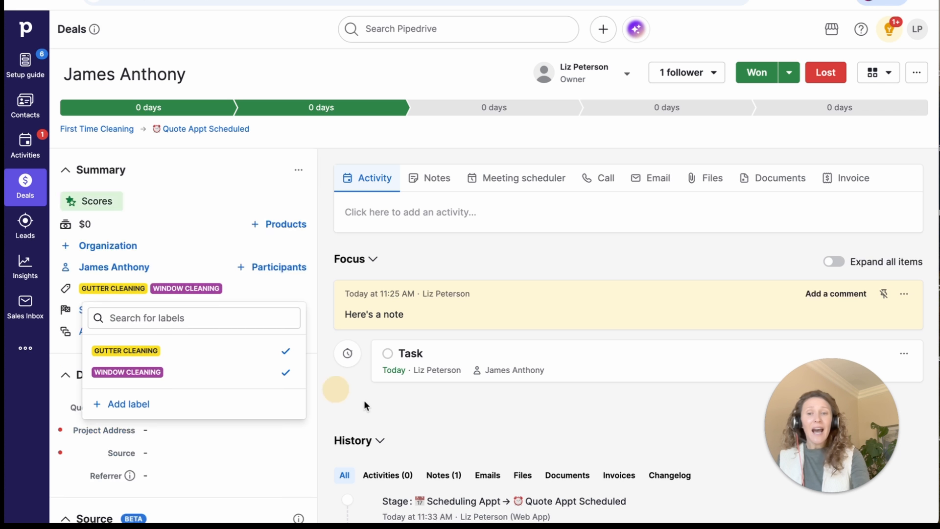
left_click(438, 430)
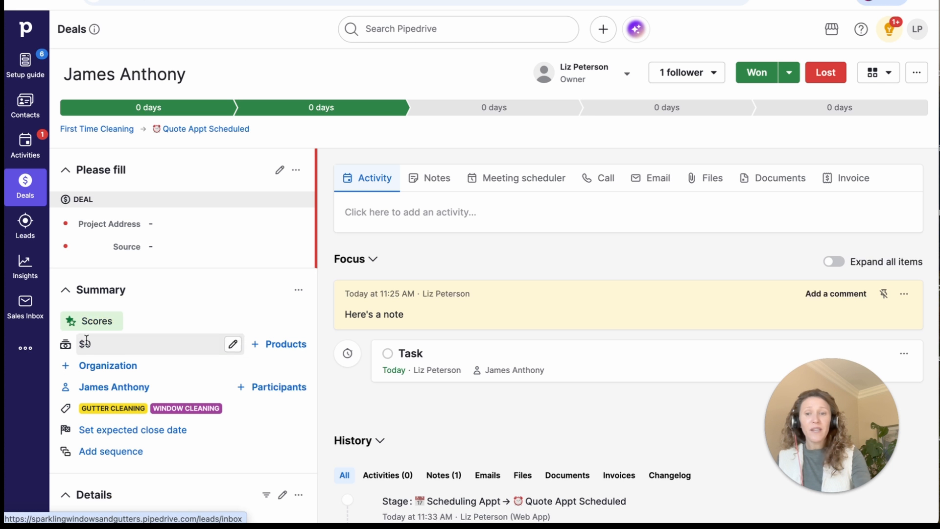
Return to the deals pipeline board
left_click(25, 185)
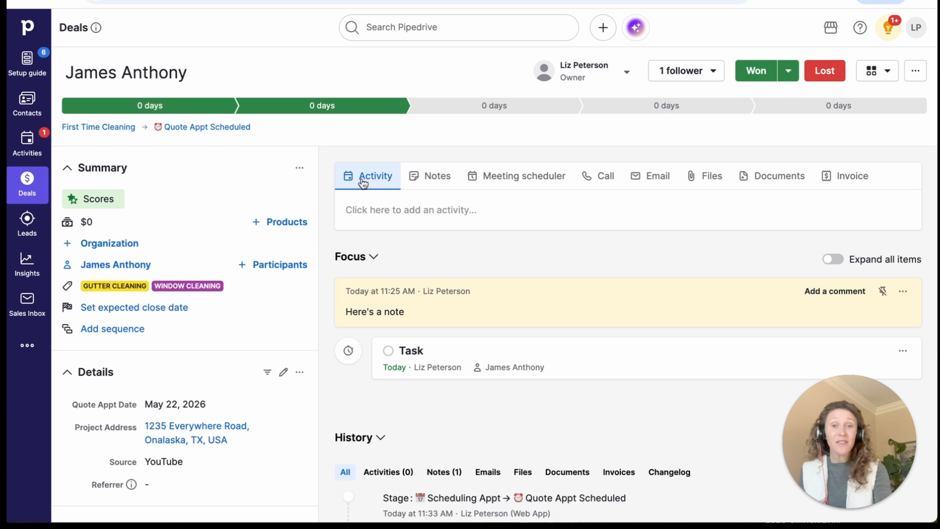
Mark the current task done and schedule a new task for May 27, 2026
left_click(389, 352)
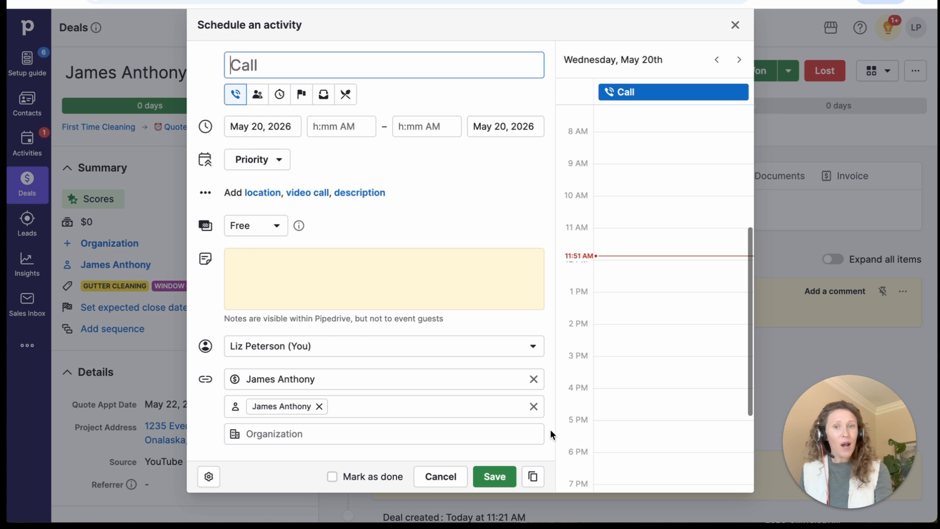
left_click(279, 94)
left_click(281, 122)
left_click(298, 296)
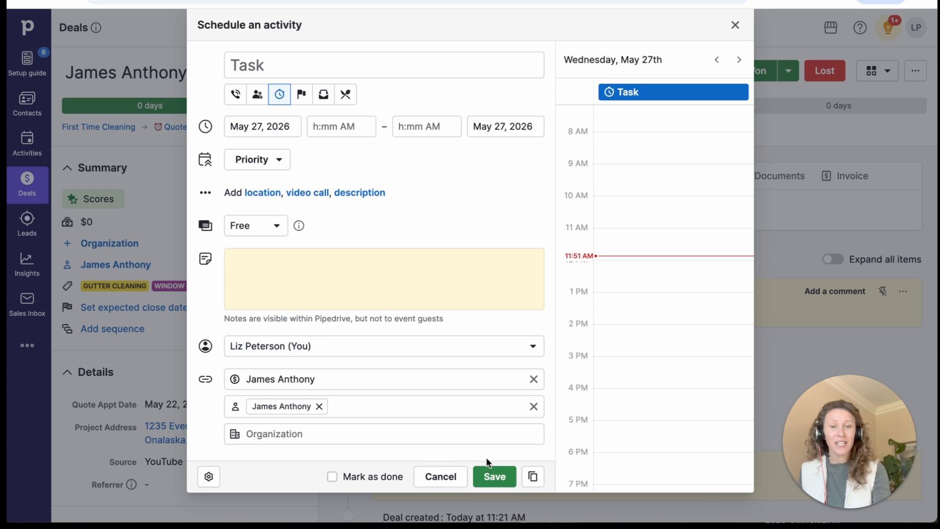
left_click(494, 475)
left_click_drag(98, 424, 116, 473)
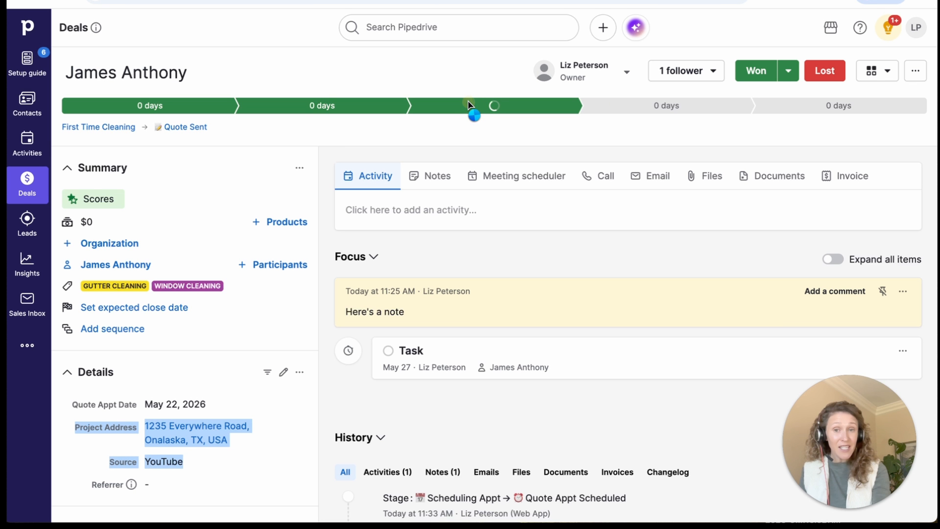
left_click(27, 184)
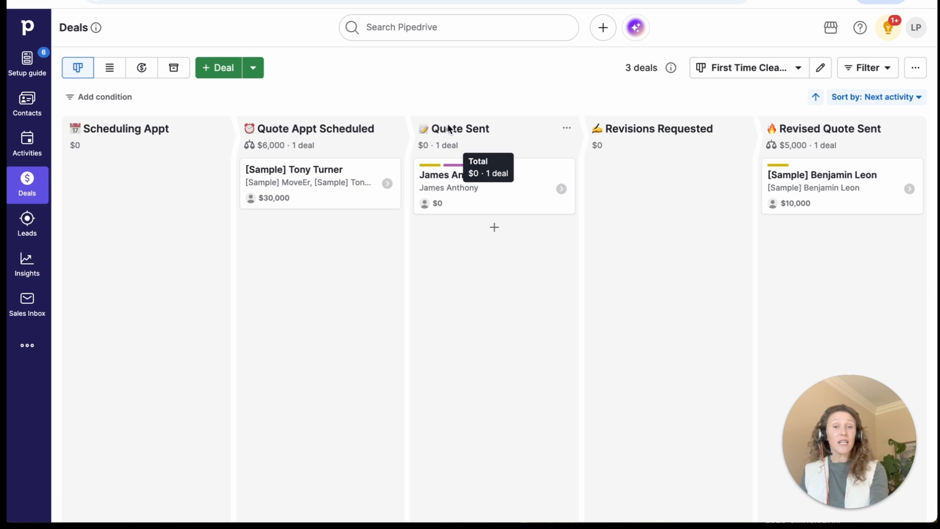
left_click_drag(526, 211, 336, 252)
left_click(336, 256)
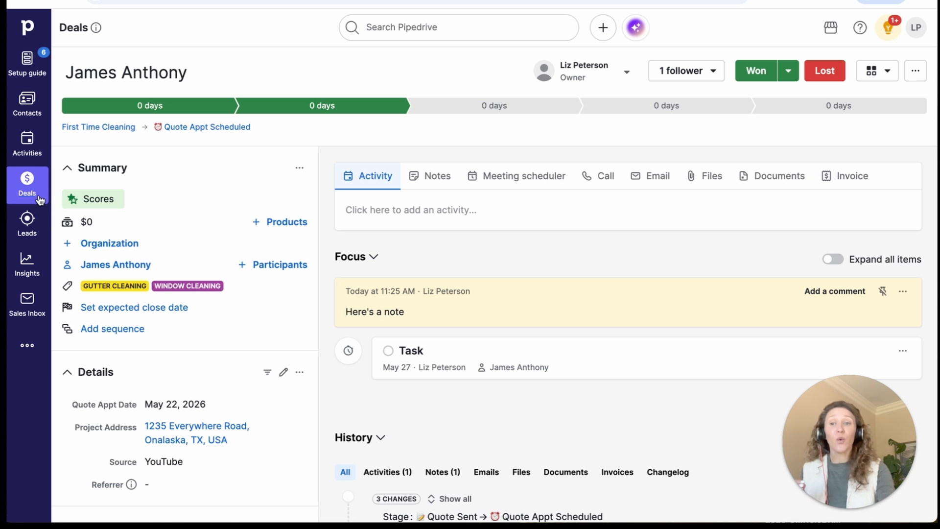
left_click(26, 182)
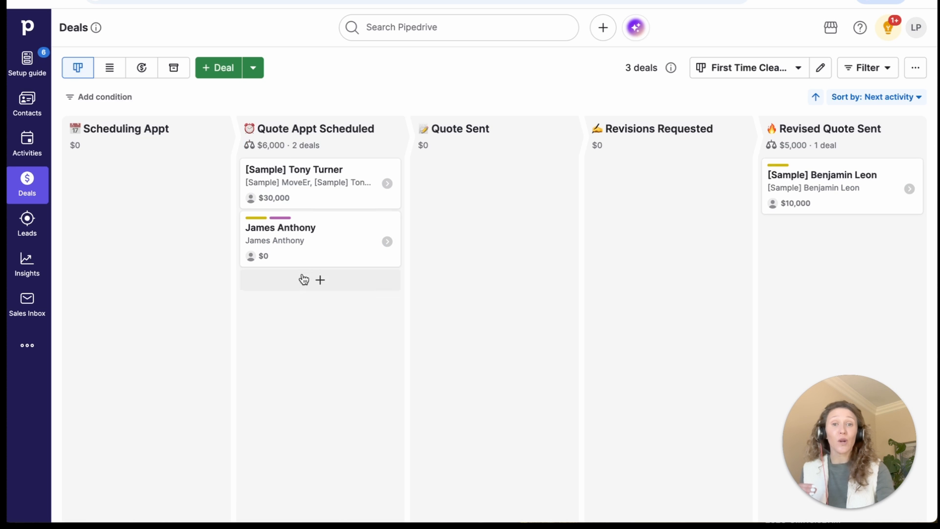
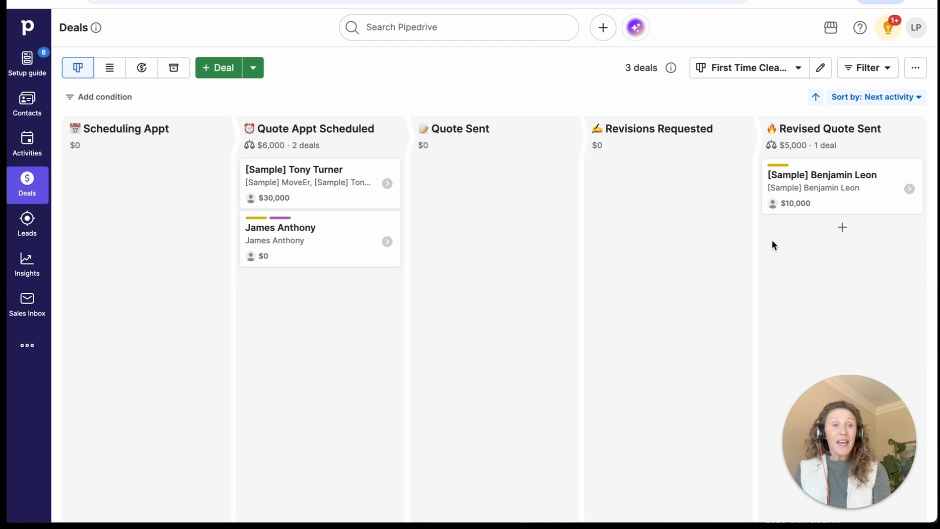
Mark the [Sample] Benjamin Leon deal as won with no follow-up activity, then return to the board
left_click(810, 205)
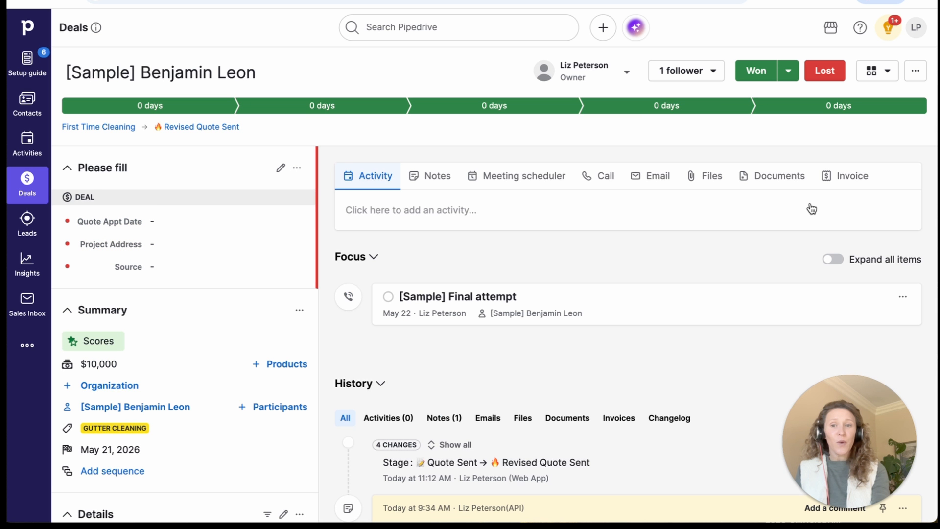
left_click(749, 70)
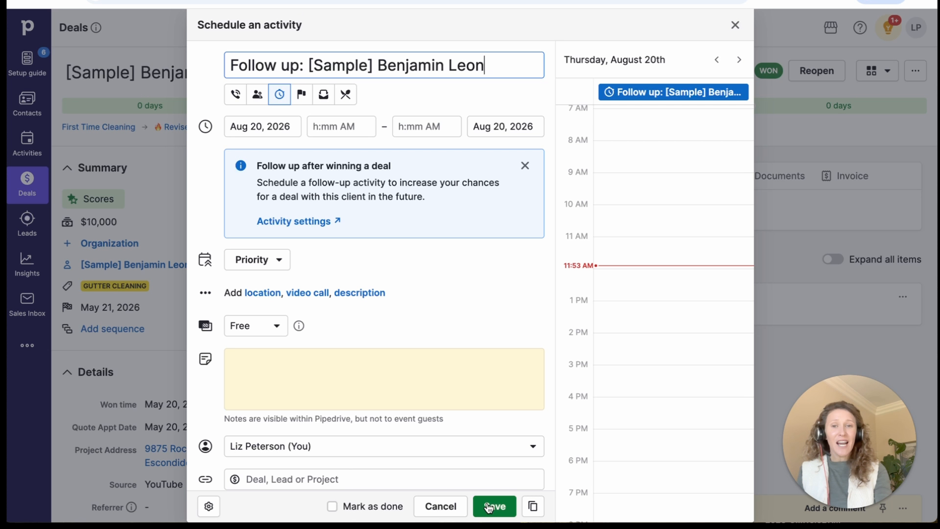
left_click(441, 506)
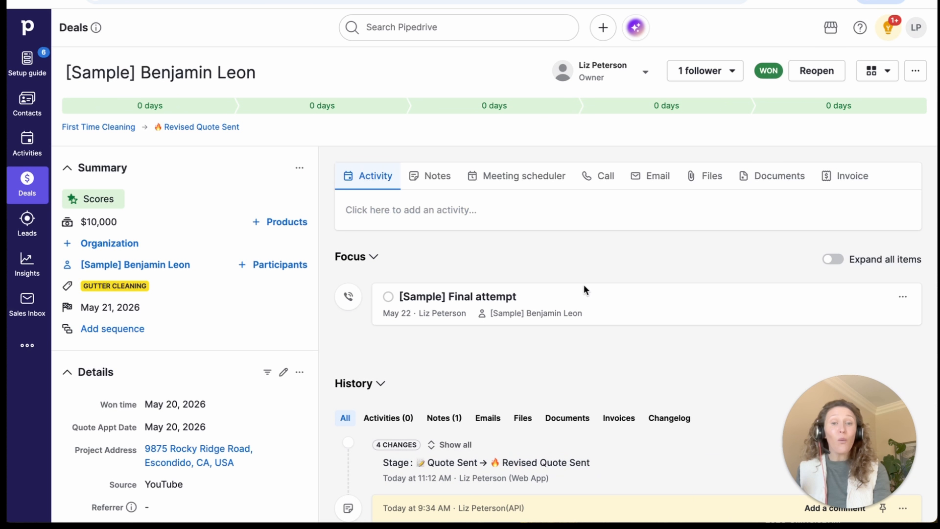
left_click(27, 180)
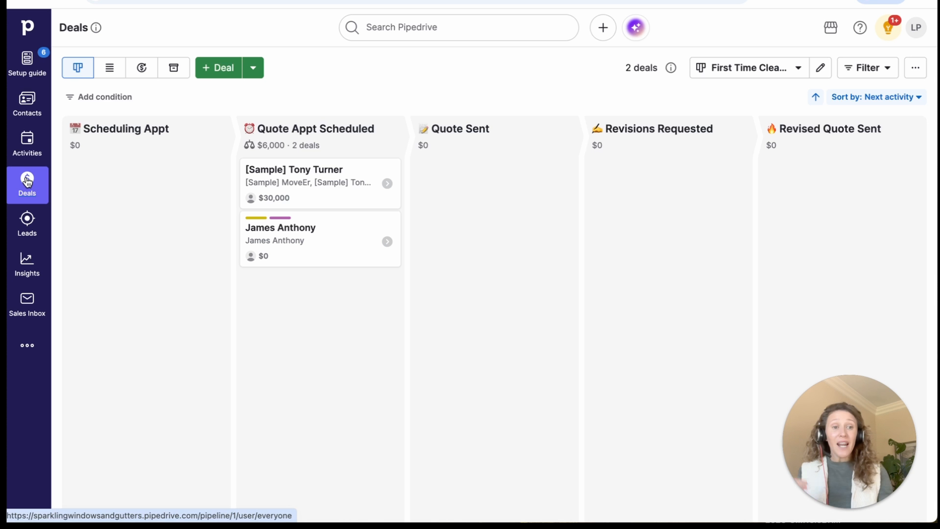
Apply the All won deals filter to the board, then clear it
mouse_move(284, 146)
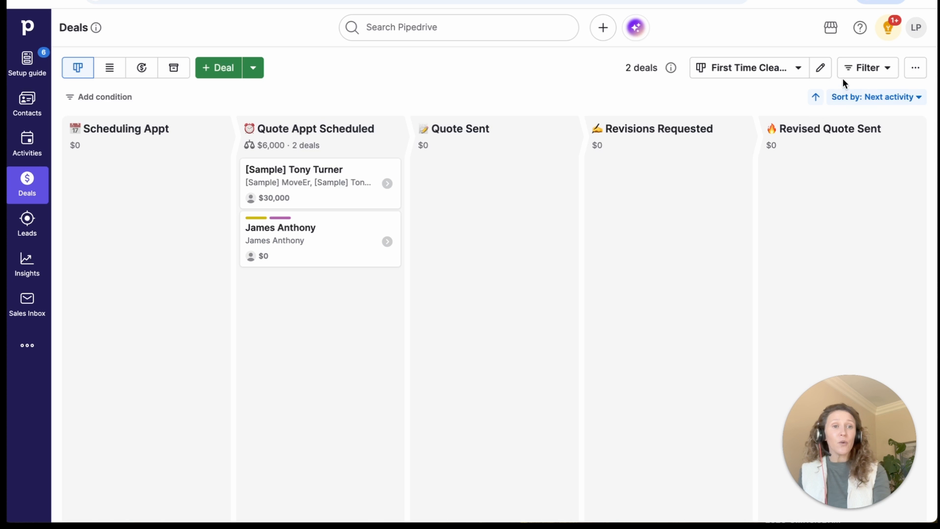
left_click(861, 68)
type("won")
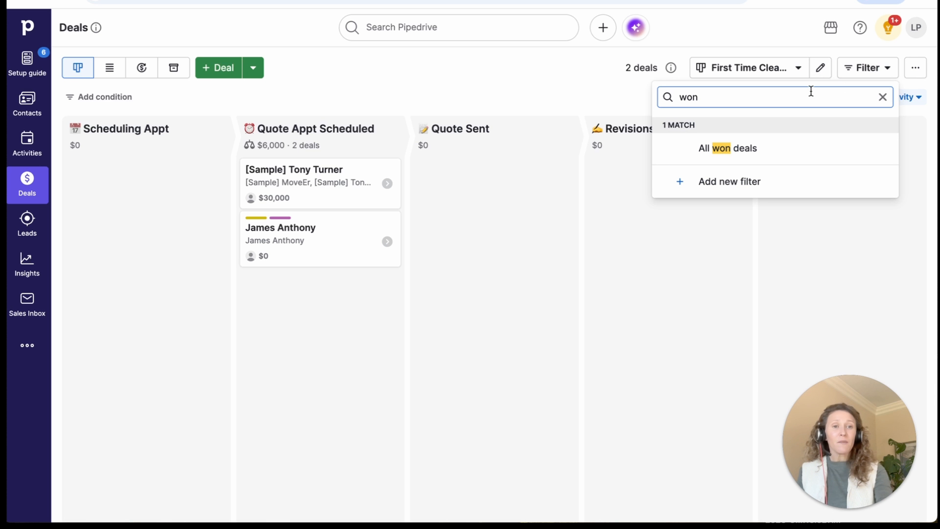
left_click(816, 146)
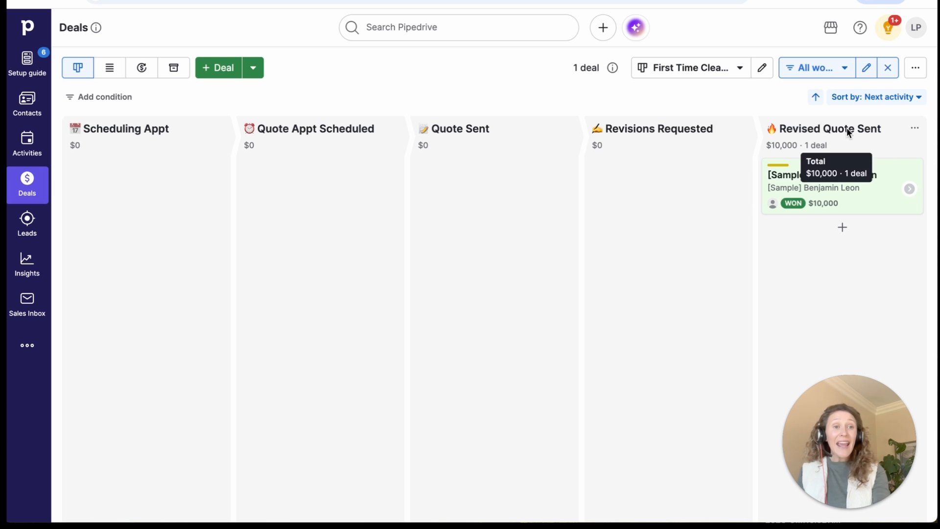
left_click(888, 68)
left_click(509, 30)
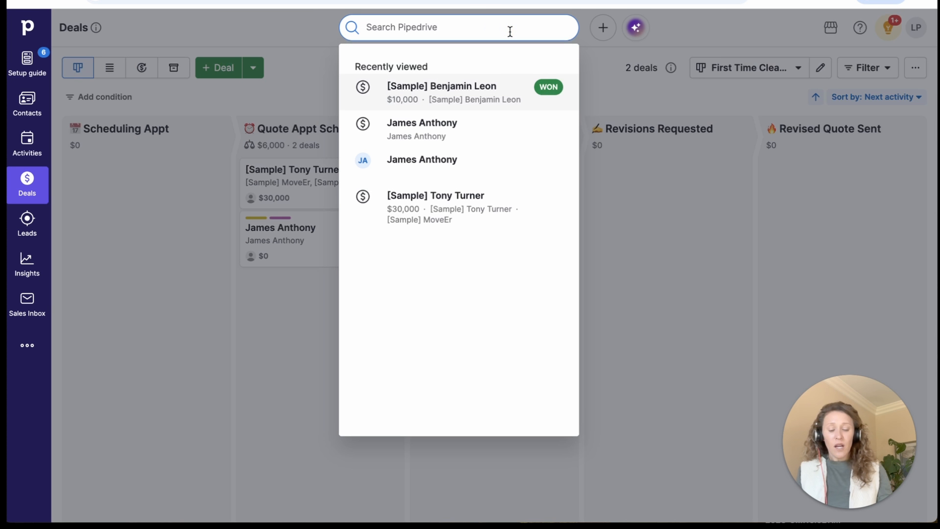
type("benj")
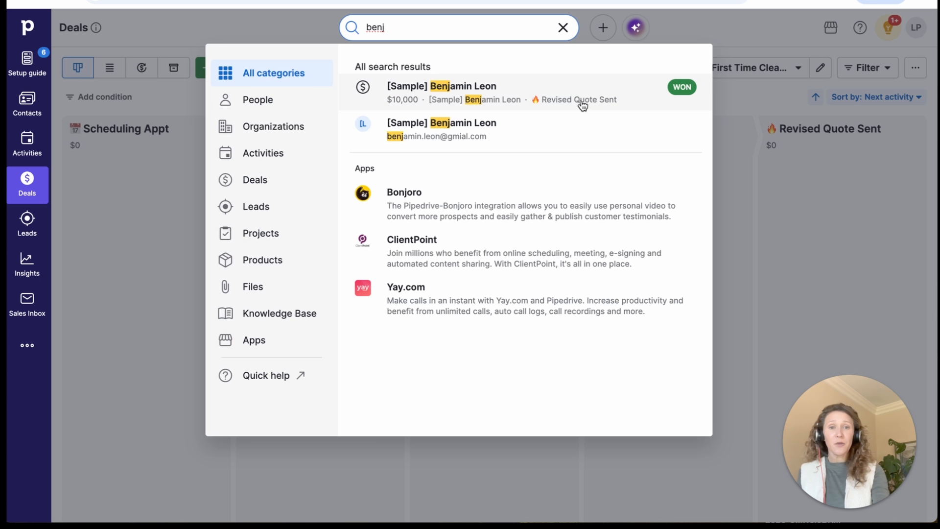
left_click(595, 86)
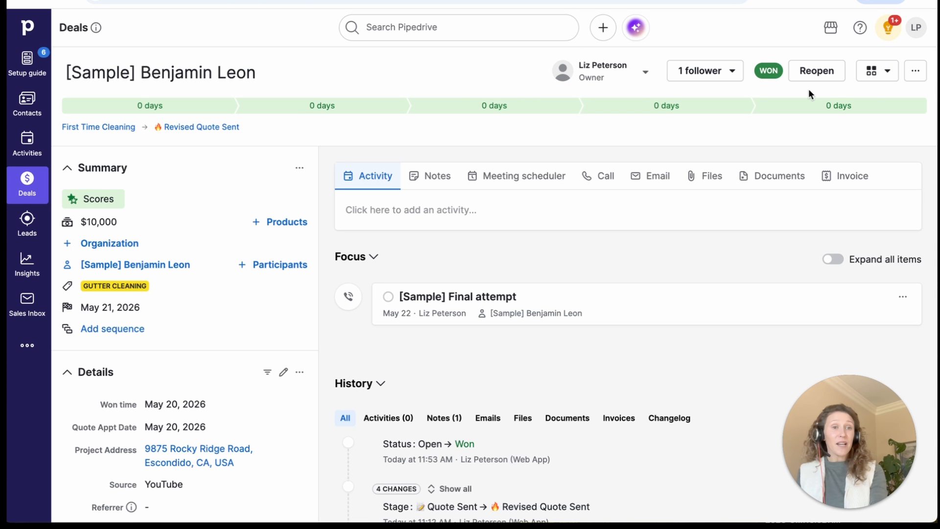
Return to the First Time Cleaning pipeline board
left_click(27, 183)
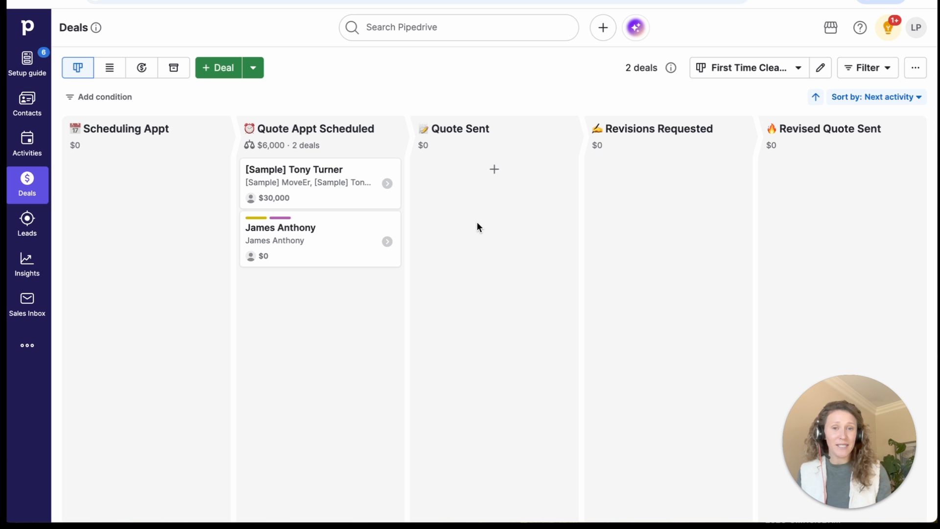
Open the James Anthony deal and bring up its Mark as Lost form
left_click(341, 240)
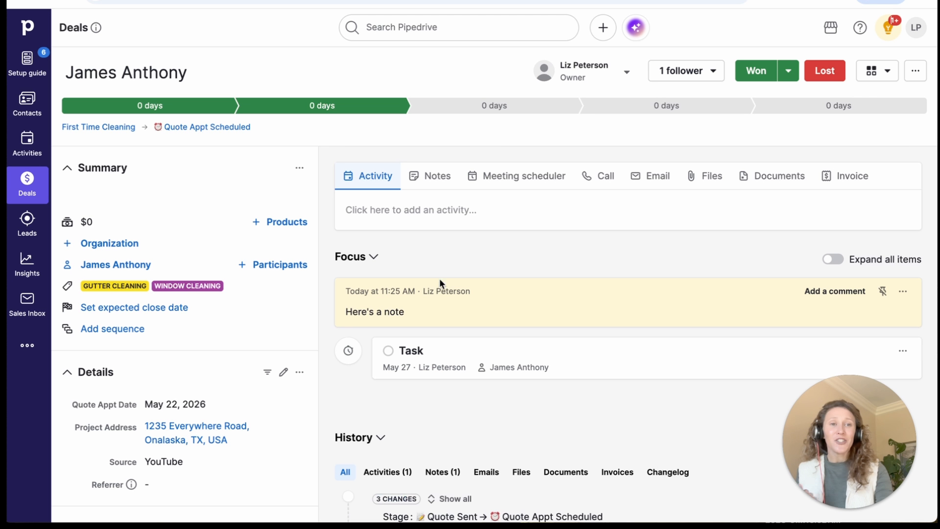
mouse_move(439, 287)
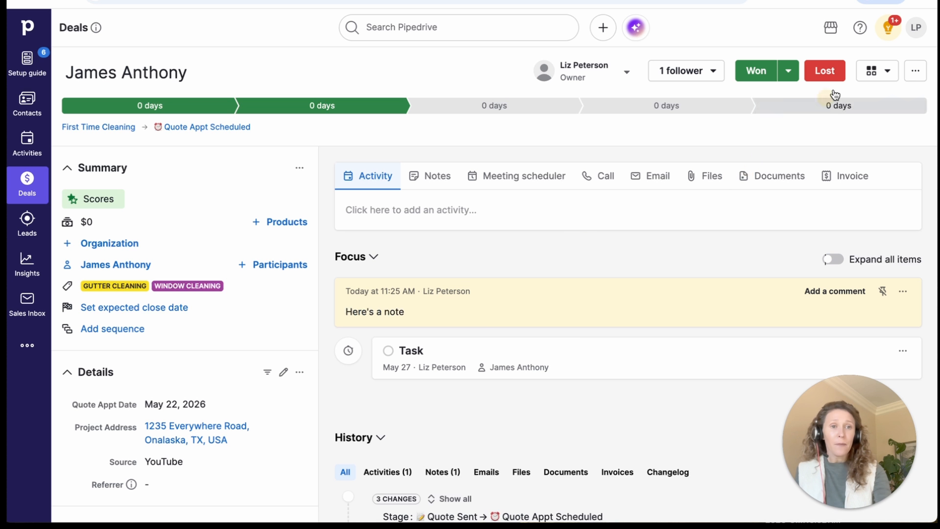
left_click(835, 73)
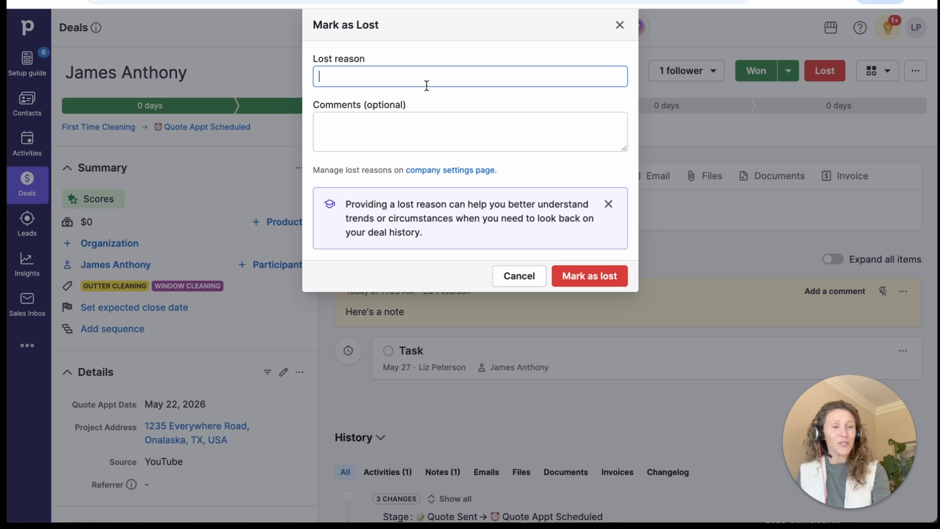
Go to the Lost reasons settings and add 'No Response' as a lost reason
left_click(460, 171)
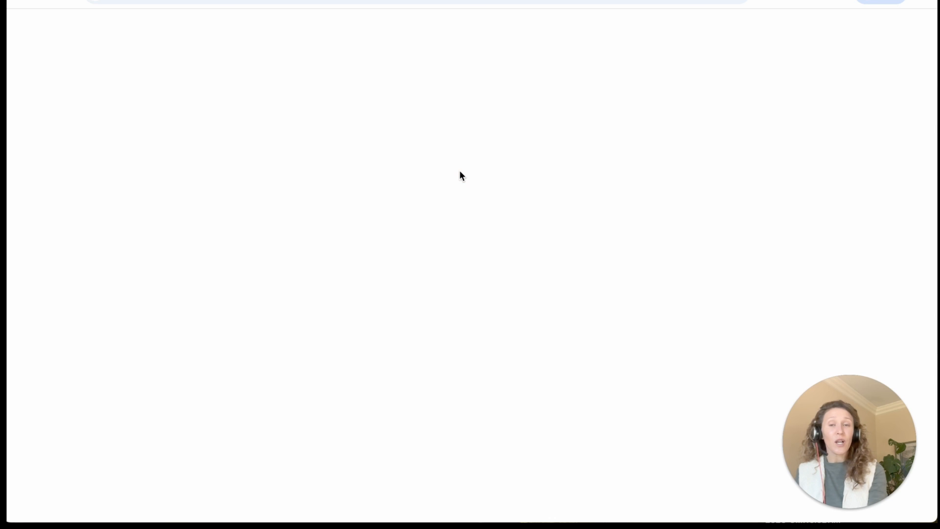
left_click(274, 192)
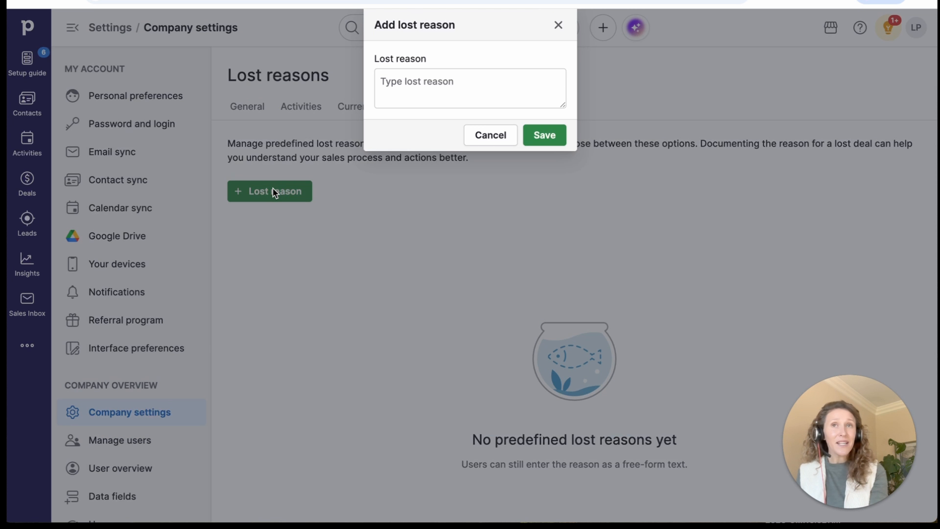
left_click(430, 58)
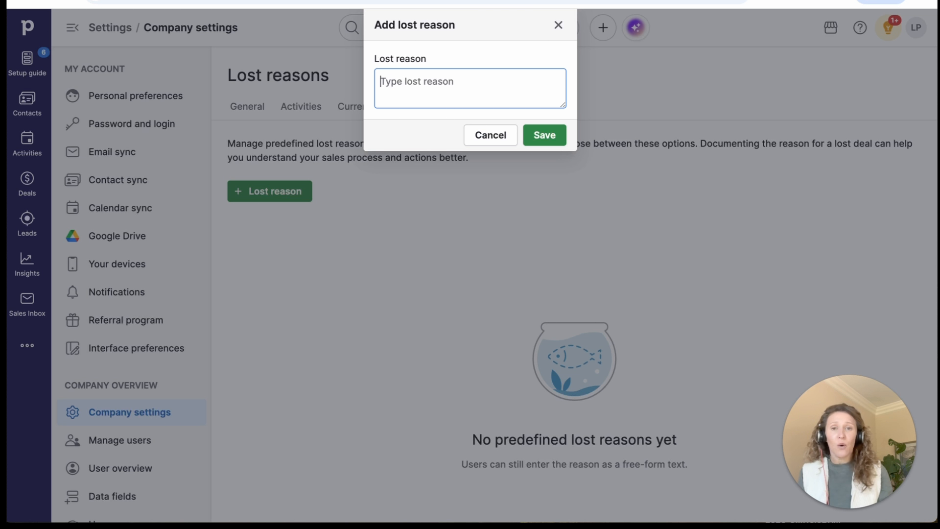
type("No Response")
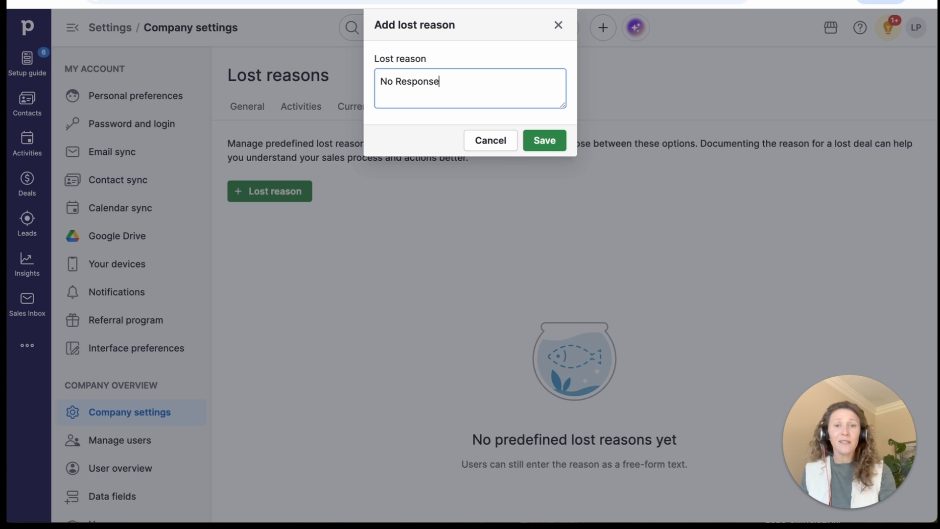
left_click(380, 80)
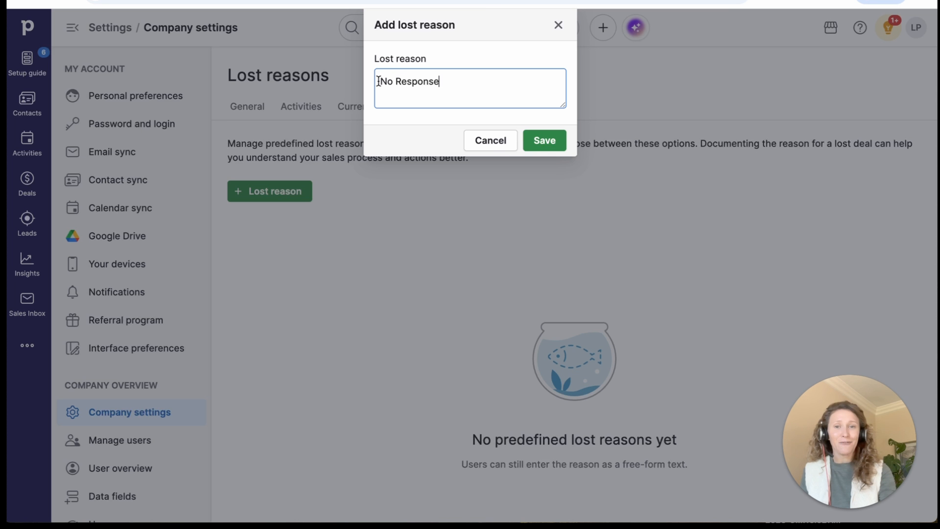
left_click(544, 141)
Add 'Pricing / Price too High' and enter 'Went with a Competitor' as lost reasons
left_click(297, 191)
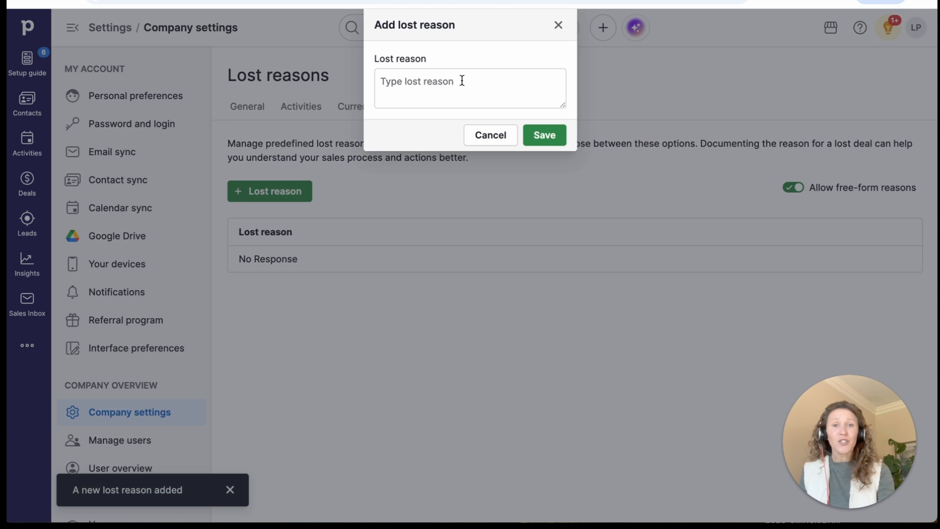
type("Pricing / Pr")
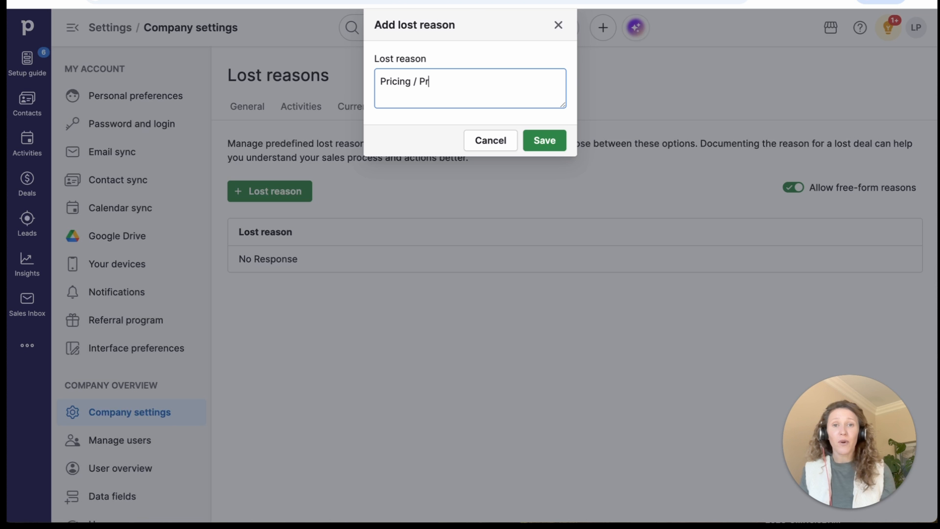
type("ice too High")
key("Return")
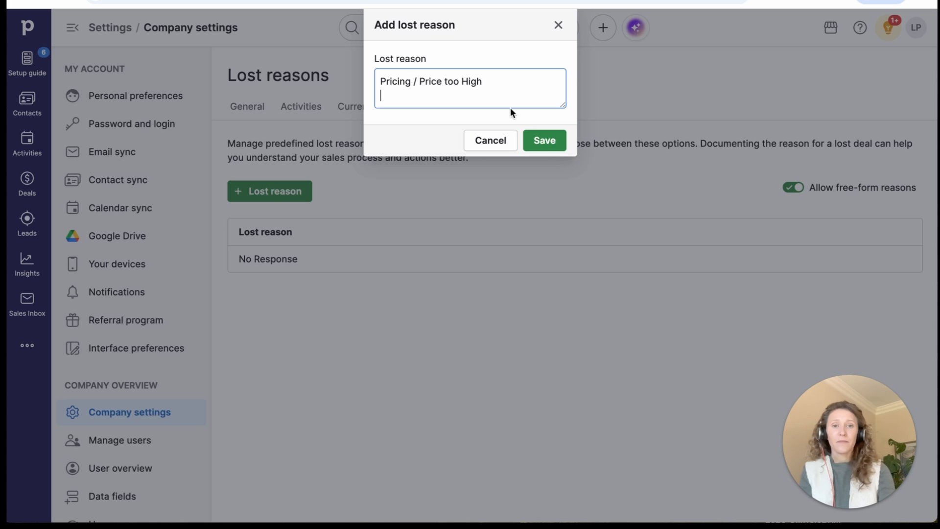
left_click(413, 84)
type("Went w")
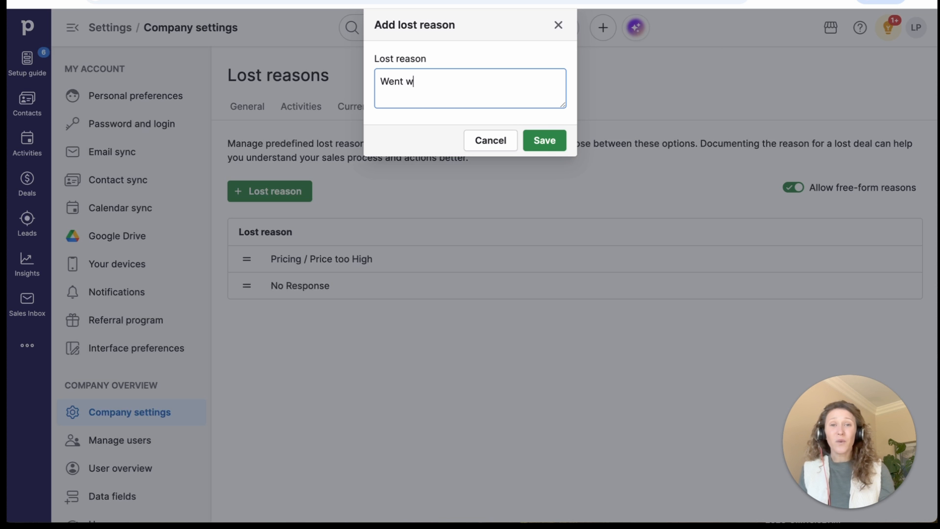
type("ith a Competitor")
Save 'Went with a Competitor' and add 'Project on Hold' as lost reasons
key("Return")
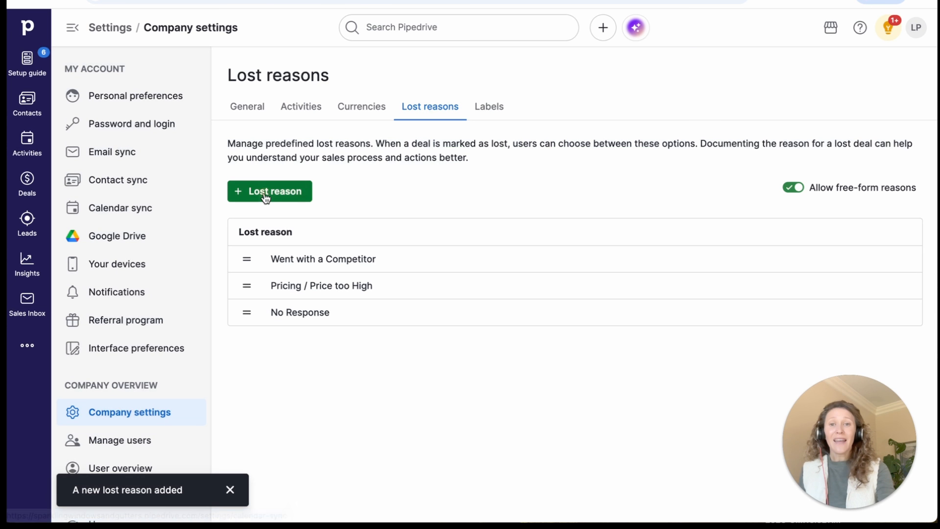
left_click(265, 192)
left_click(396, 83)
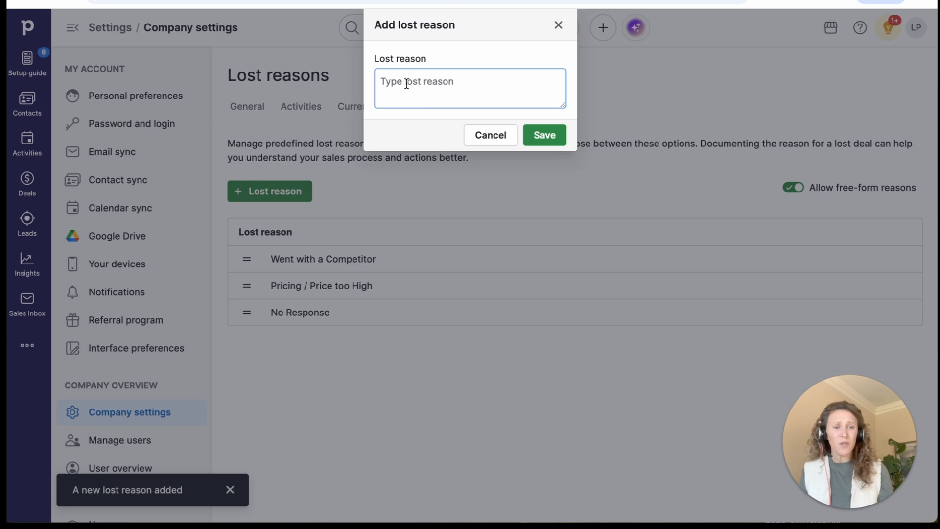
type("Project ")
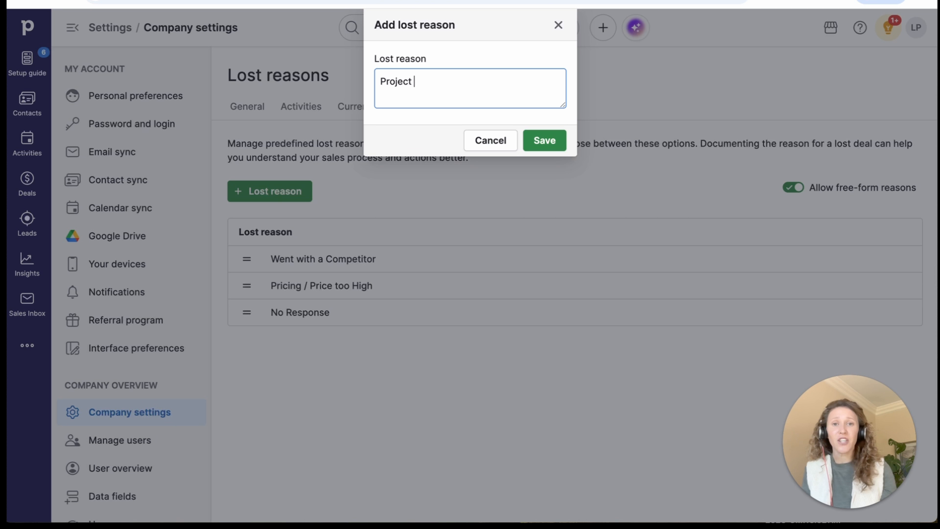
type("on Hold")
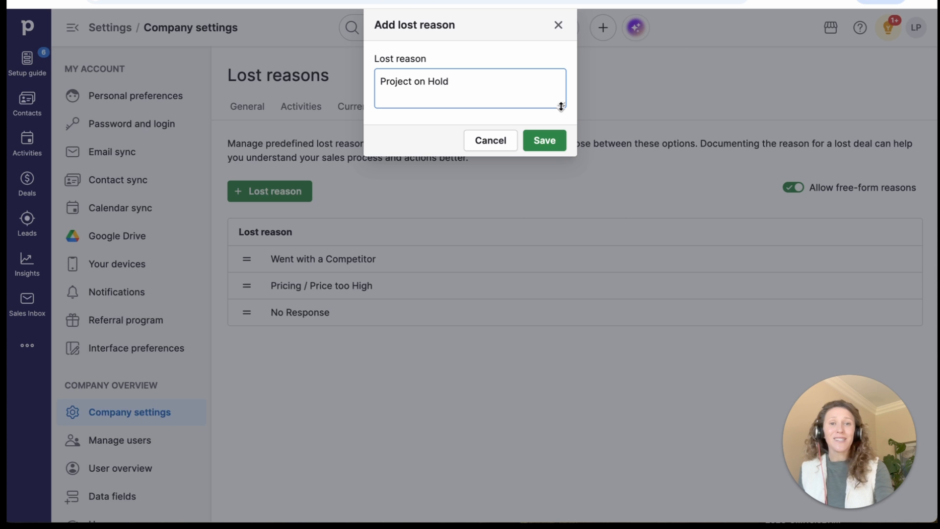
left_click(556, 132)
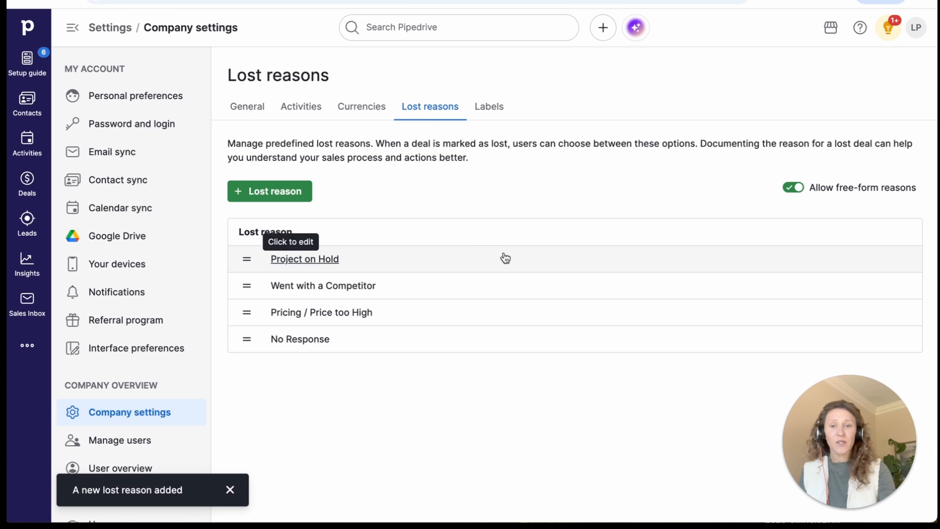
Disable free-form lost reasons and dismiss the new lost reason form
left_click(791, 189)
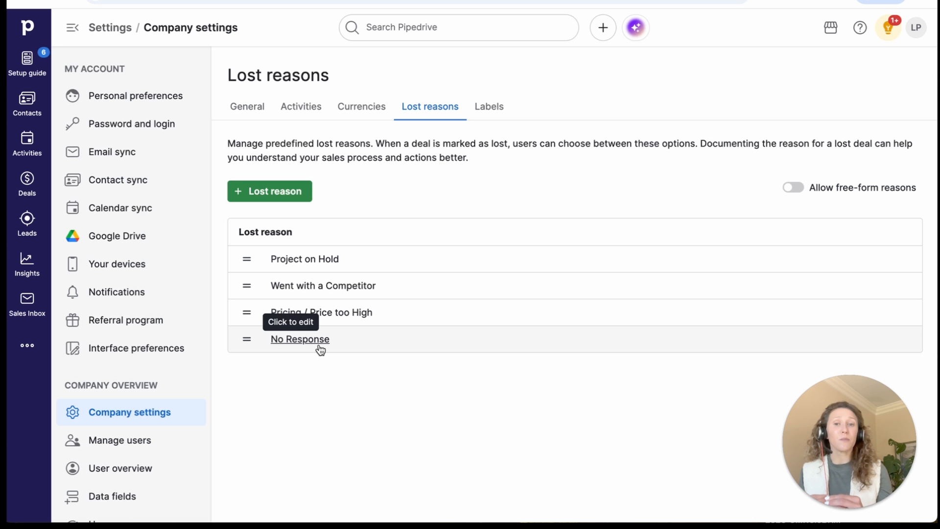
left_click(274, 196)
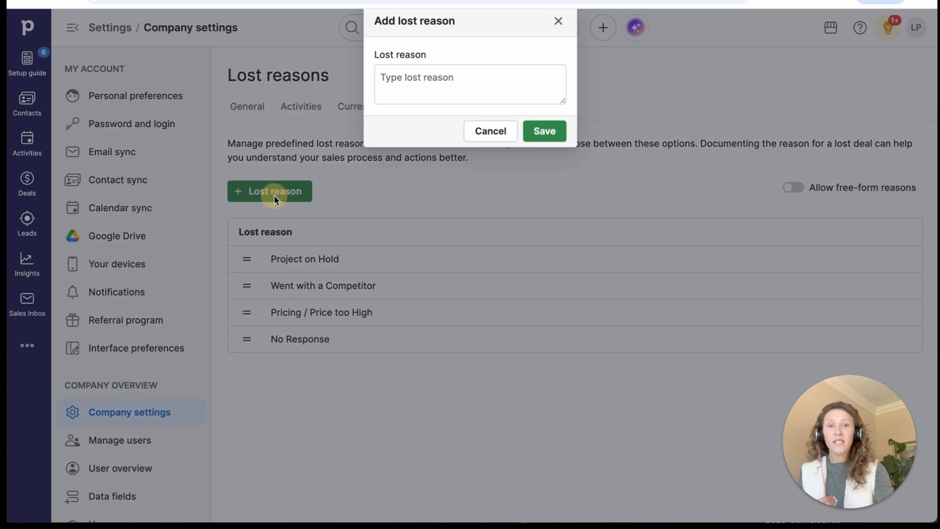
left_click(557, 22)
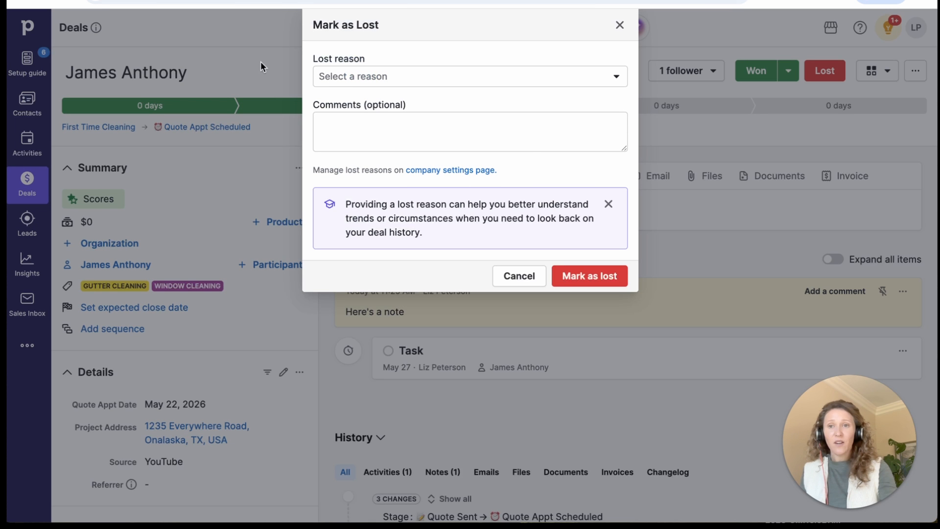
left_click(620, 25)
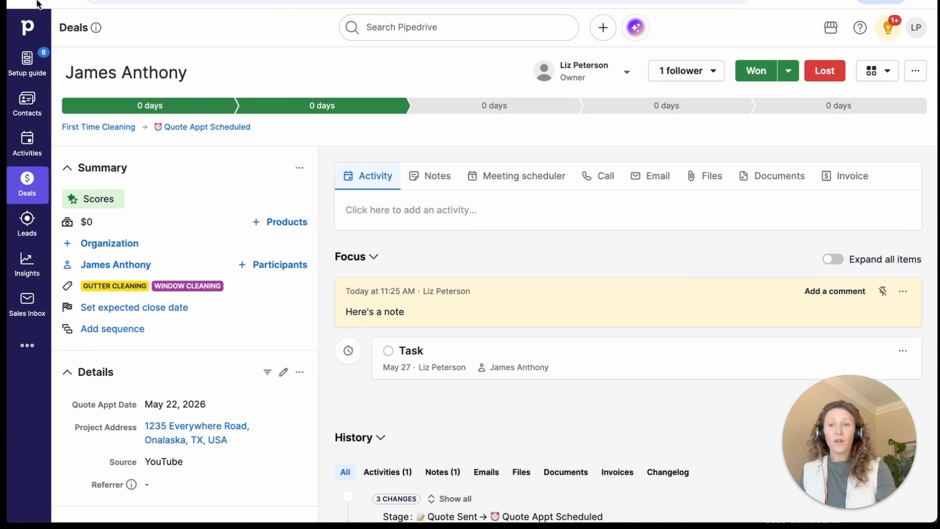
left_click(67, 1)
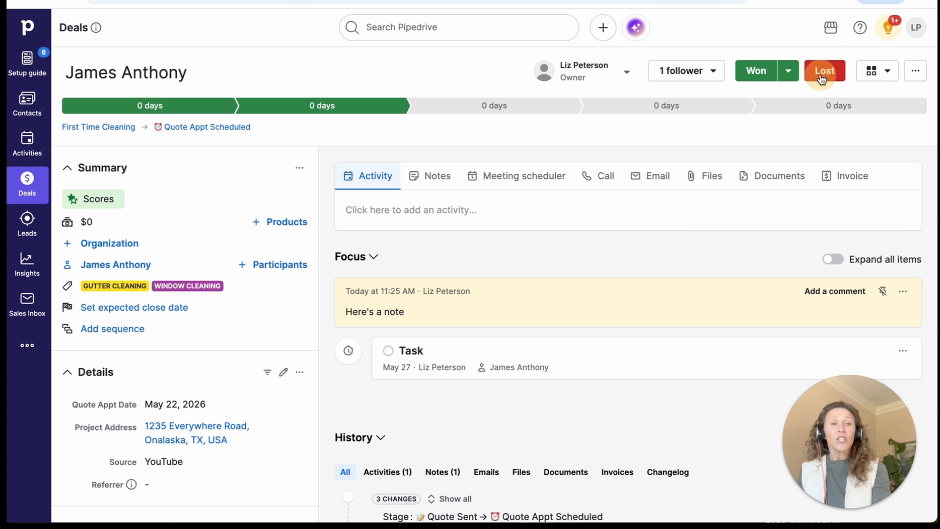
left_click(821, 74)
left_click(428, 76)
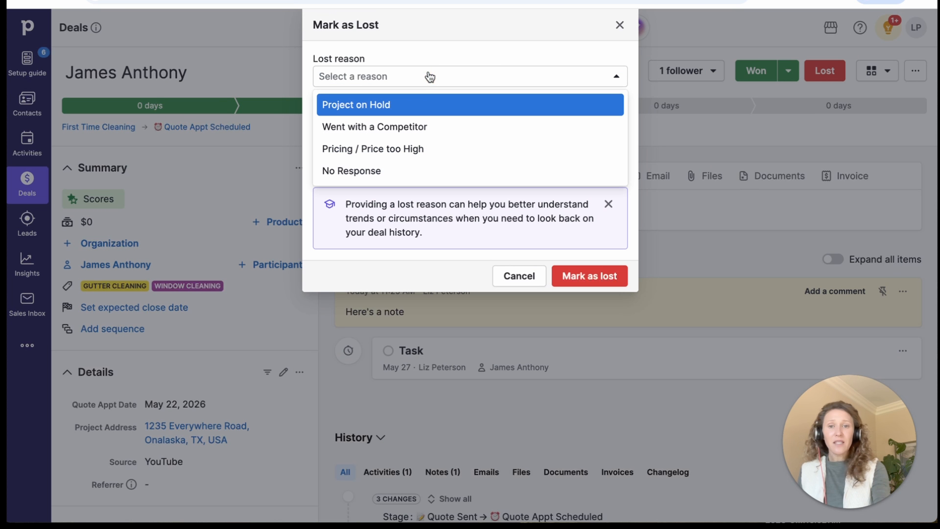
left_click(428, 104)
left_click(426, 136)
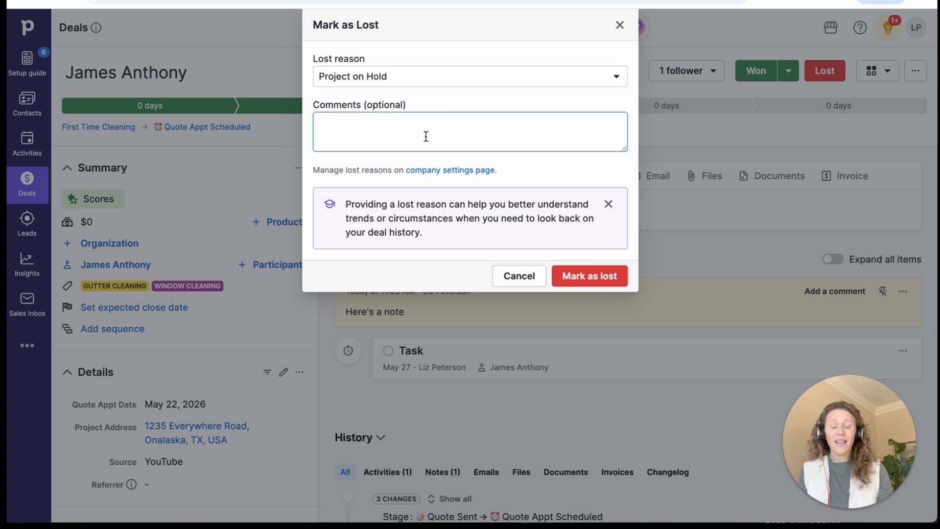
type("May be doing in in 6-months")
left_click(592, 277)
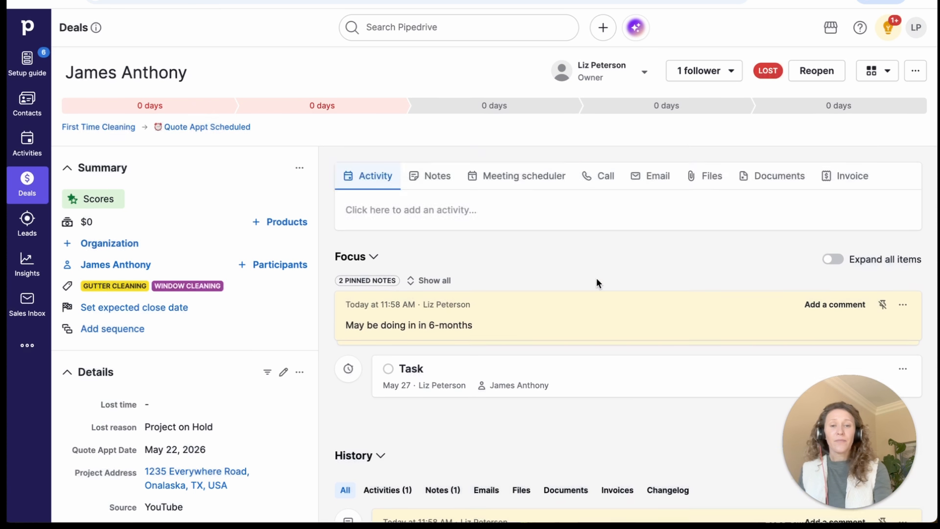
Filter the pipeline board to All lost deals
scroll(615, 281, "down", 2)
scroll(617, 287, "down", 1)
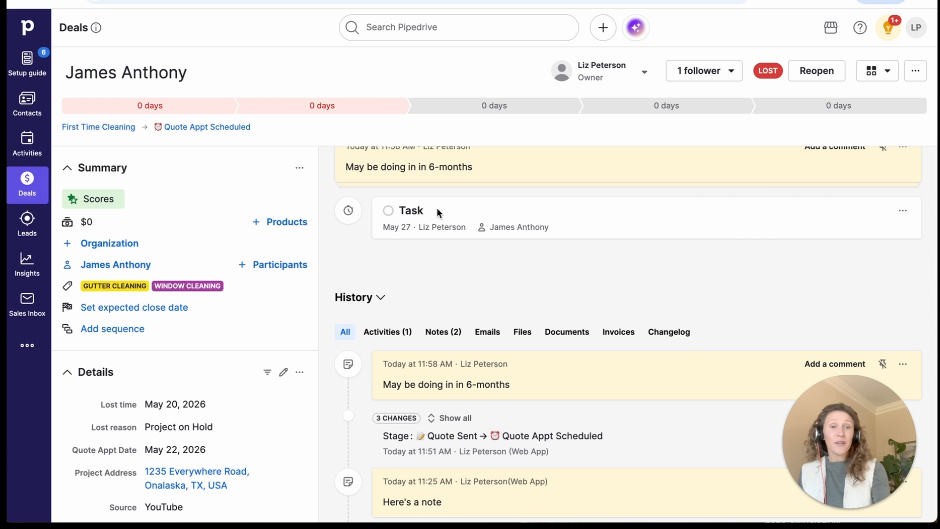
left_click(28, 179)
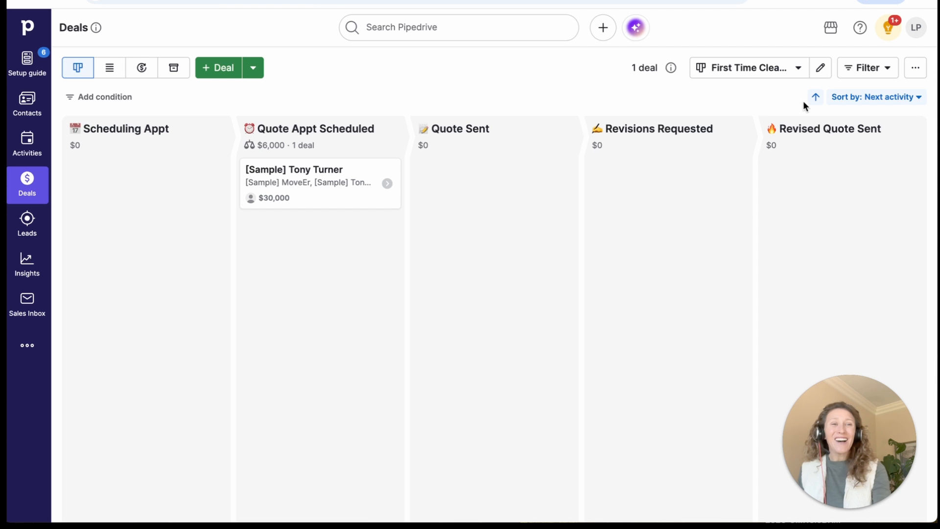
left_click(858, 74)
type("los")
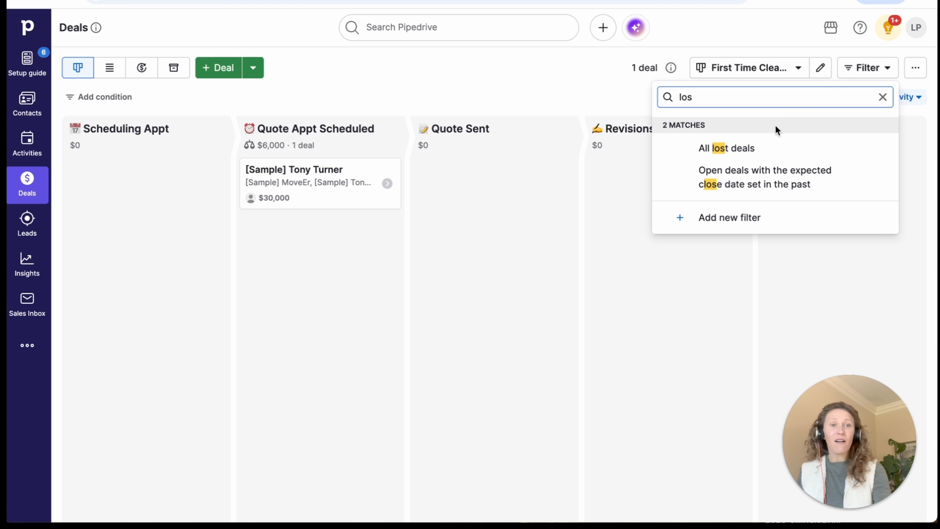
left_click(769, 146)
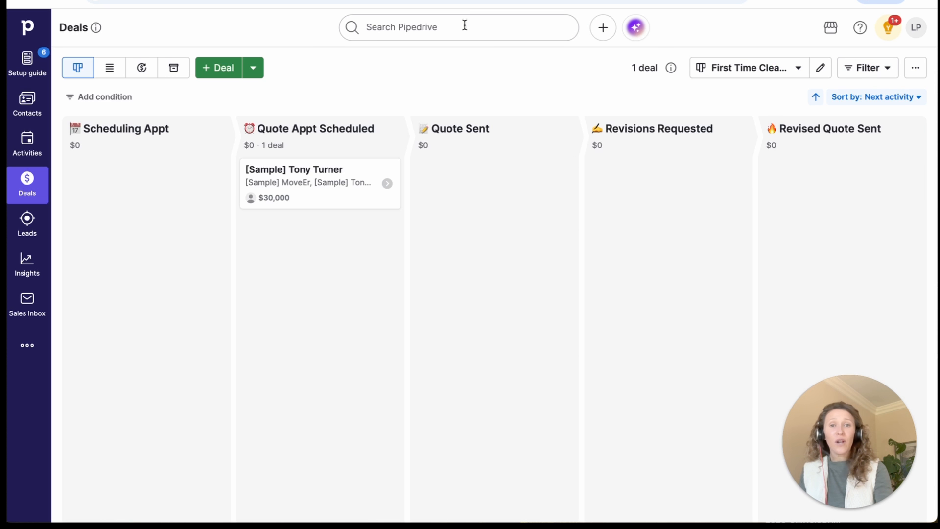
left_click(464, 25)
type("jame")
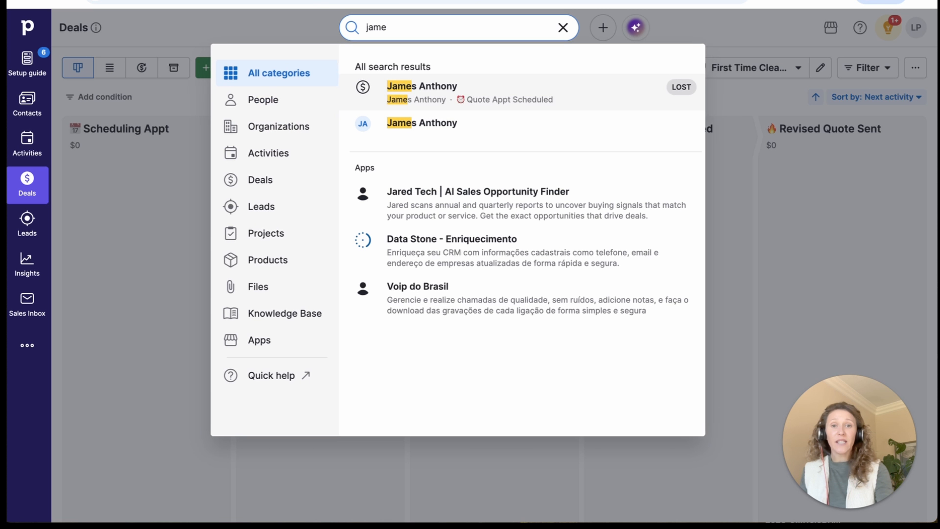
left_click(600, 103)
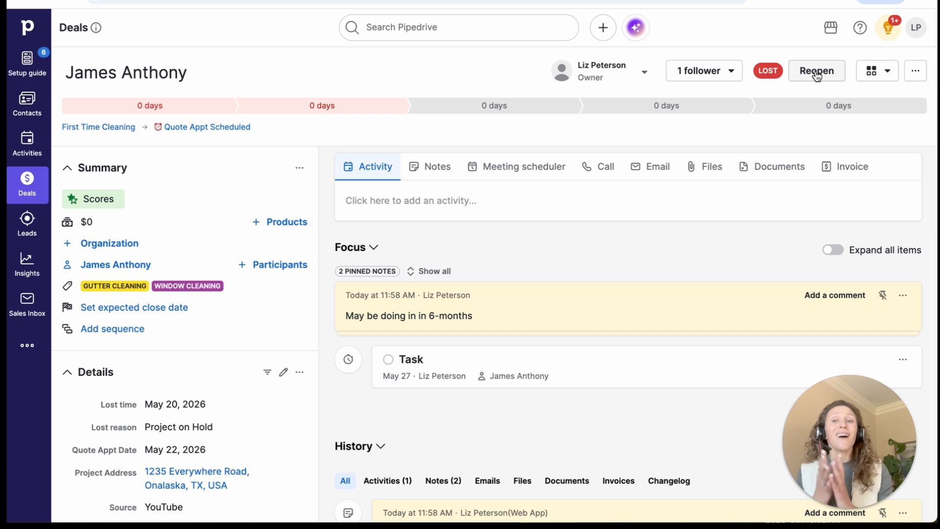
left_click(40, 187)
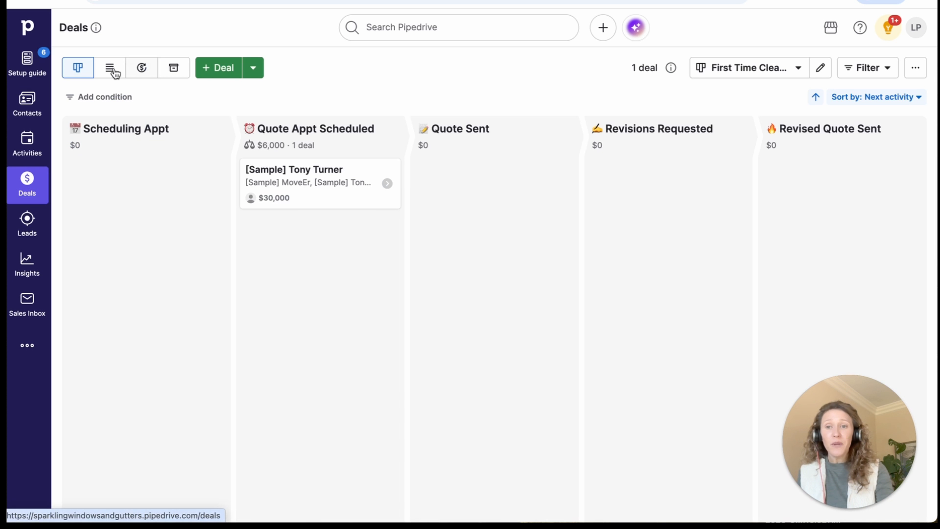
left_click(218, 67)
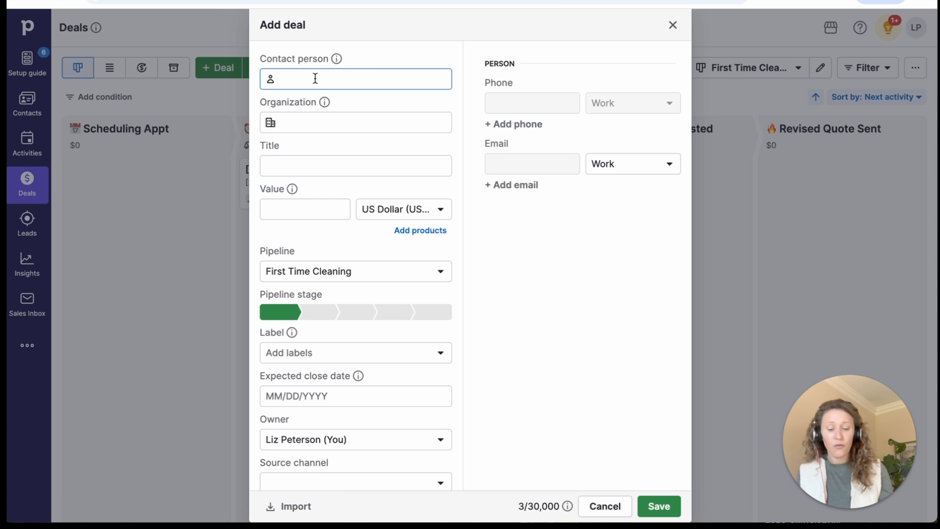
type("james")
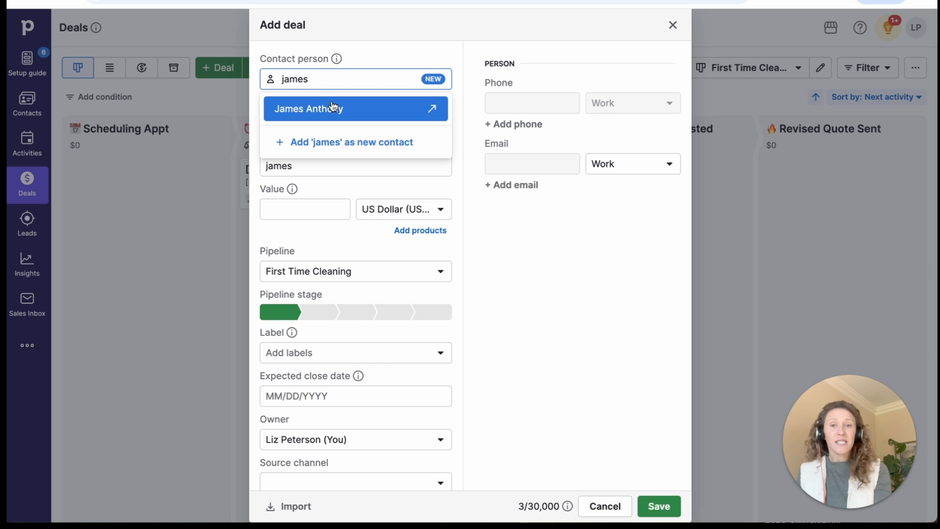
left_click(333, 107)
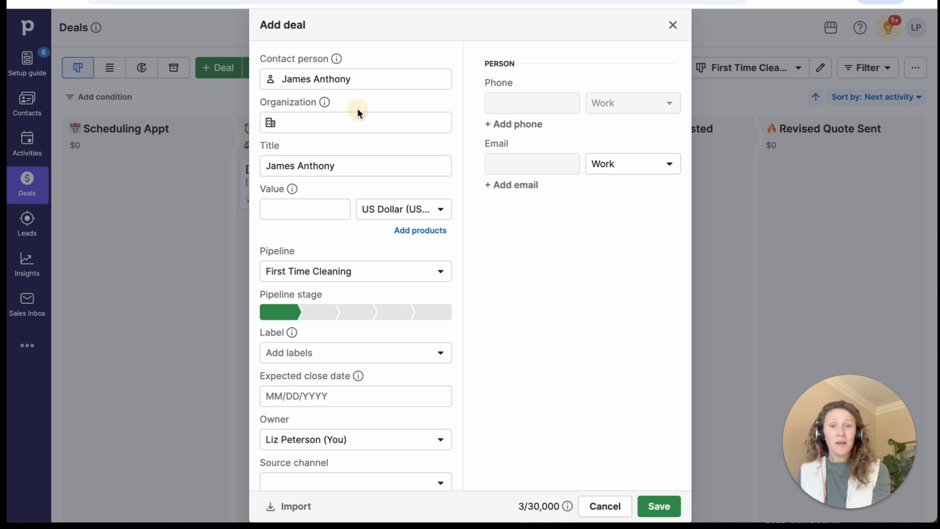
left_click(659, 506)
scroll(411, 406, "down", 5)
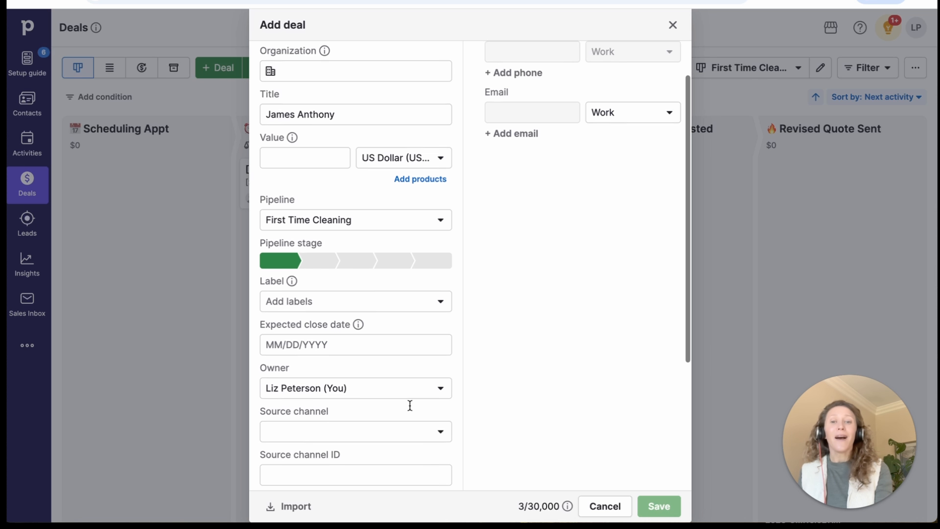
left_click(410, 409)
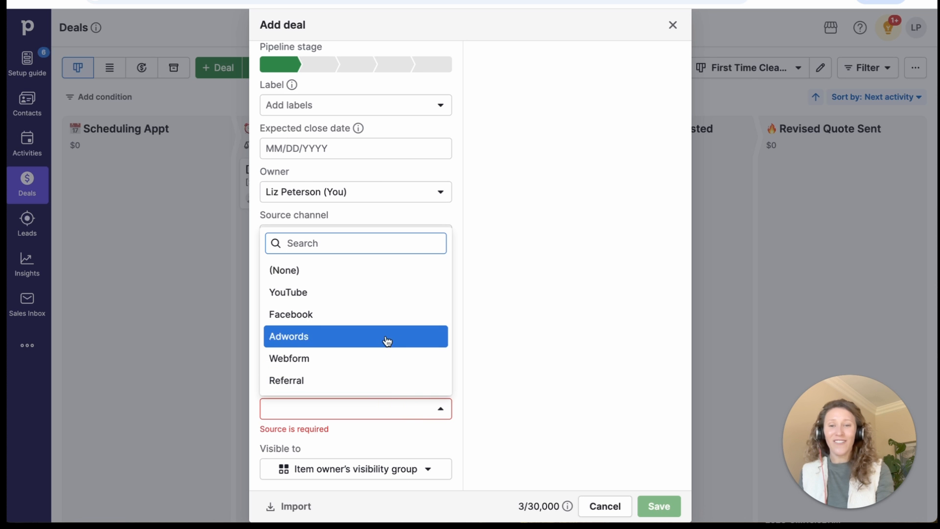
left_click(387, 342)
left_click(659, 506)
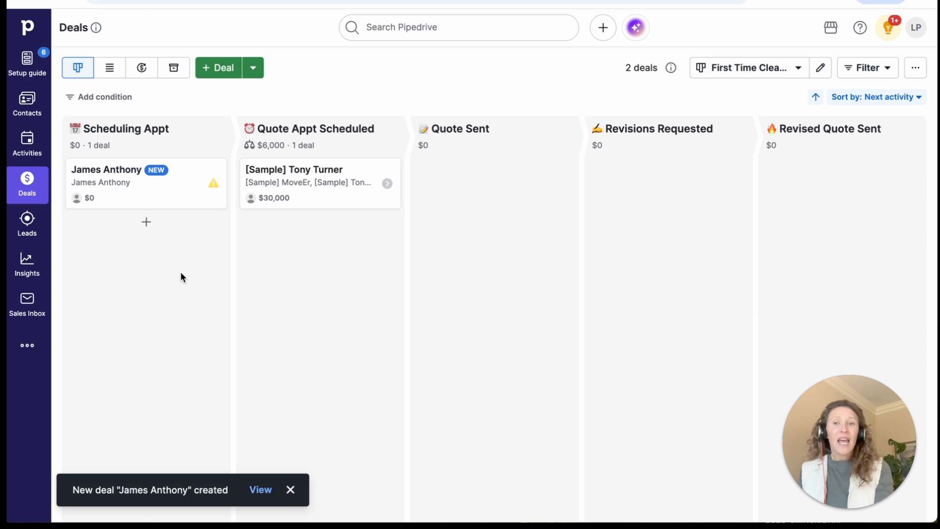
left_click(169, 198)
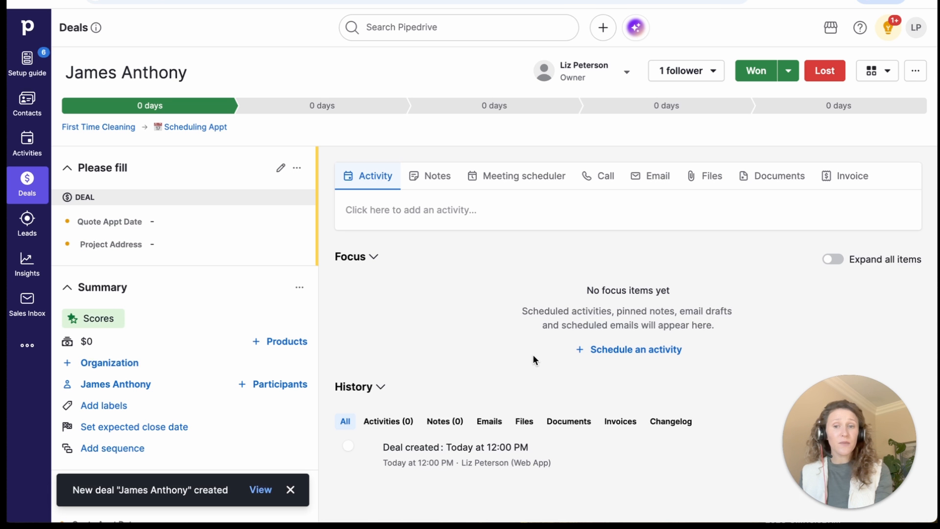
scroll(225, 343, "down", 6)
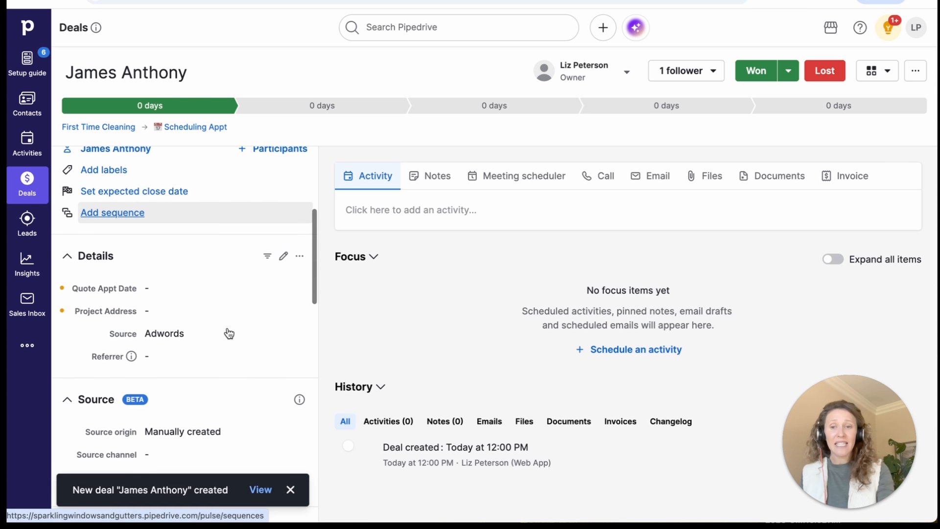
scroll(228, 327, "down", 5)
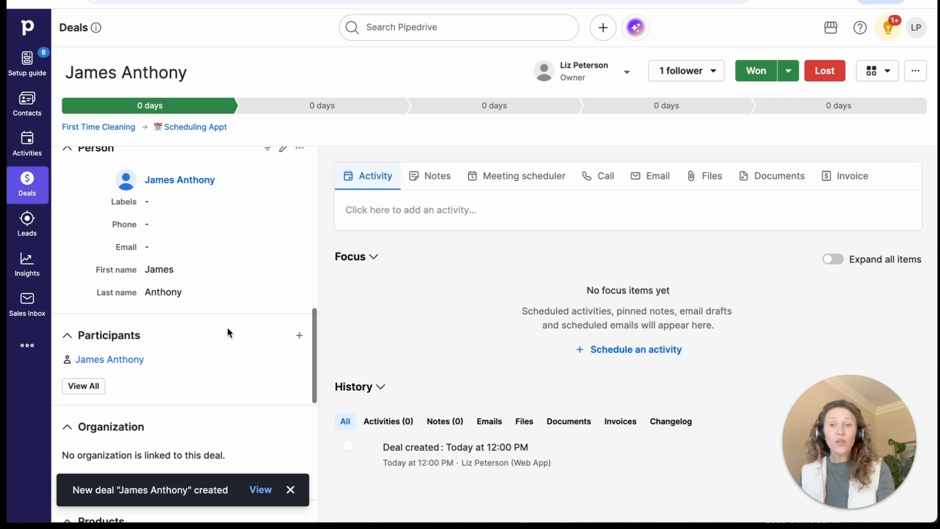
left_click(173, 181)
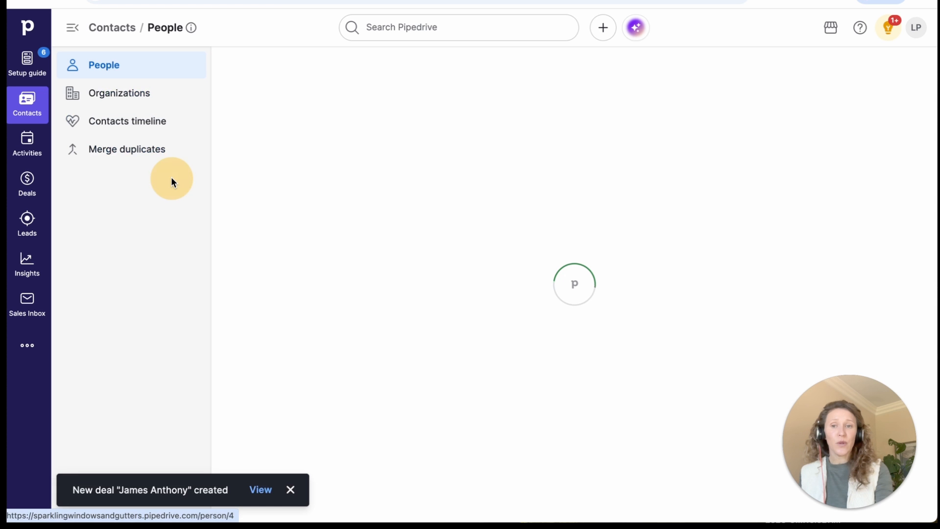
left_click(330, 50)
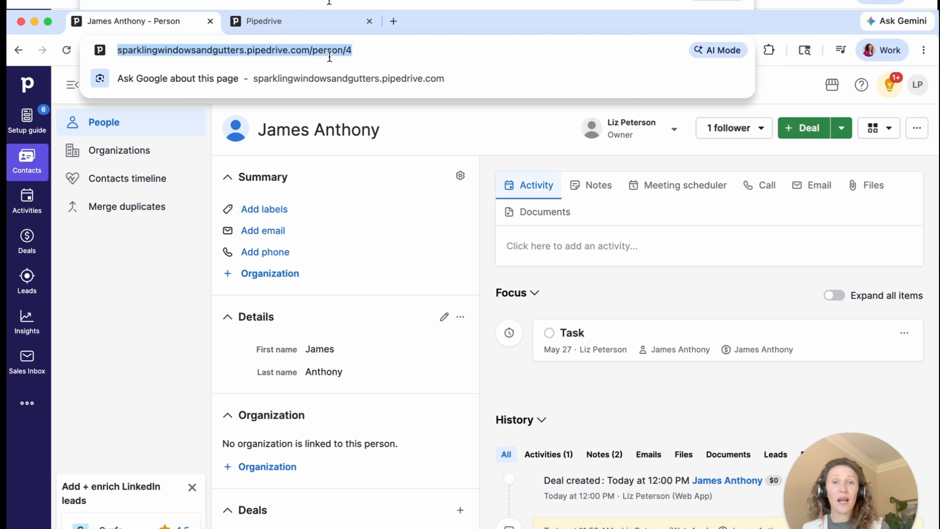
left_click(18, 51)
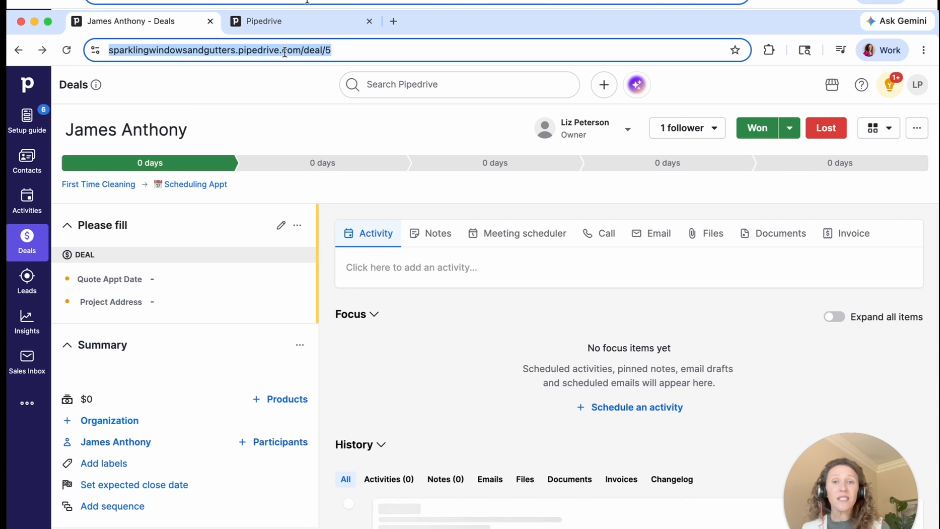
scroll(143, 306, "down", 10)
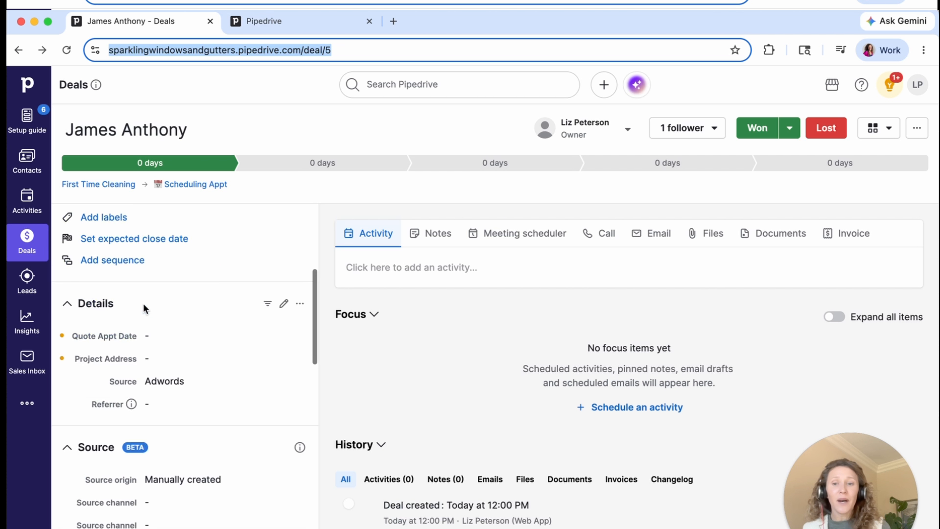
left_click(182, 395)
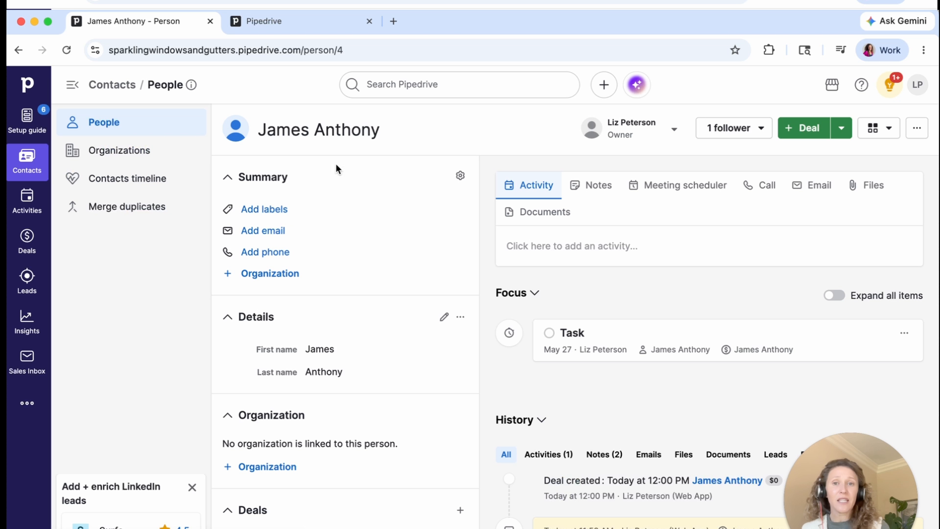
scroll(324, 168, "down", 5)
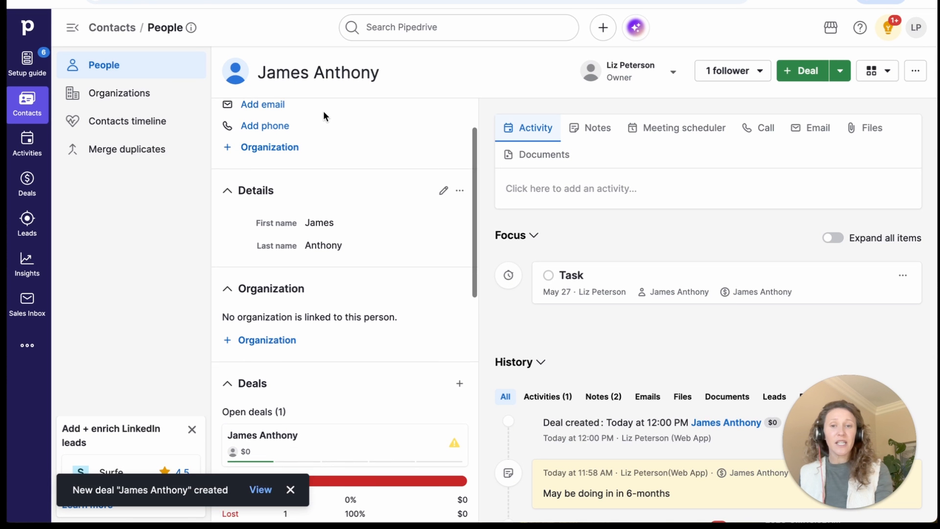
scroll(323, 111, "down", 3)
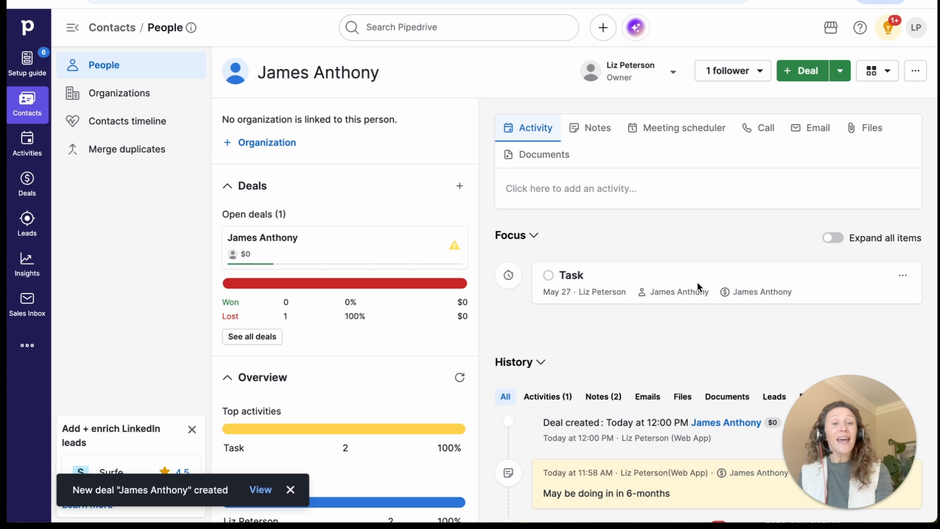
scroll(697, 281, "down", 3)
scroll(637, 419, "down", 5)
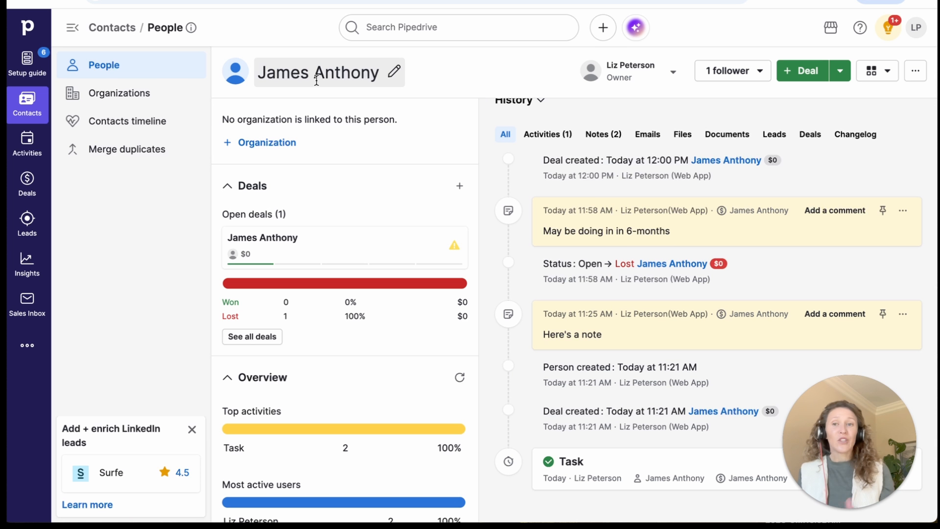
left_click(27, 184)
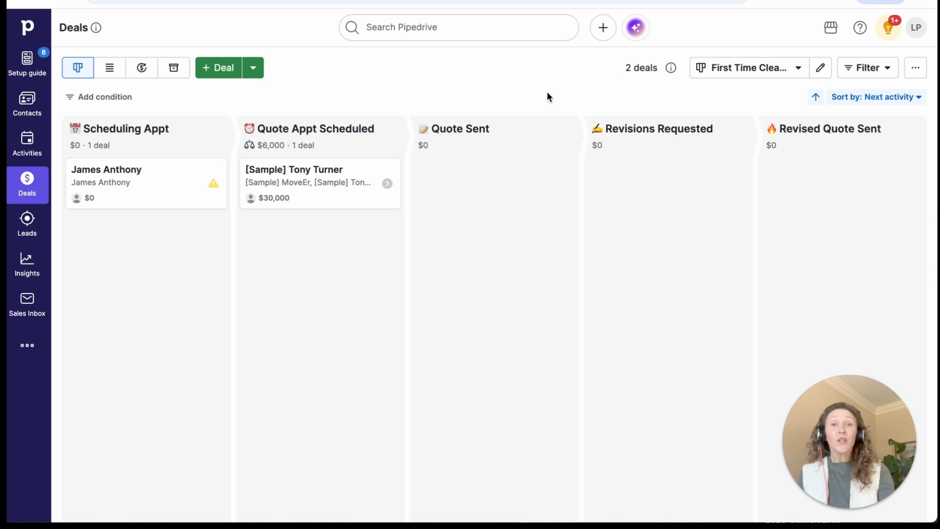
left_click(465, 28)
type("jame")
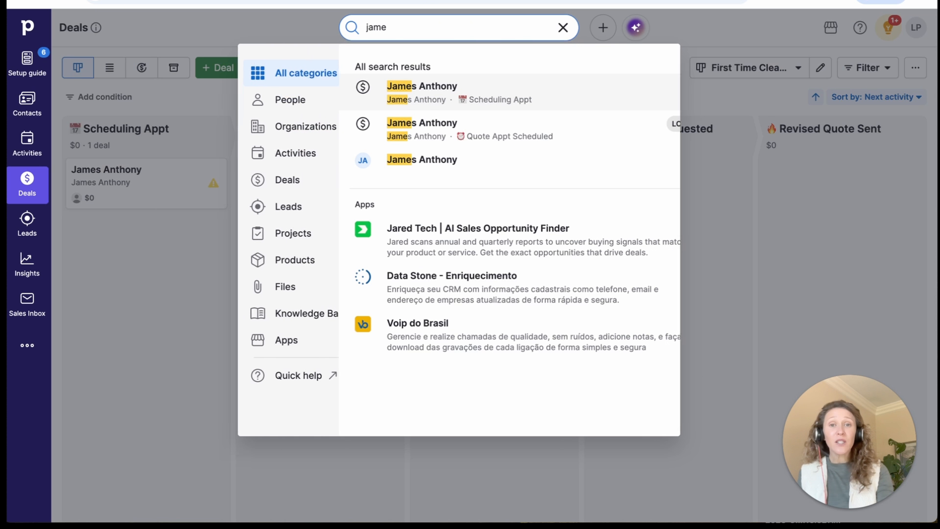
left_click(583, 137)
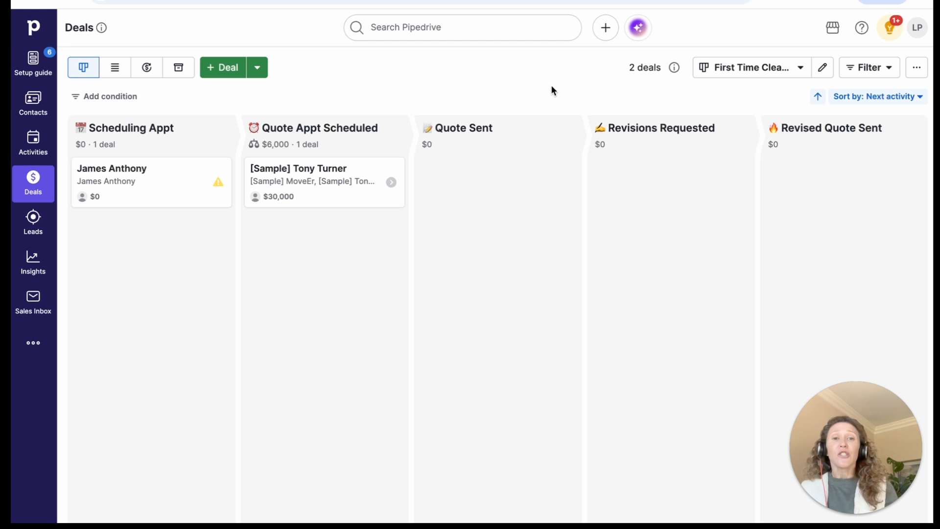
Open the [Sample] Tony Turner deal's activity form and go to its activity settings
left_click(342, 199)
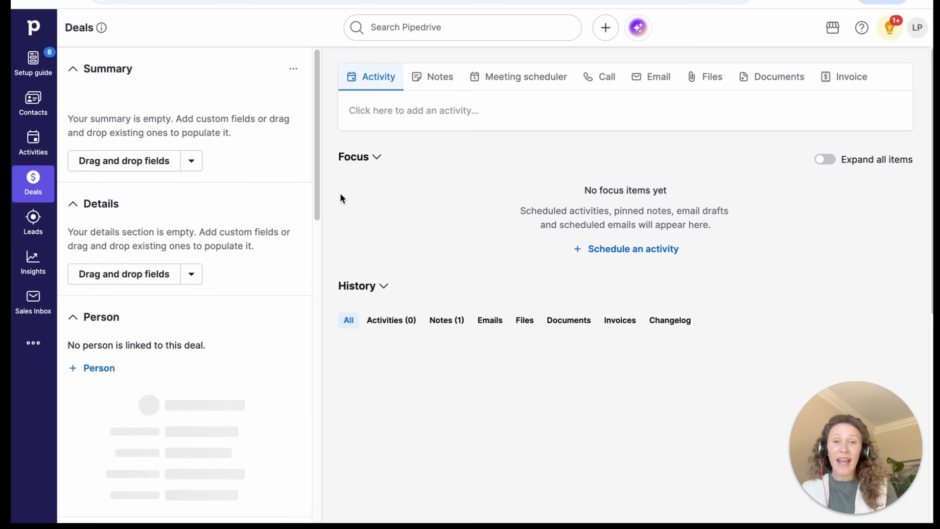
left_click(360, 195)
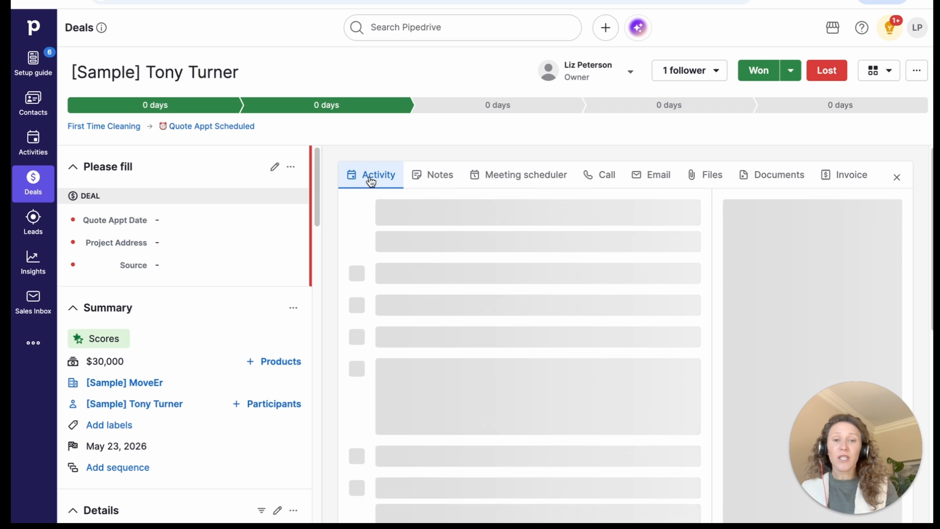
scroll(371, 181, "down", 4)
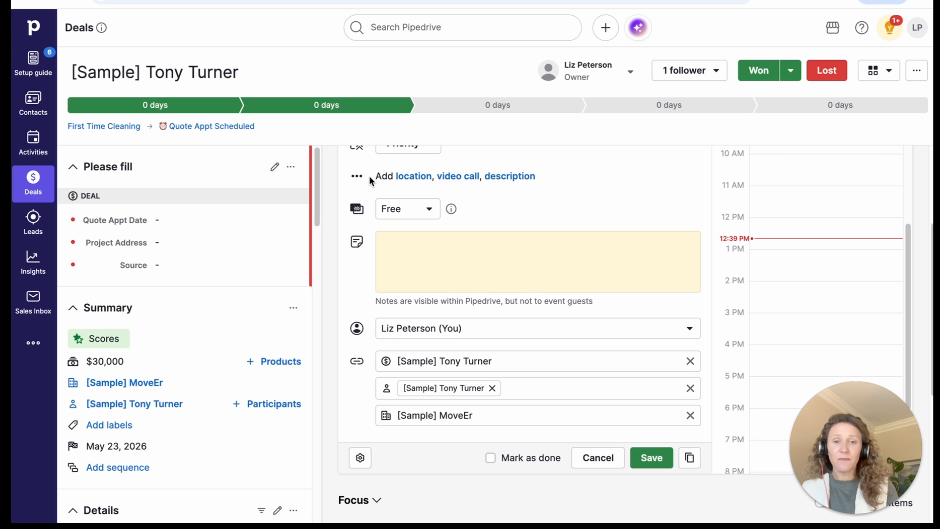
left_click(360, 458)
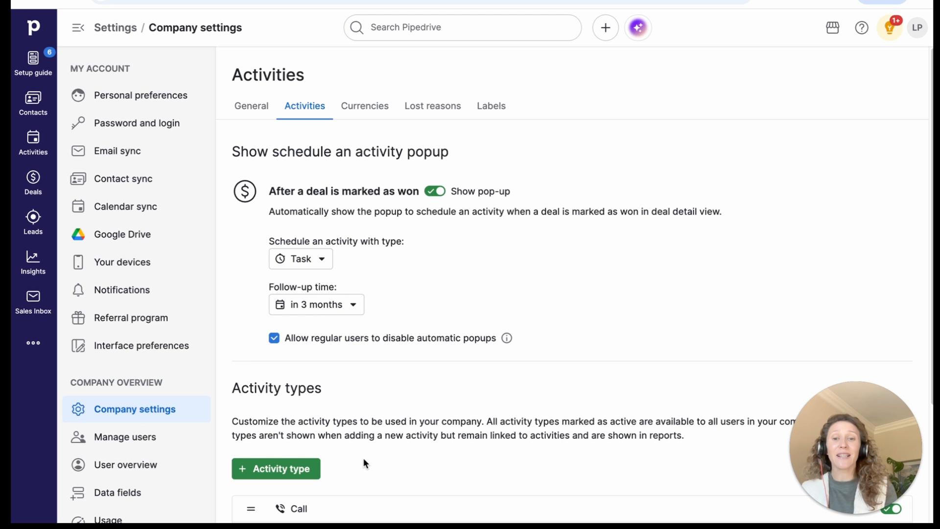
Scroll down to Activity types and start adding a new activity type
scroll(383, 434, "down", 4)
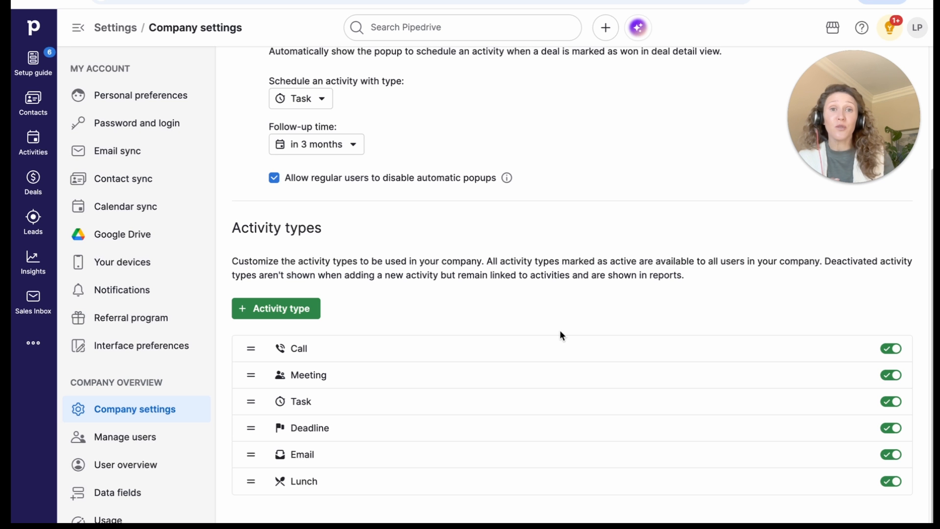
left_click(302, 312)
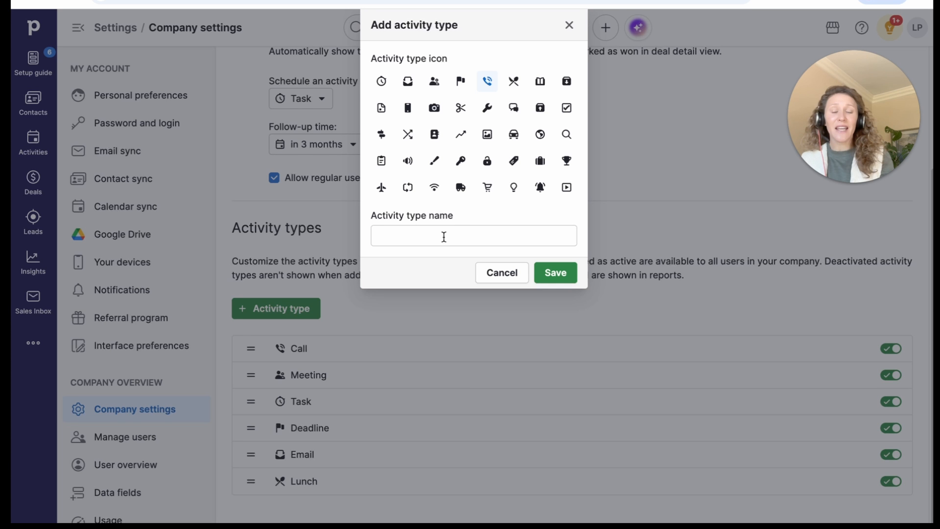
Create a 'Quote Appointment' activity type with the camera icon
left_click(434, 108)
left_click(415, 241)
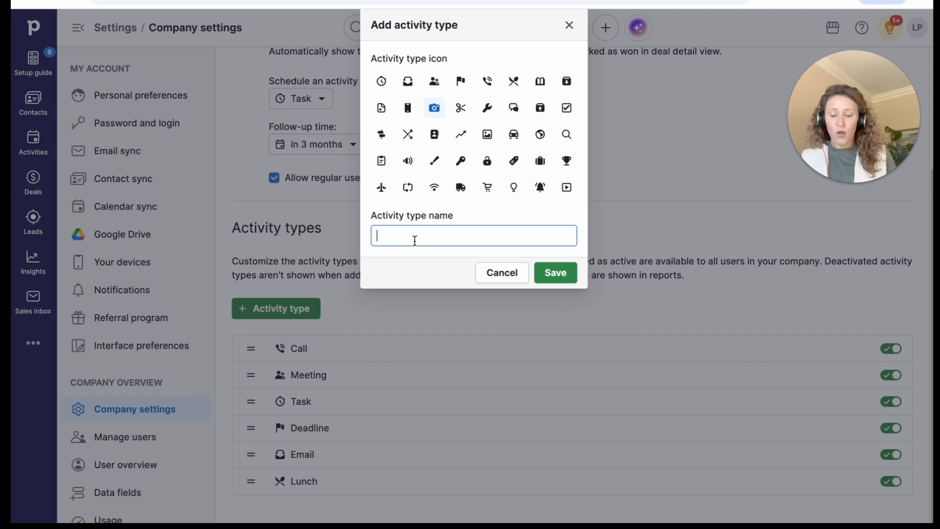
type("Quote Appoit")
key("BackSpace")
type("ntment")
left_click(562, 274)
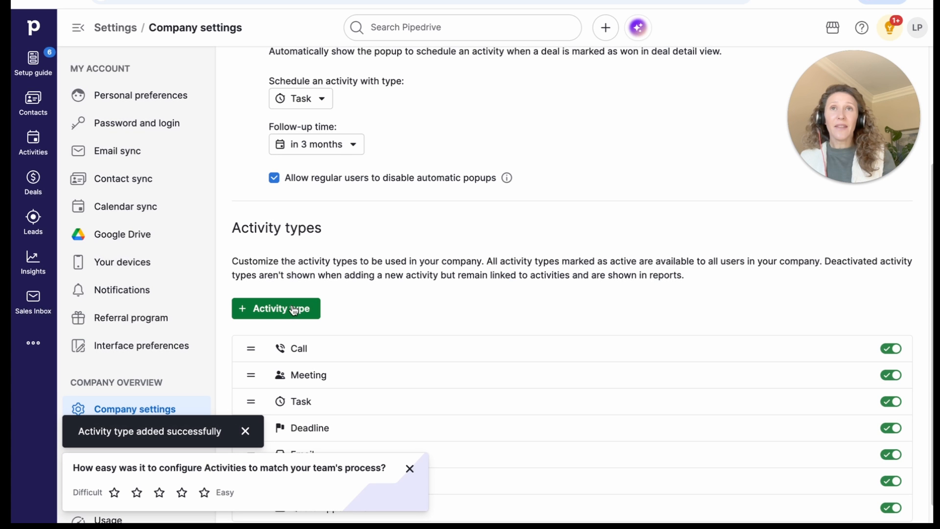
Create a 'Proposal Sent' activity type with the document icon
left_click(294, 308)
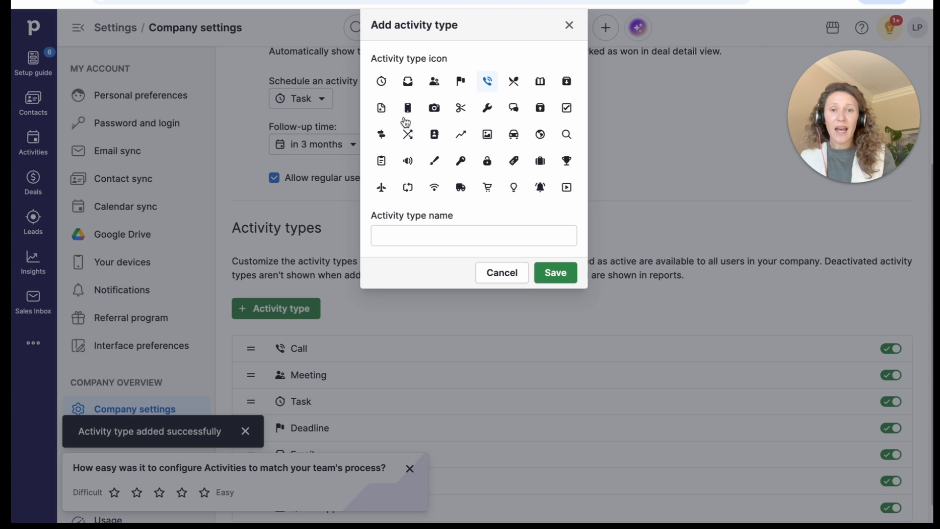
left_click(391, 110)
left_click(403, 240)
type("Proposal Se")
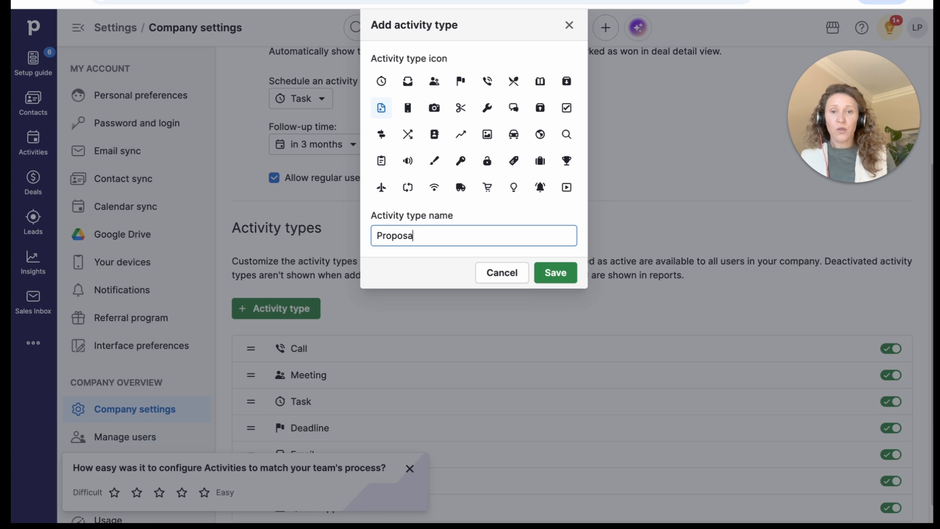
type("nt")
left_click(559, 278)
Create a 'Proposal Follow Up' activity type with the bell icon
left_click(274, 309)
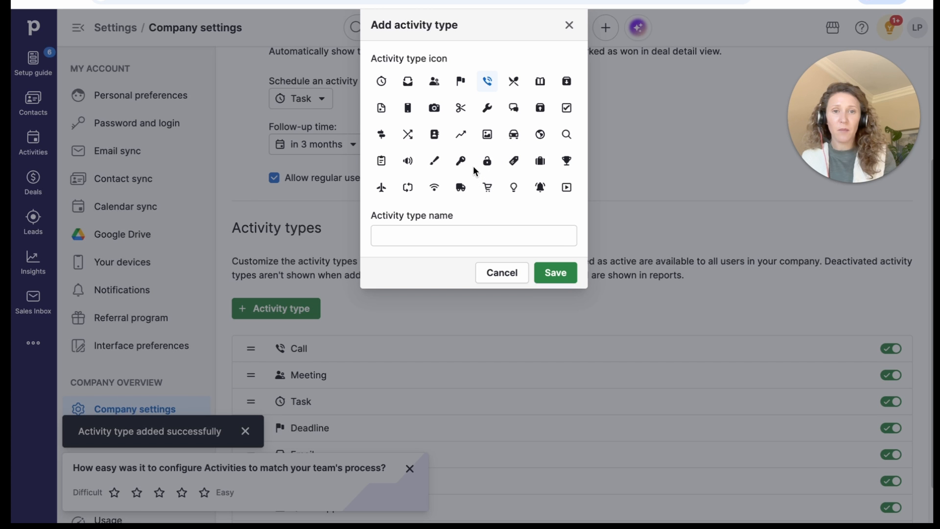
left_click(536, 189)
left_click(448, 242)
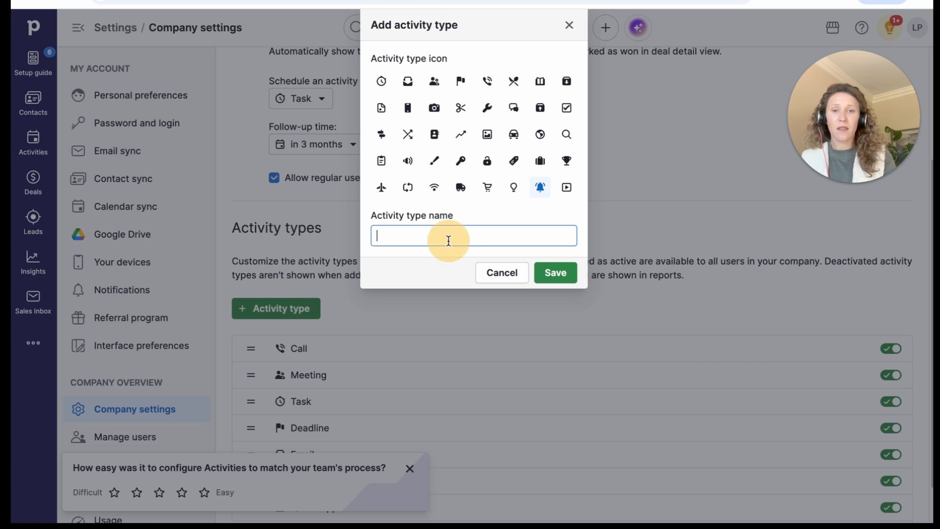
type("Proposal Follow Up")
left_click(555, 272)
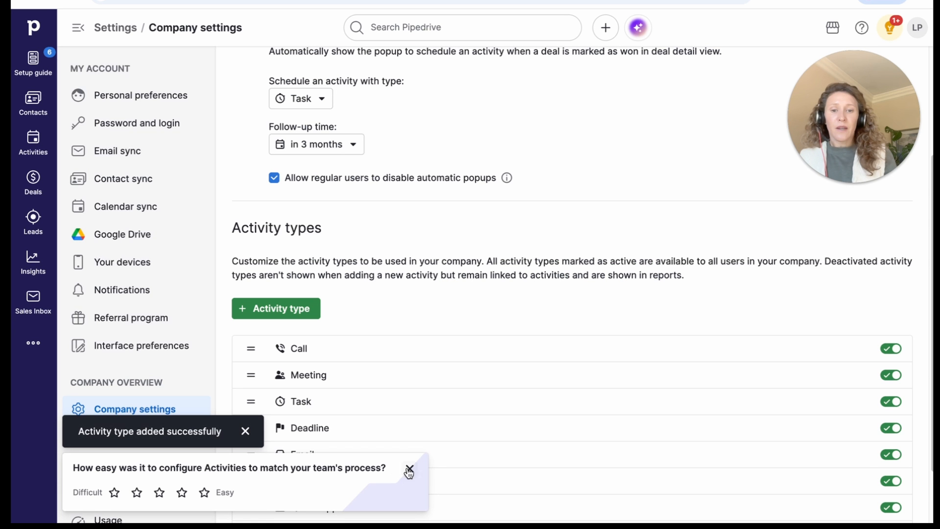
Deactivate the Meeting, Deadline and Lunch activity types, then return to Deals
left_click(410, 469)
scroll(592, 270, "down", 2)
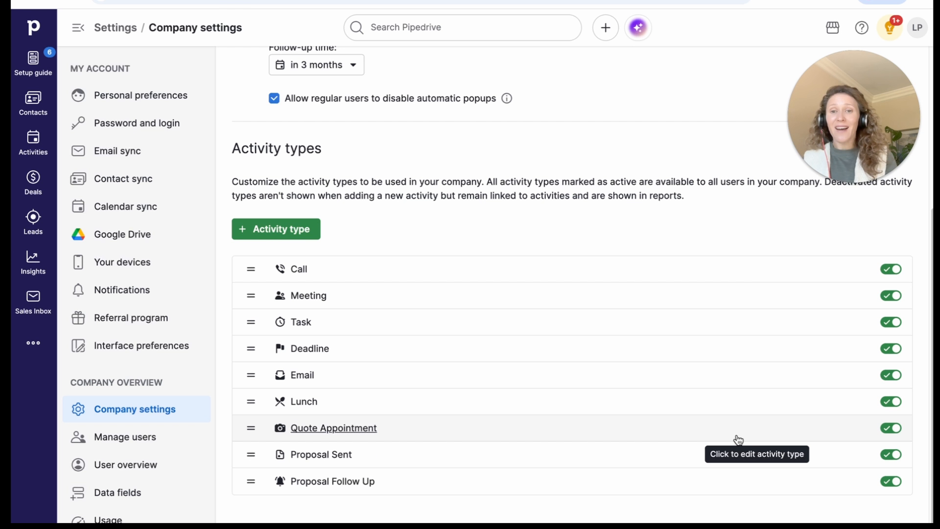
left_click(889, 295)
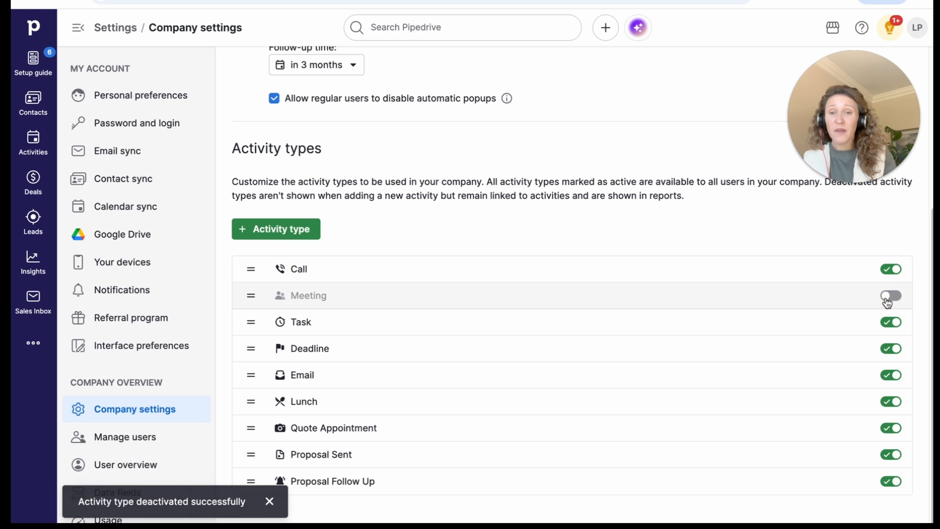
left_click(890, 348)
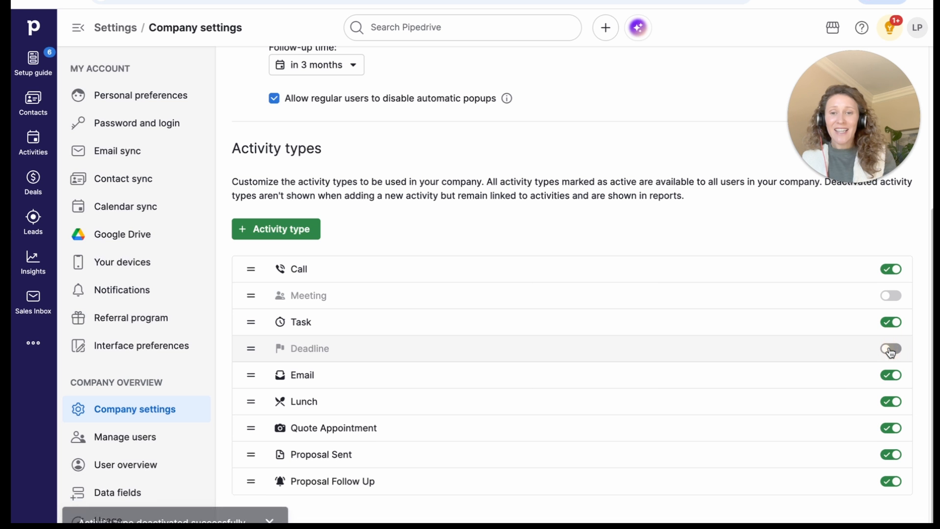
left_click(885, 403)
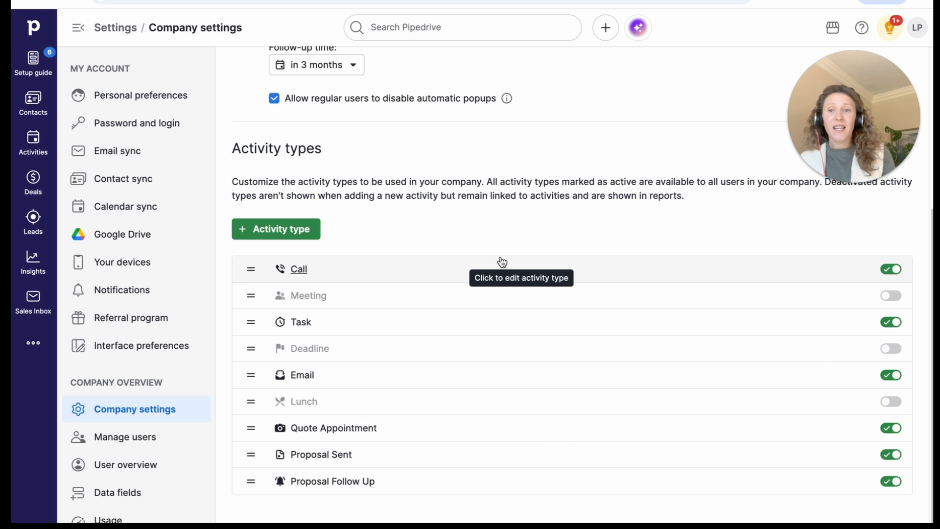
left_click(60, 172)
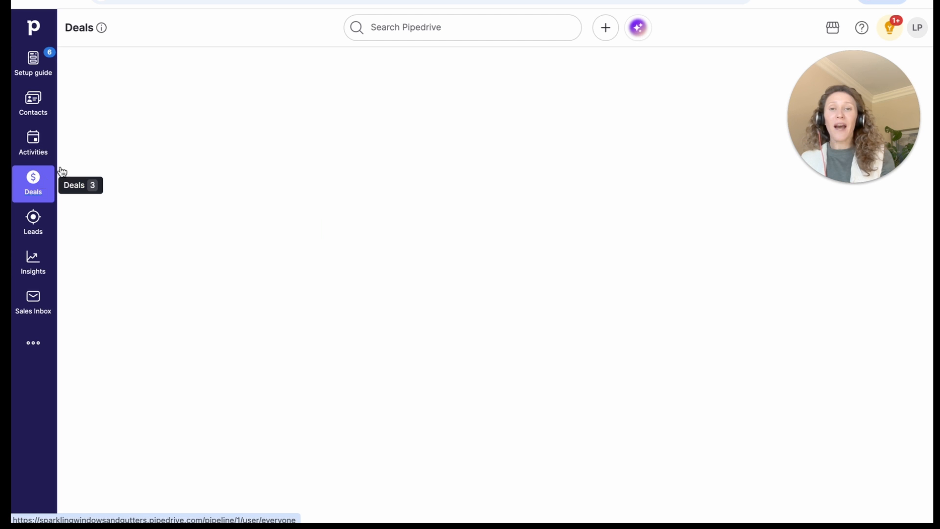
left_click(340, 198)
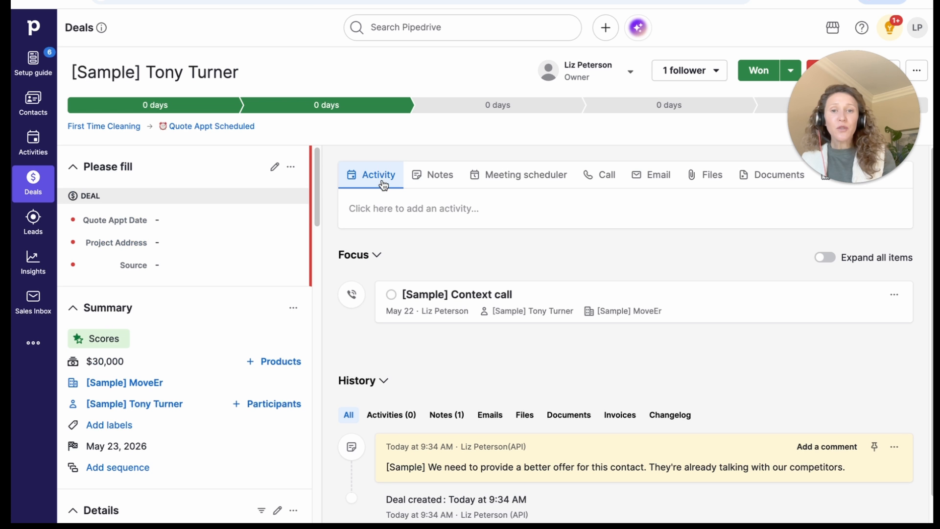
left_click(383, 182)
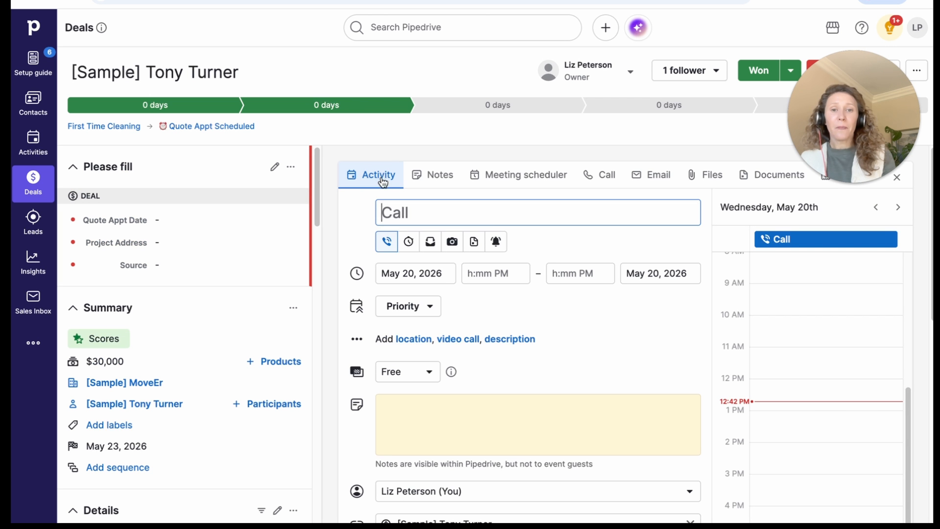
left_click(453, 250)
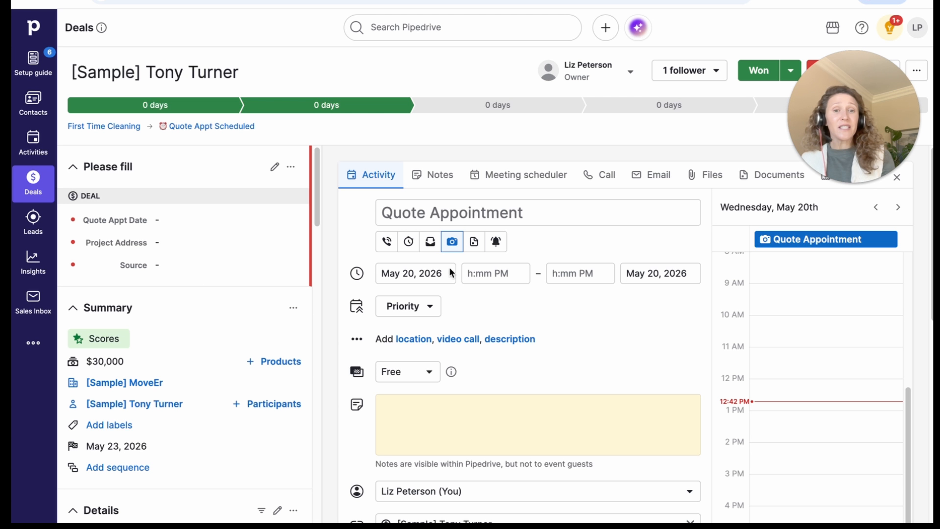
left_click(432, 421)
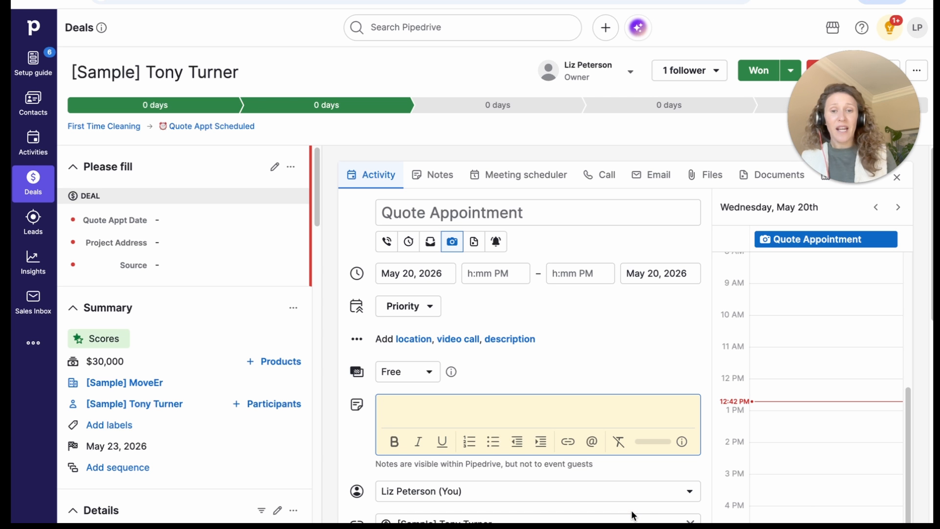
type("Customer")
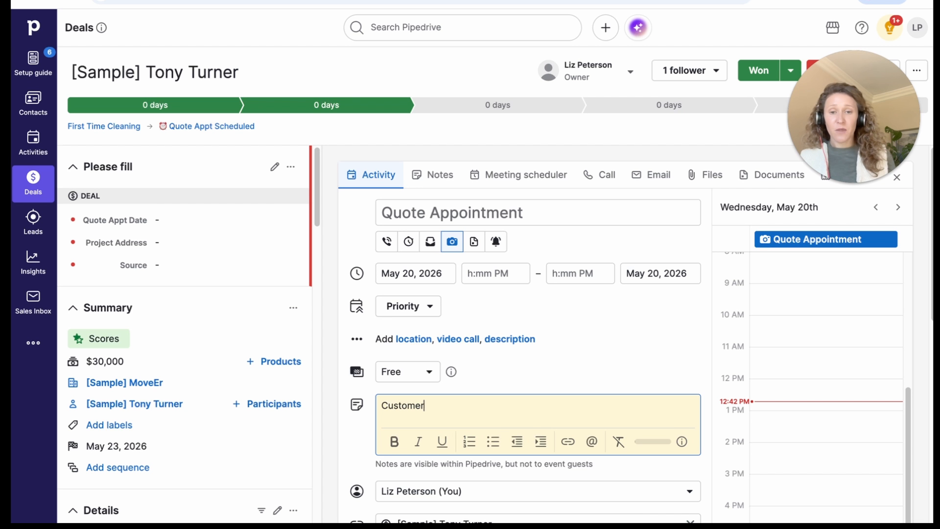
type(" was very excited to get quote. Looking for gutters and windows. Cute dog named Lacey")
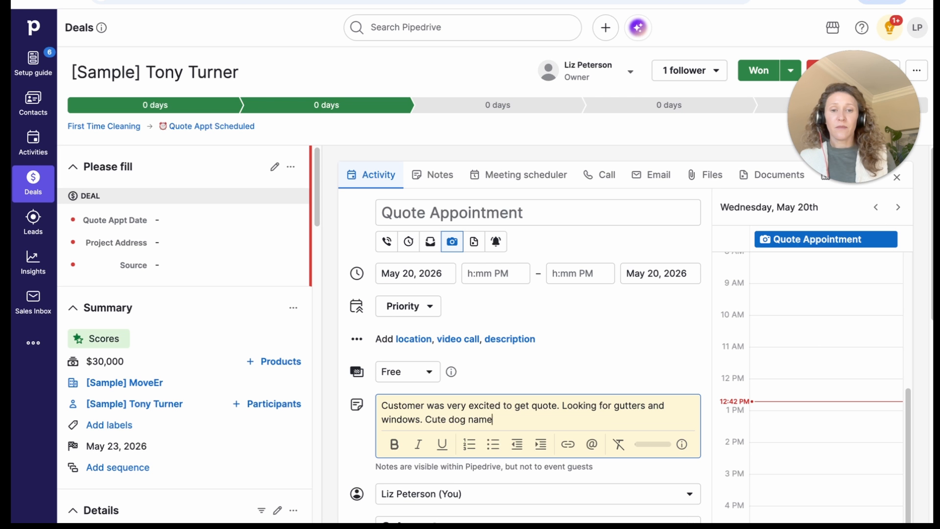
scroll(613, 520, "down", 3)
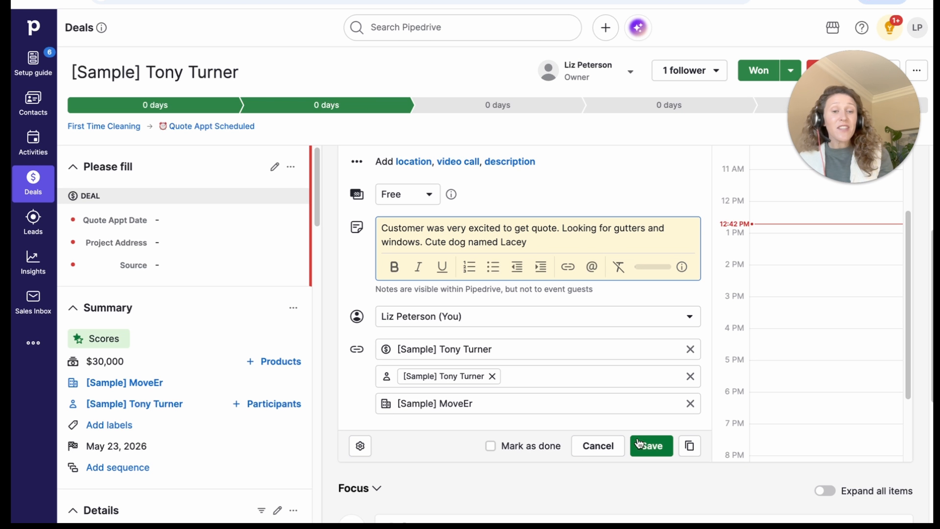
scroll(552, 445, "up", 1)
scroll(553, 445, "up", 3)
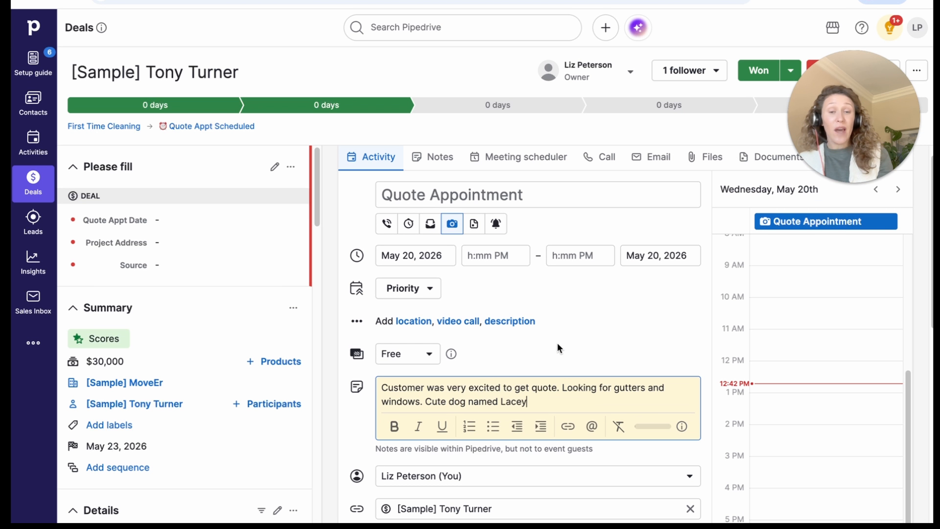
scroll(557, 342, "down", 5)
left_click(521, 350)
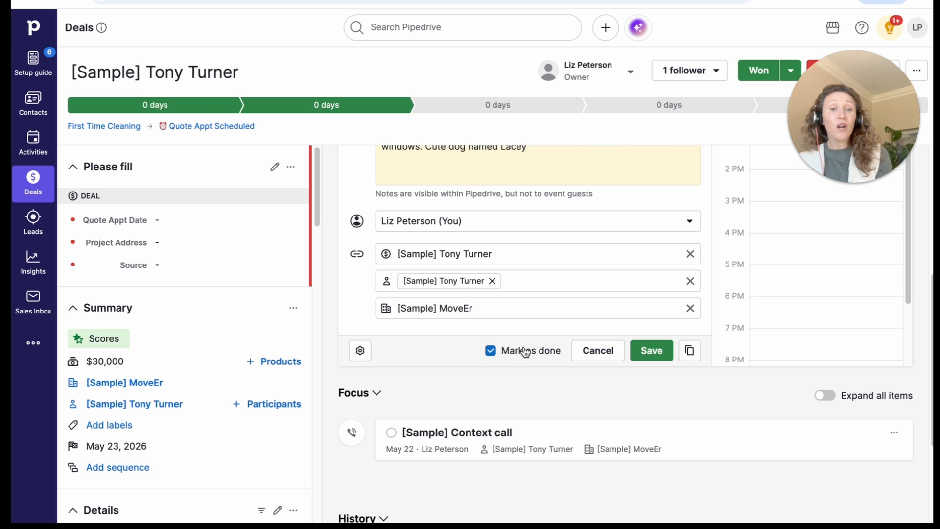
left_click(649, 355)
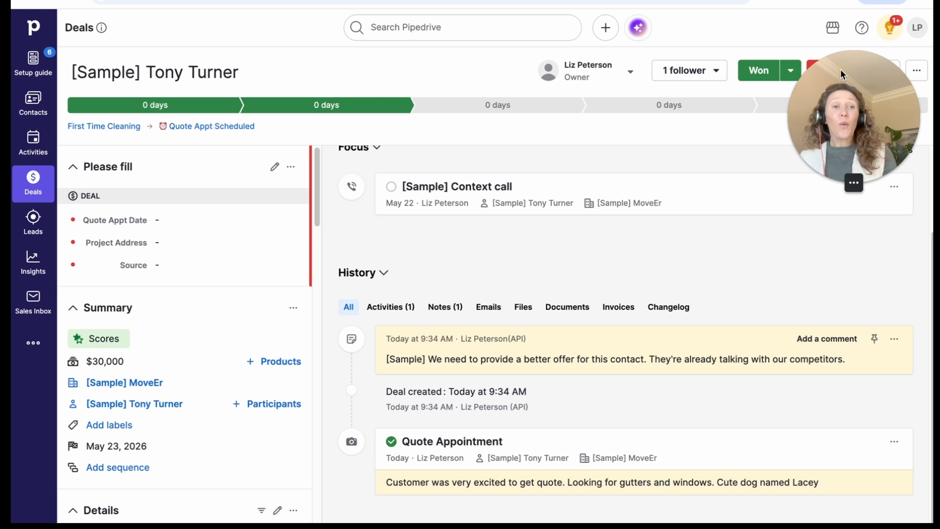
left_click_drag(843, 73, 831, 406)
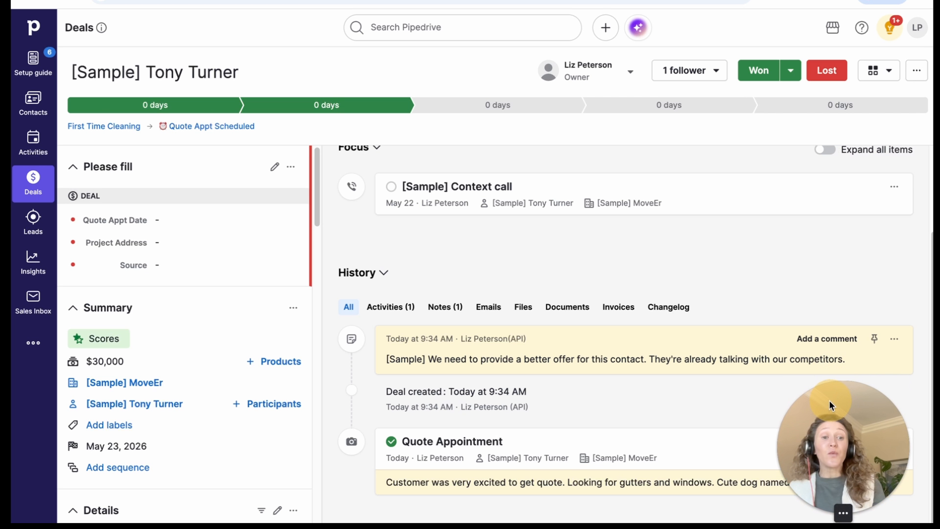
Return to the pipeline board showing the Scheduling Appt and Quote Appt Scheduled deals
left_click(36, 182)
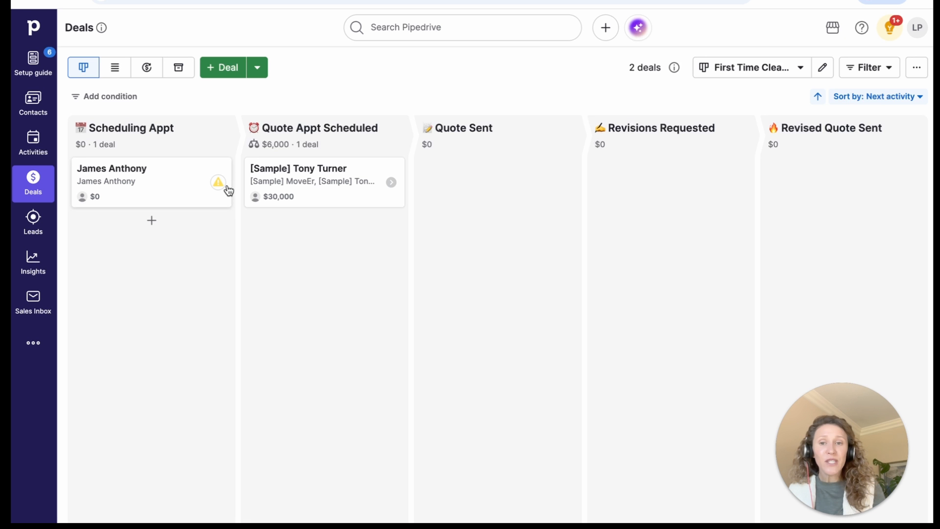
Schedule a call for May 21, 2026 on the Scheduling Appt deal that had no activity
left_click(219, 184)
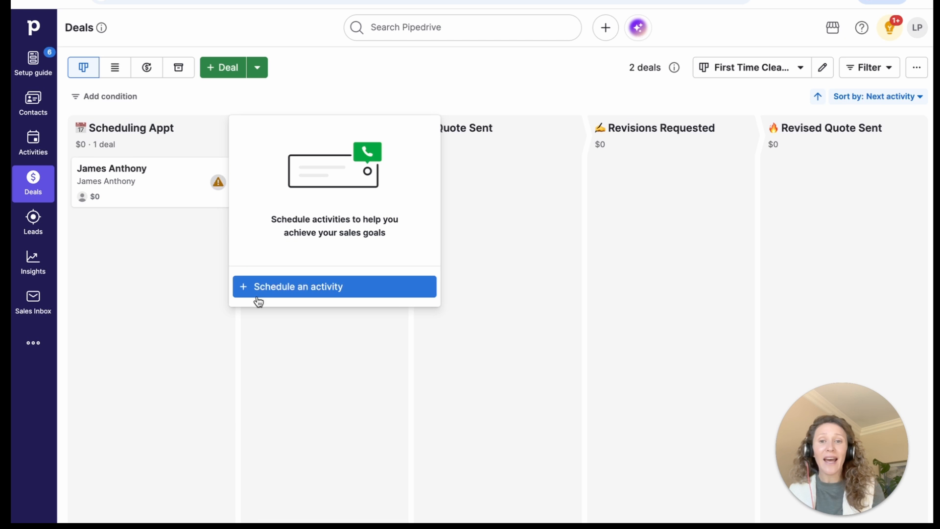
left_click(272, 289)
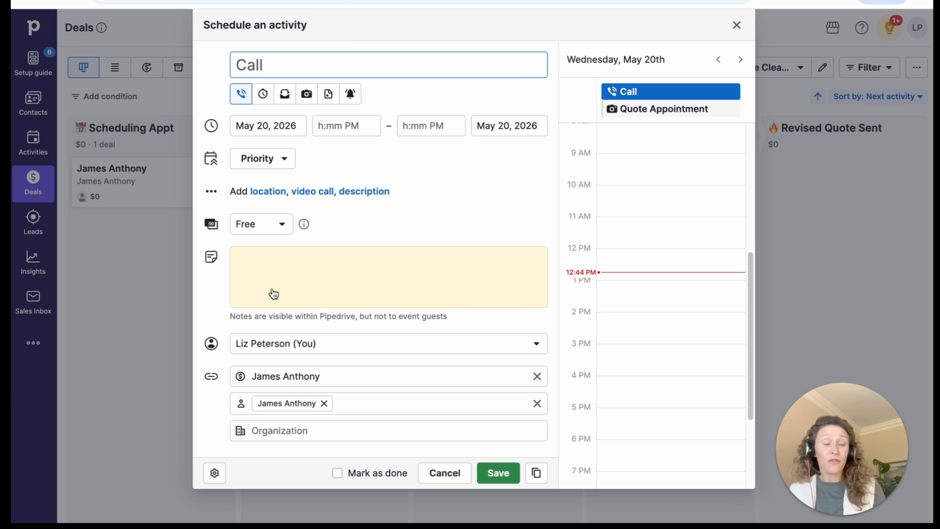
left_click(261, 126)
left_click(327, 268)
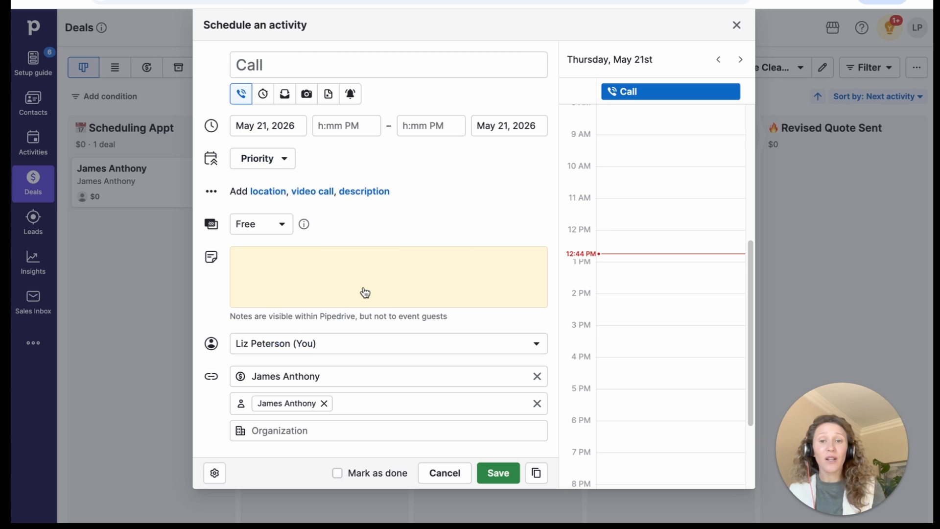
left_click(496, 474)
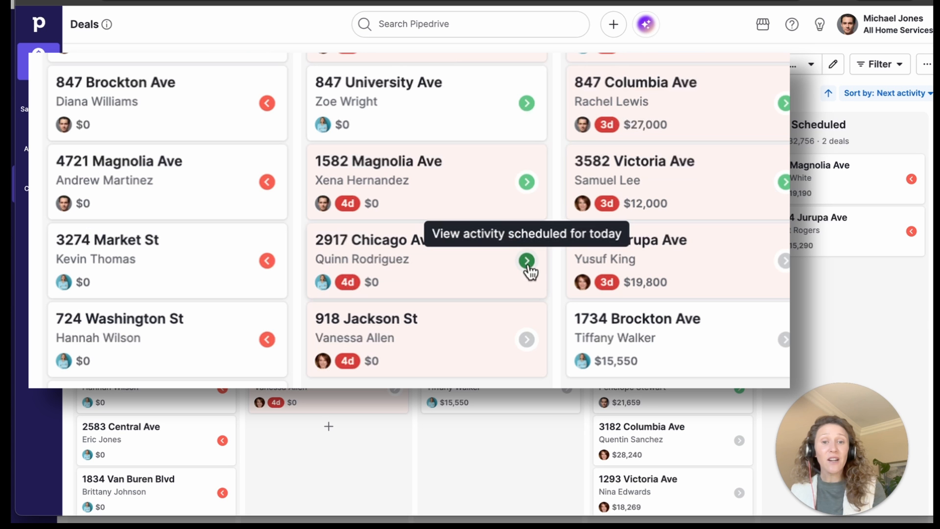
Preview activities on the Chicago Ave, Jackson St, Market St and Magnolia Ave deals, then open Activities
left_click(395, 336)
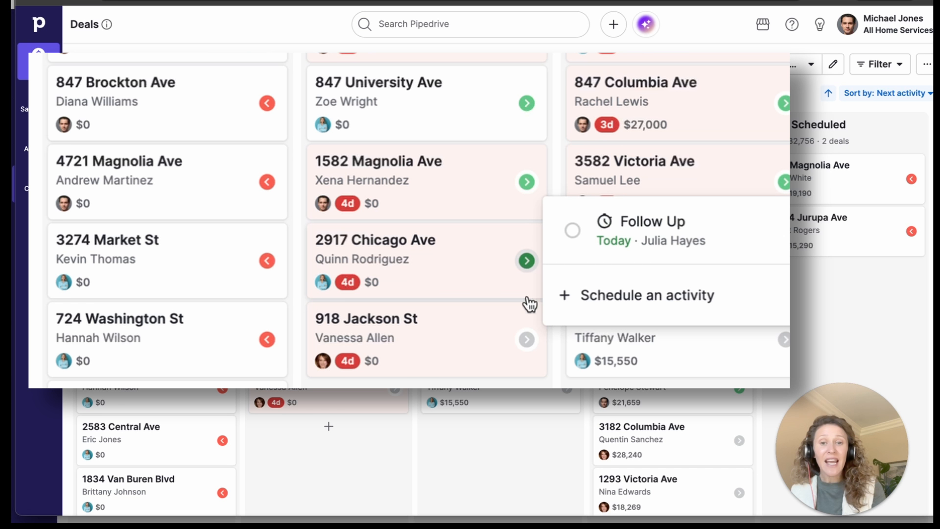
left_click(395, 390)
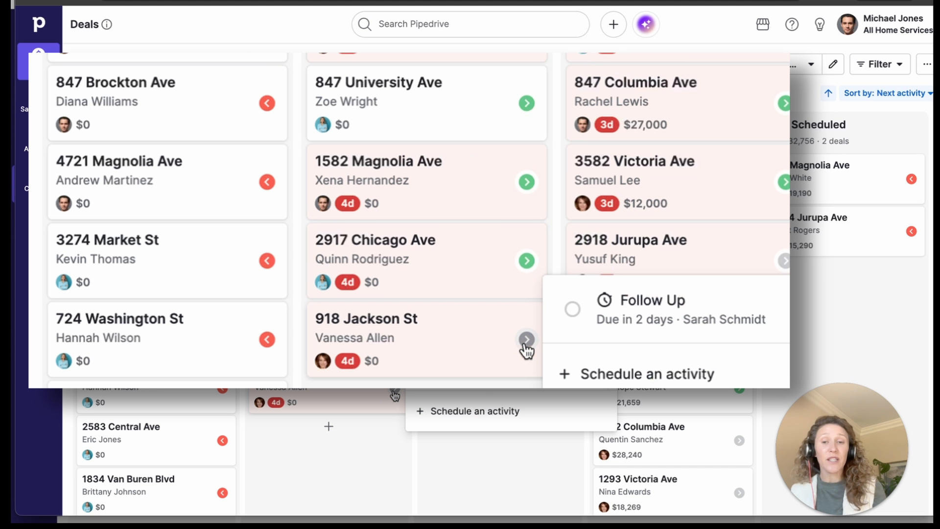
left_click(223, 337)
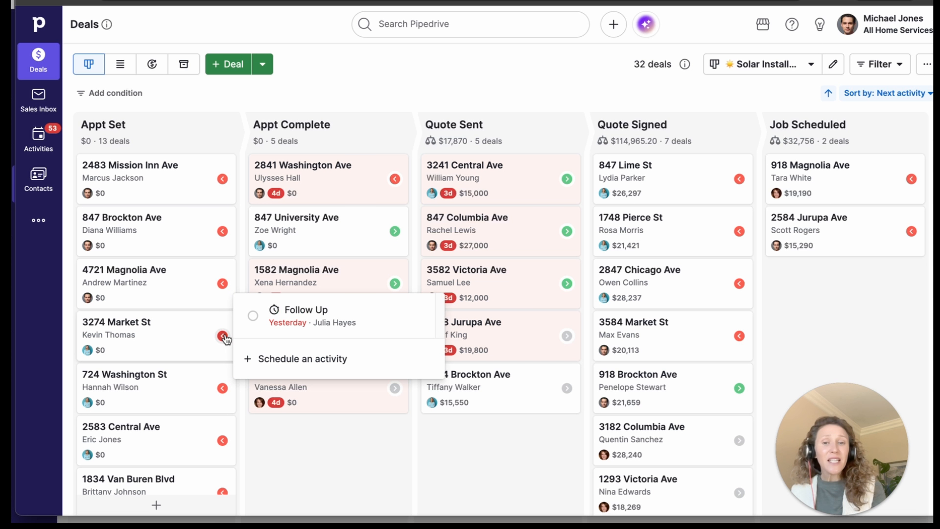
left_click(222, 284)
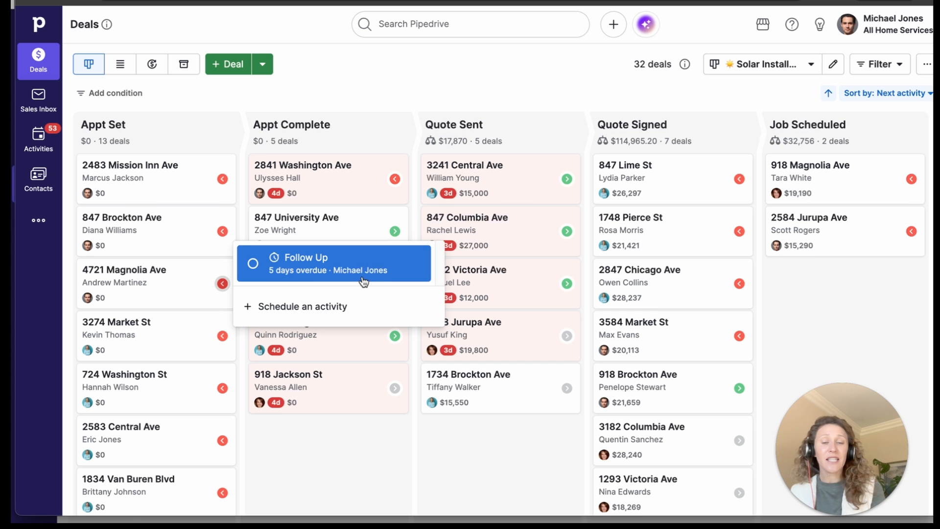
left_click(222, 335)
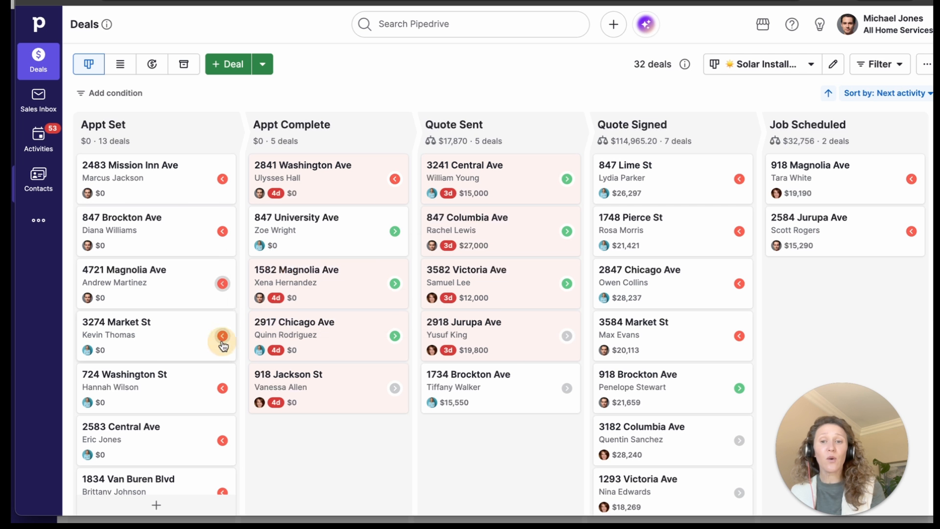
left_click(451, 66)
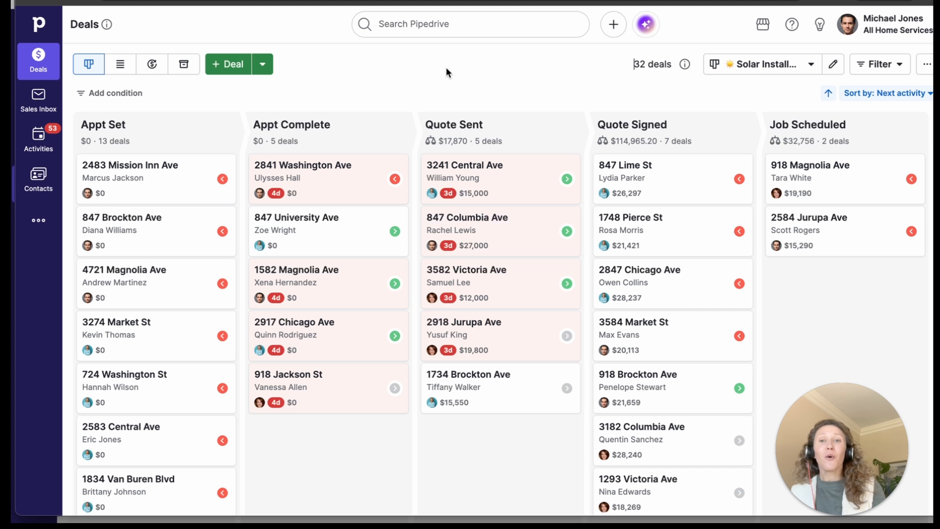
left_click(49, 140)
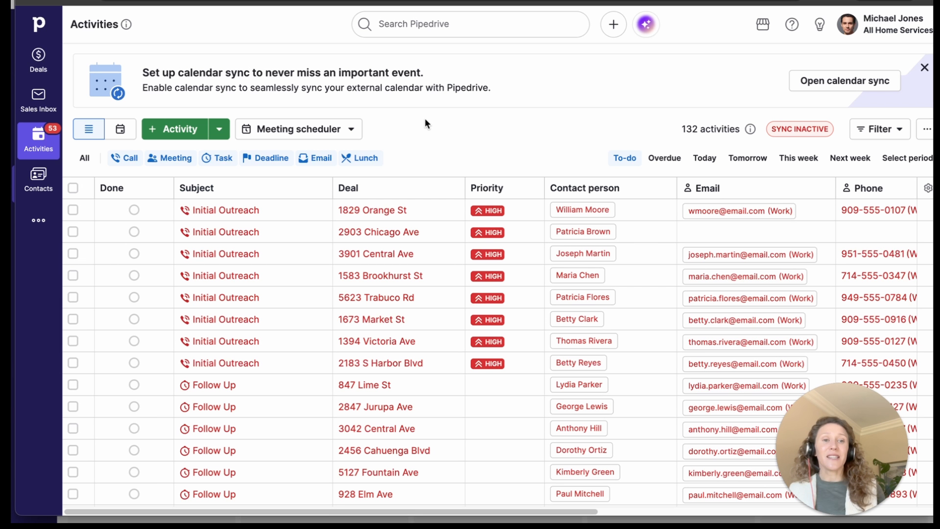
Filter Activities to Overdue items owned by yourself, then go back to the Deals board
left_click(926, 192)
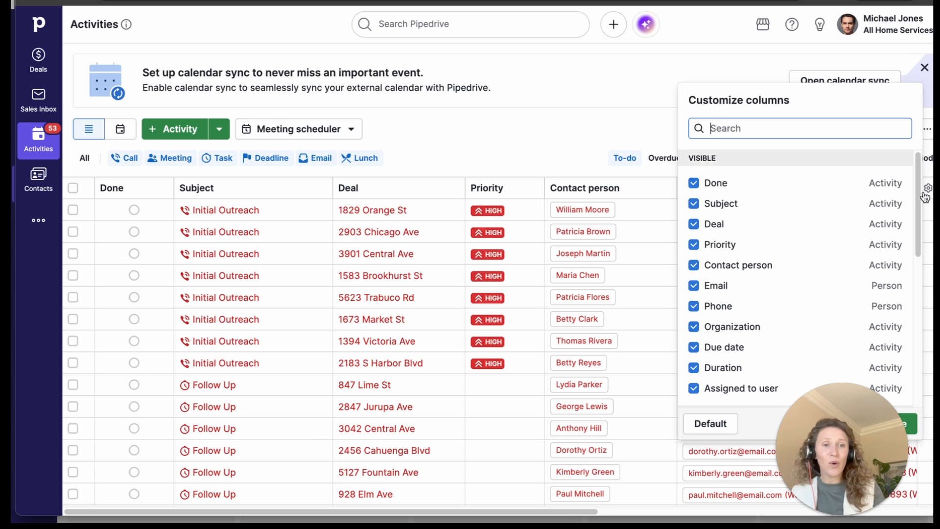
left_click(582, 110)
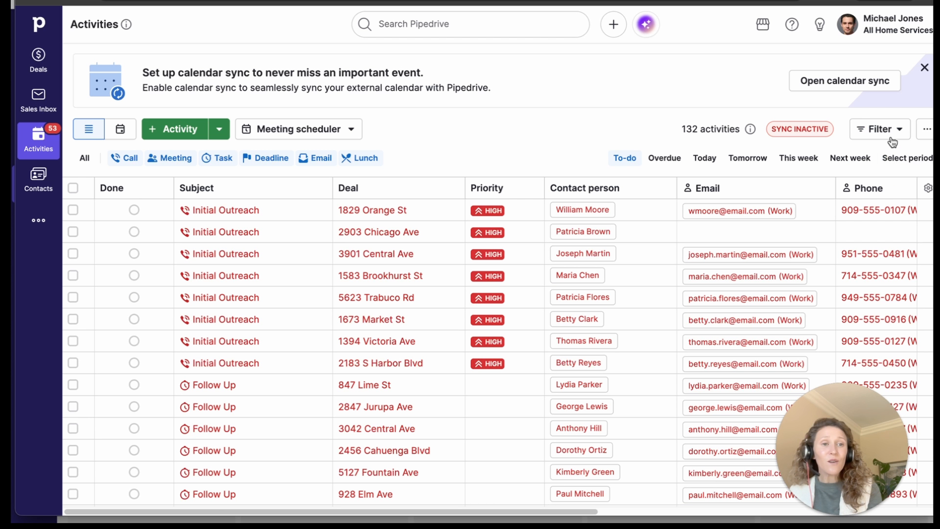
left_click(707, 163)
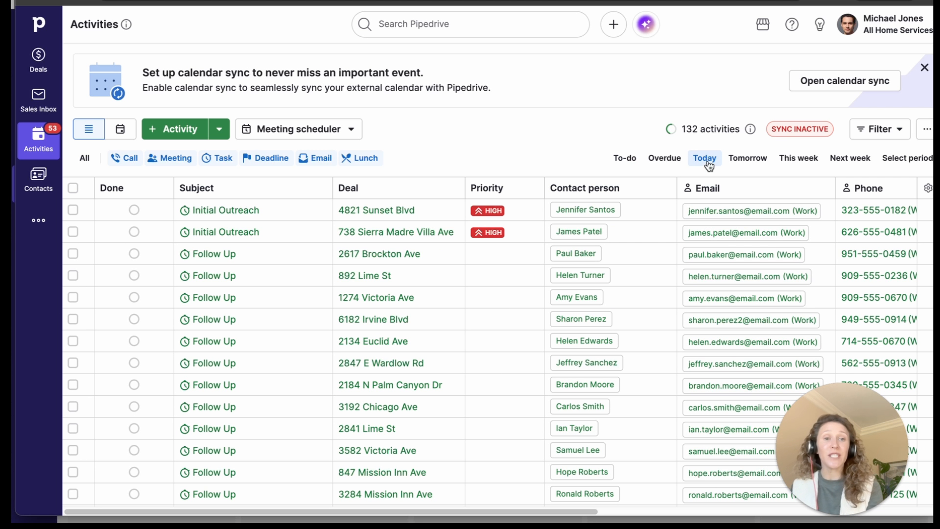
left_click(663, 159)
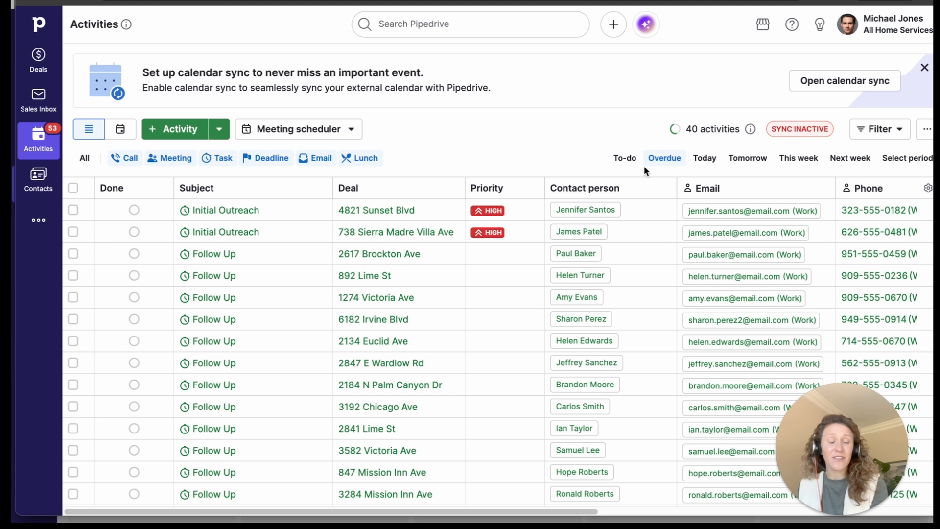
left_click(864, 135)
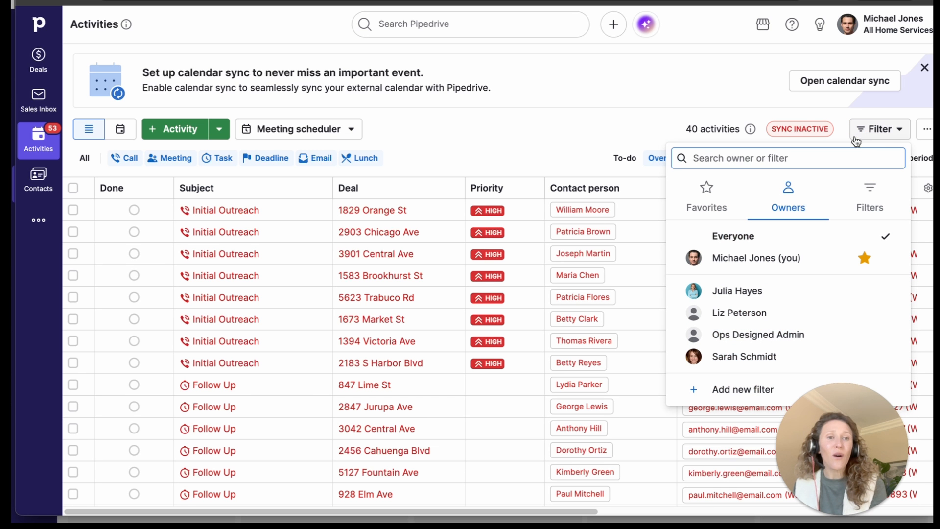
left_click(779, 258)
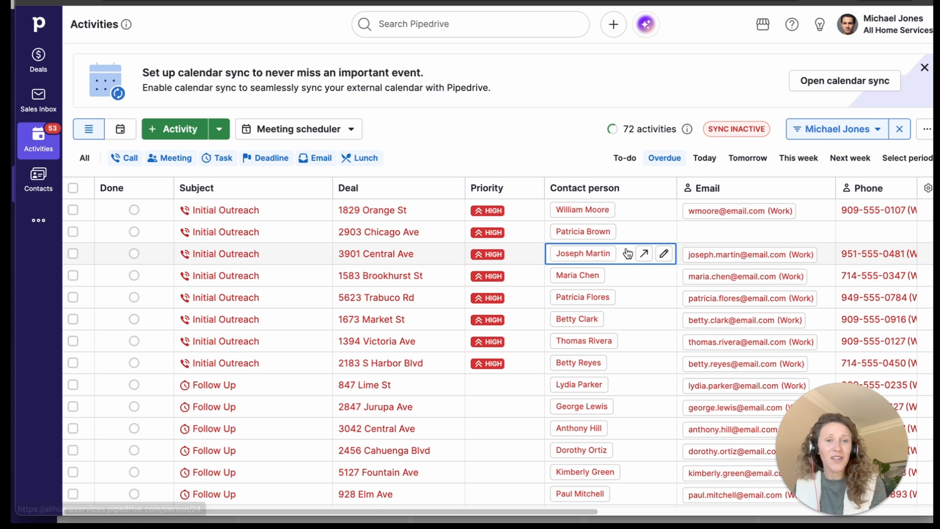
left_click(51, 69)
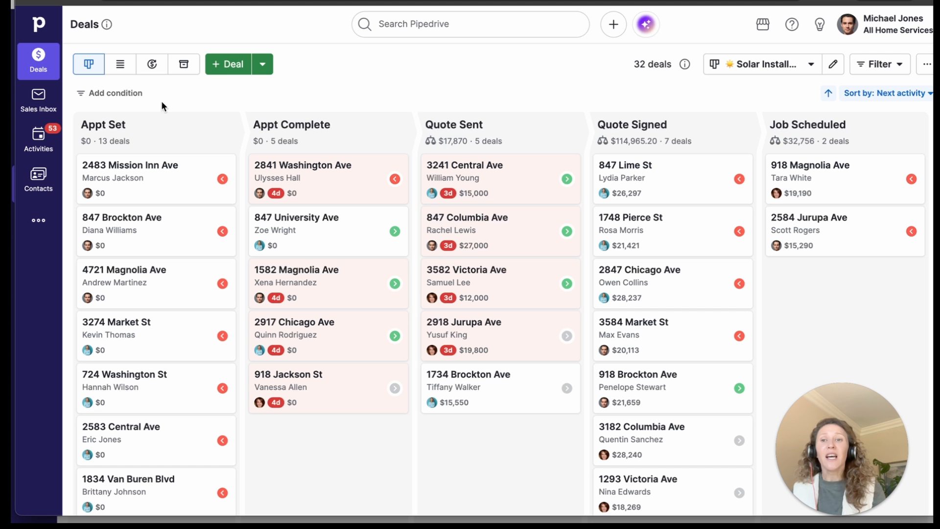
left_click(38, 138)
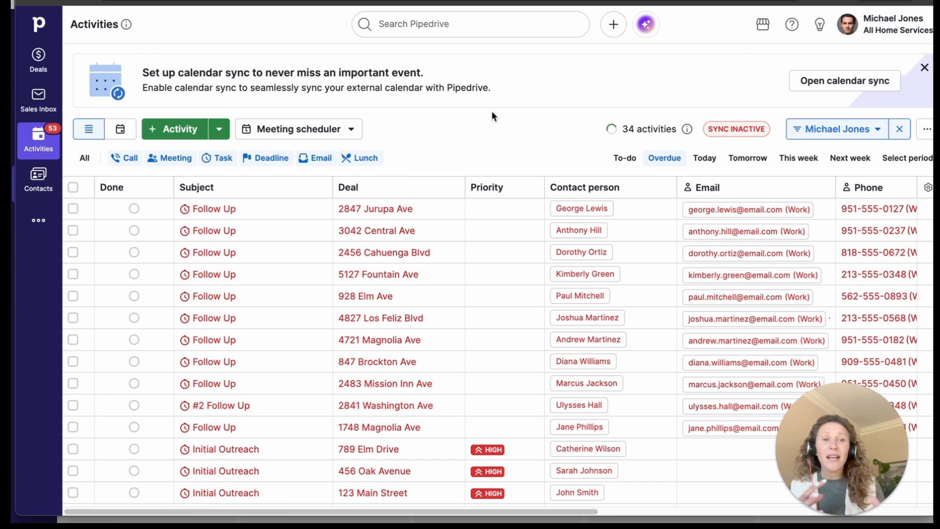
left_click(705, 157)
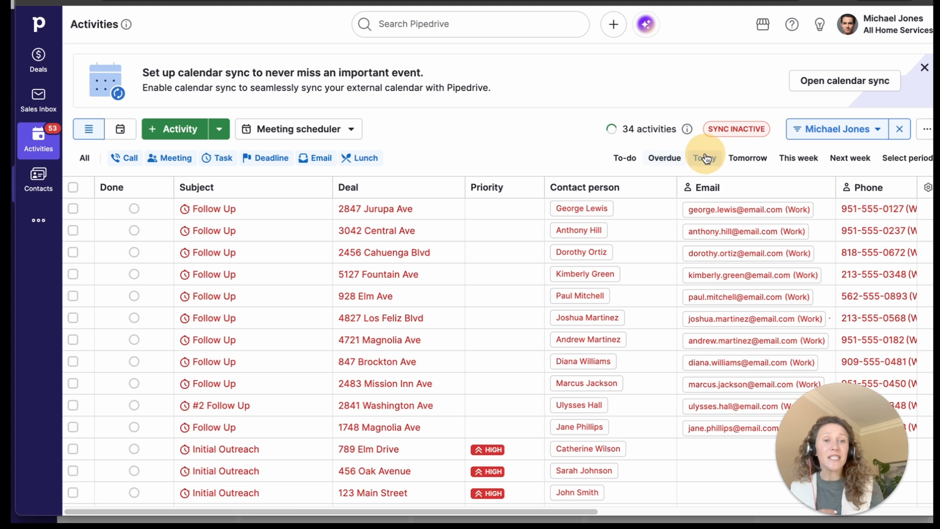
left_click(668, 164)
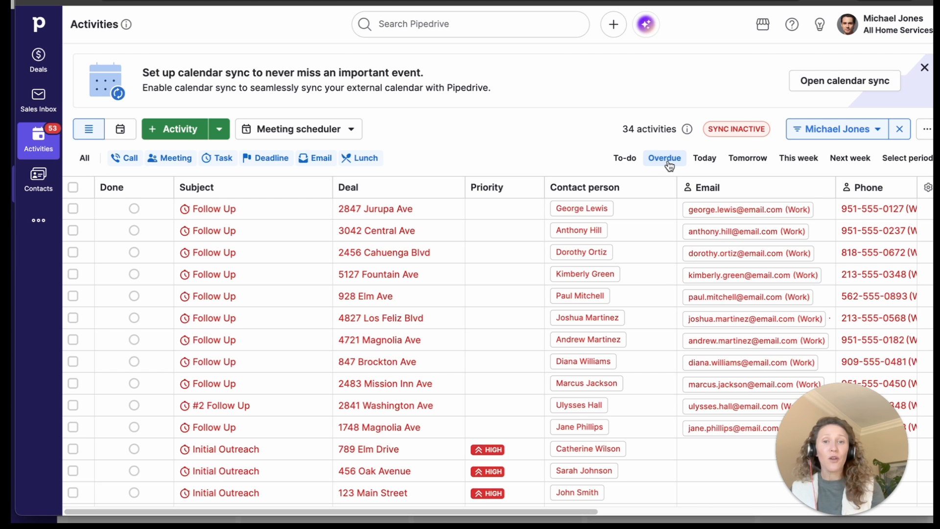
left_click(372, 208)
left_click(372, 207)
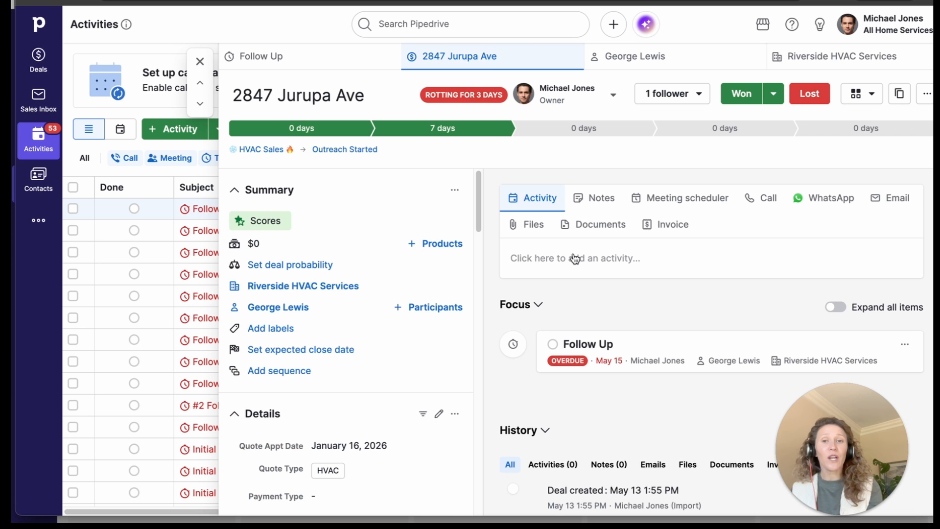
scroll(584, 283, "down", 1)
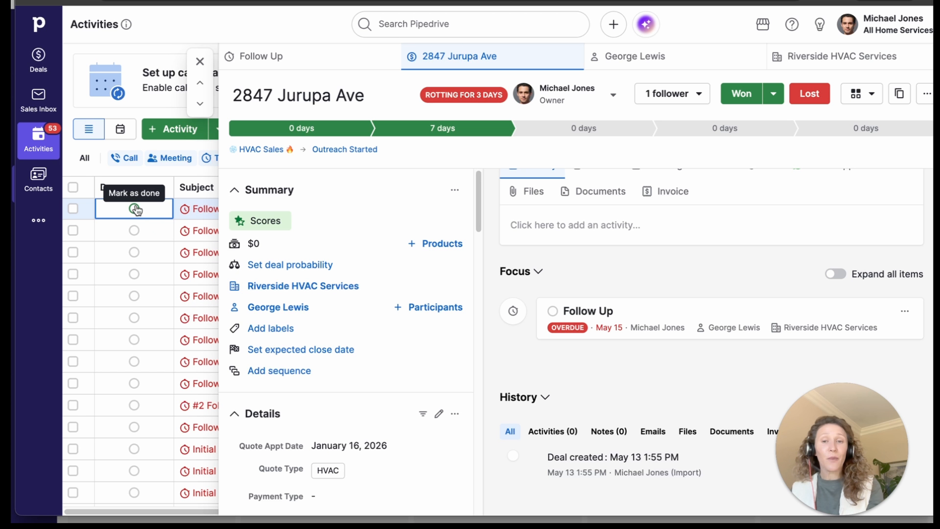
left_click(200, 61)
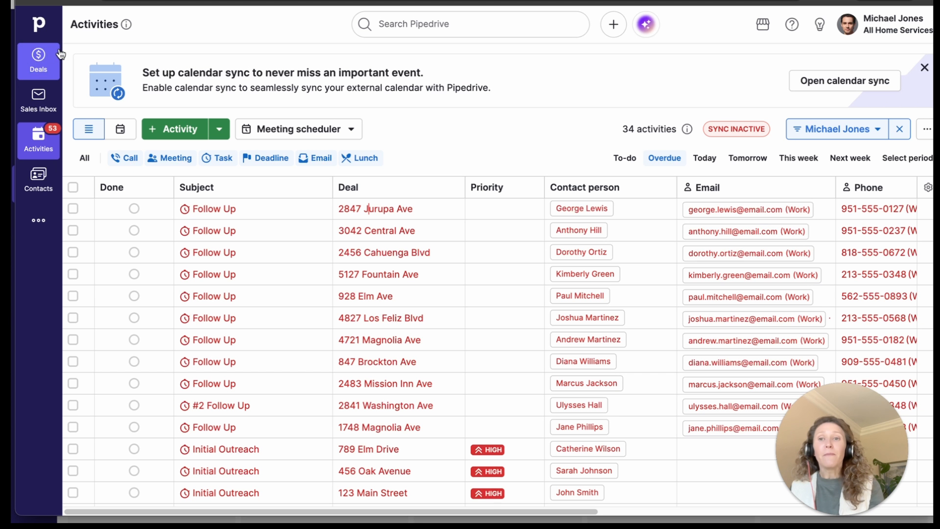
left_click(40, 58)
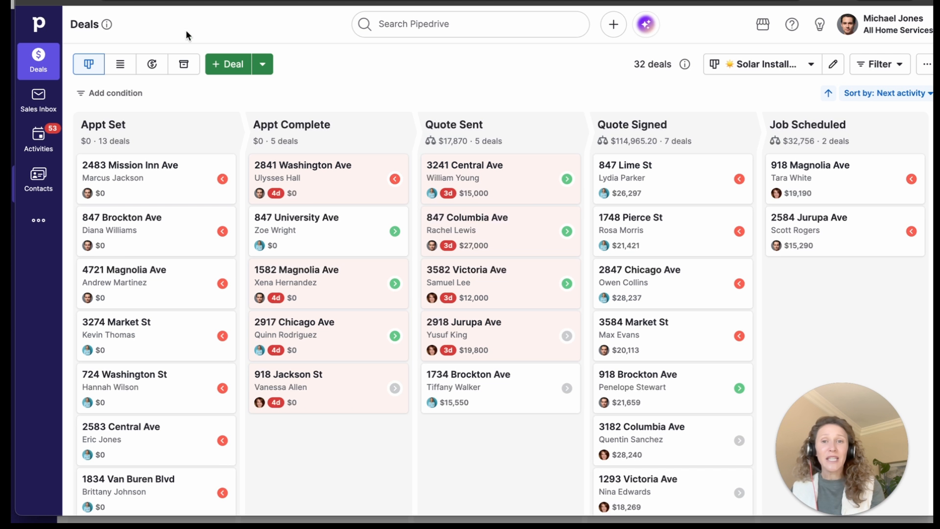
left_click_drag(327, 189, 339, 165)
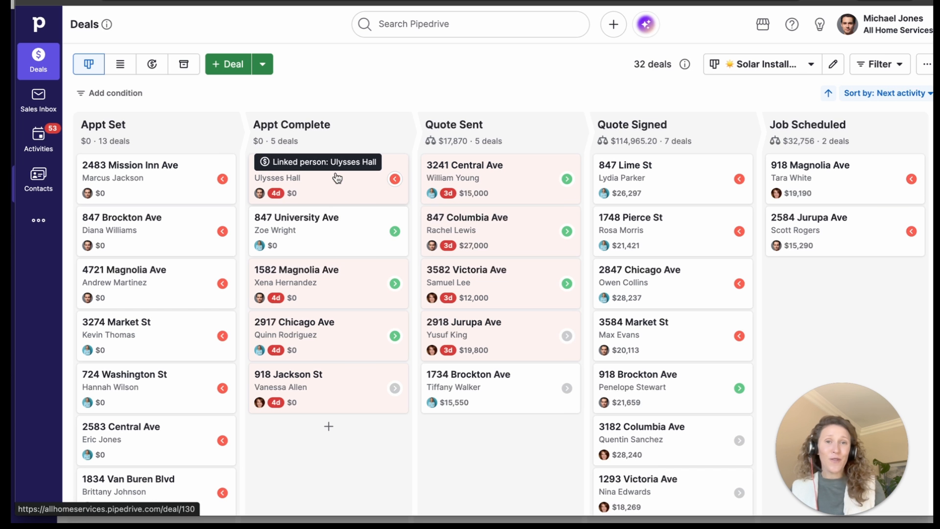